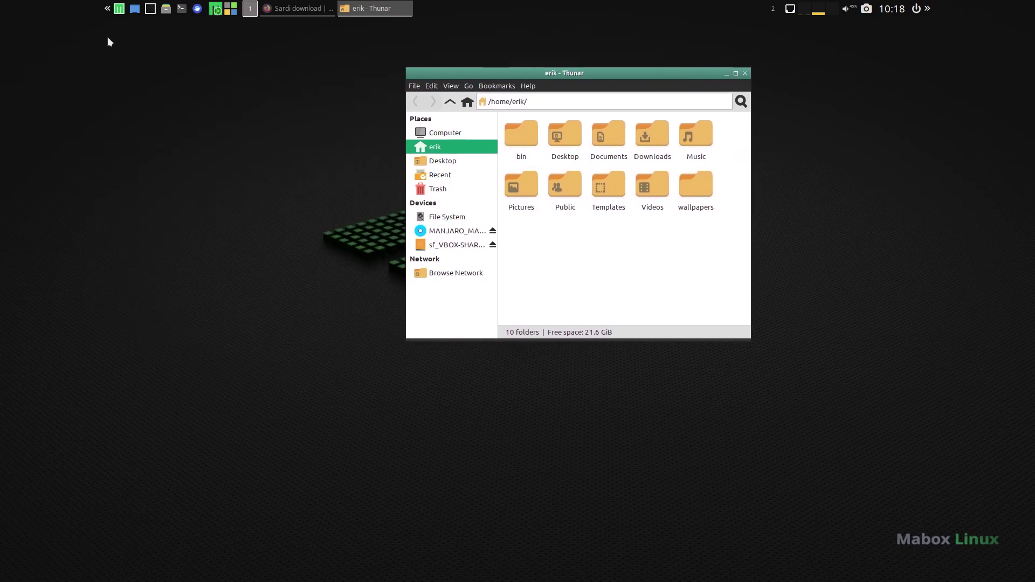
Open and close the quick navigation and system settings side panels.
left_click(108, 9)
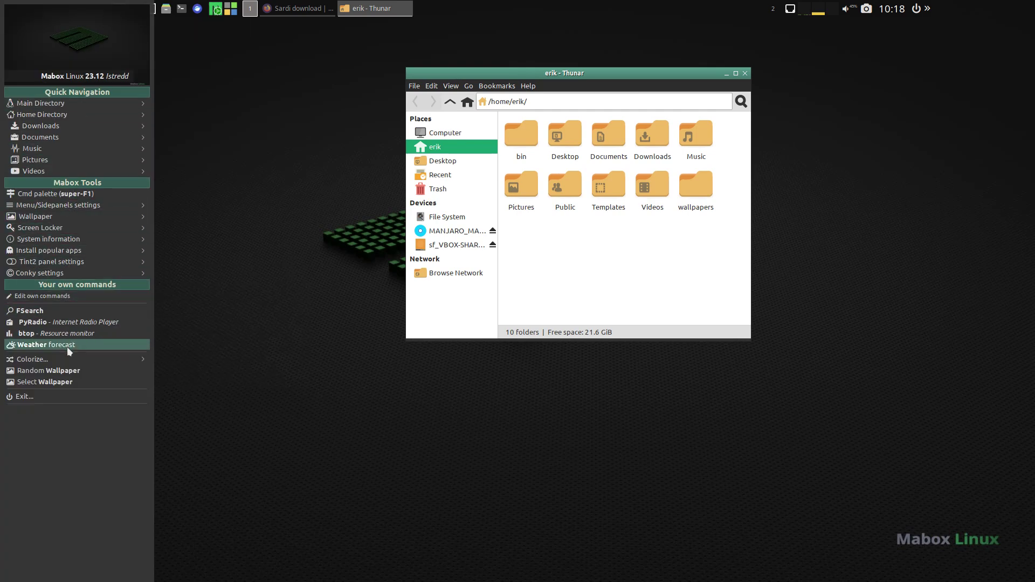
left_click(294, 189)
left_click(928, 8)
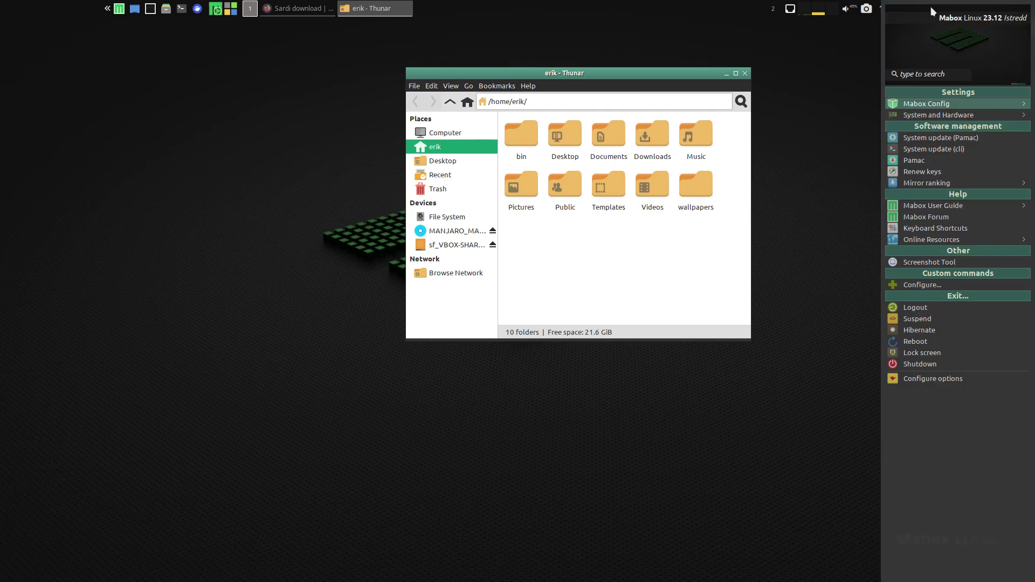
left_click(208, 117)
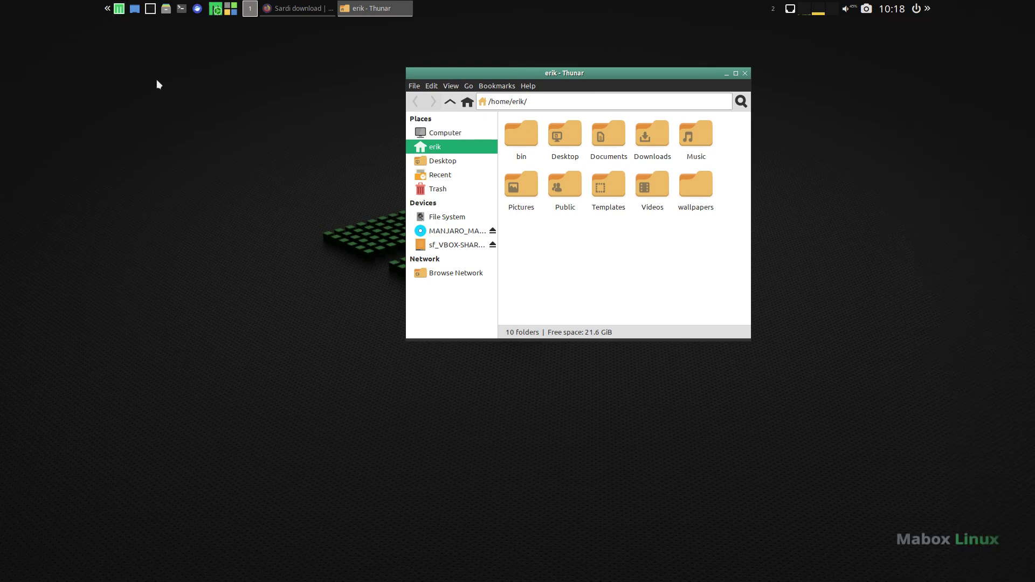
Launch Look and Feel from the desktop menu's Mabox Config submenu.
right_click(166, 89)
mouse_move(224, 168)
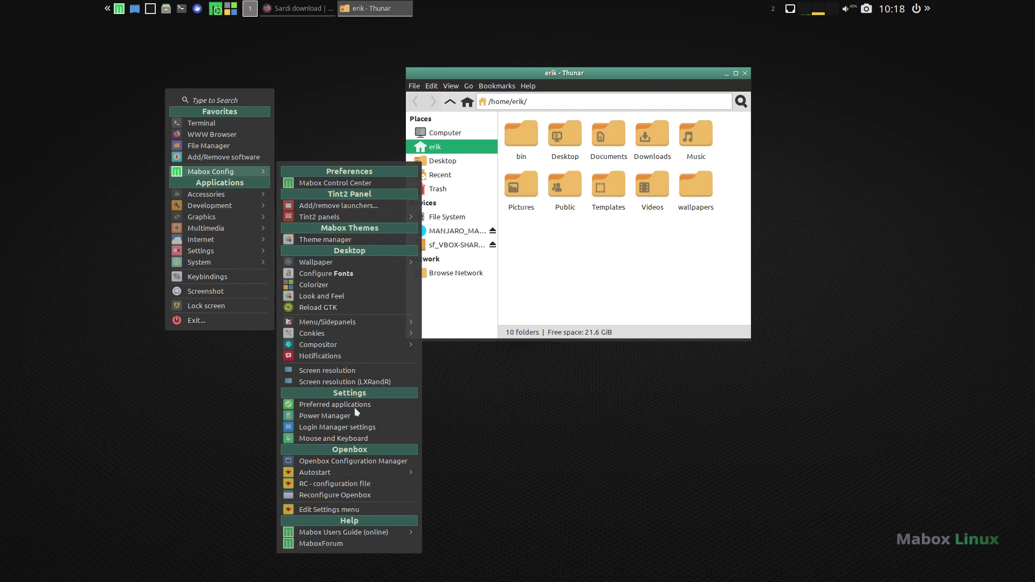
left_click(336, 296)
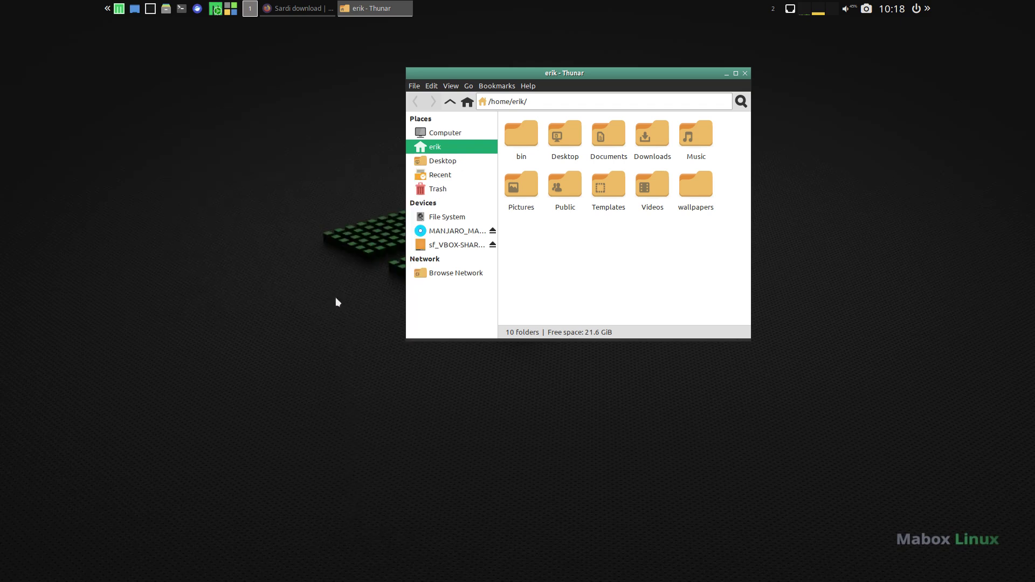
Apply the Matcha-aliz widget theme and close the Thunar file manager.
left_click(90, 239)
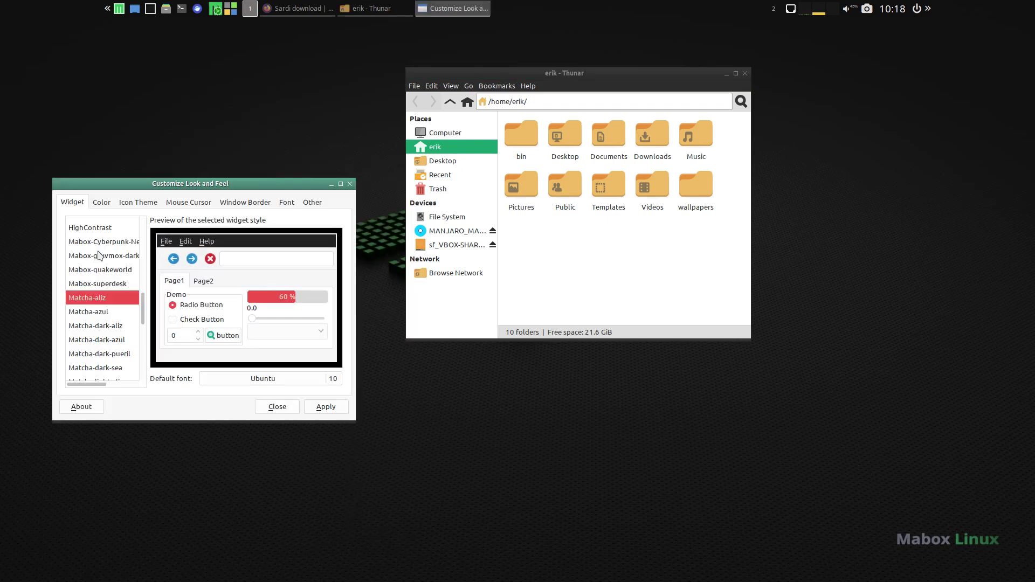
left_click(329, 411)
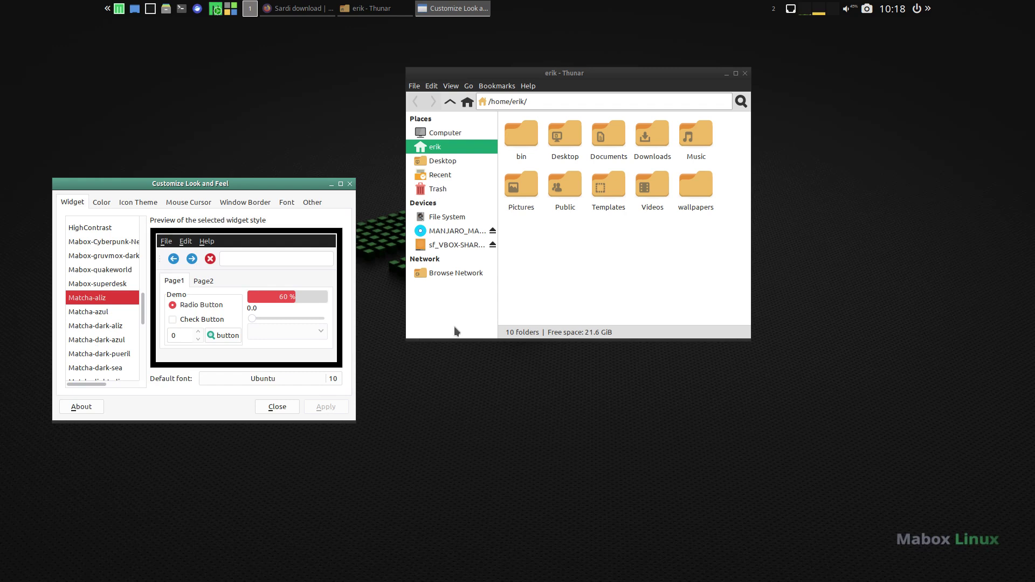
left_click(611, 257)
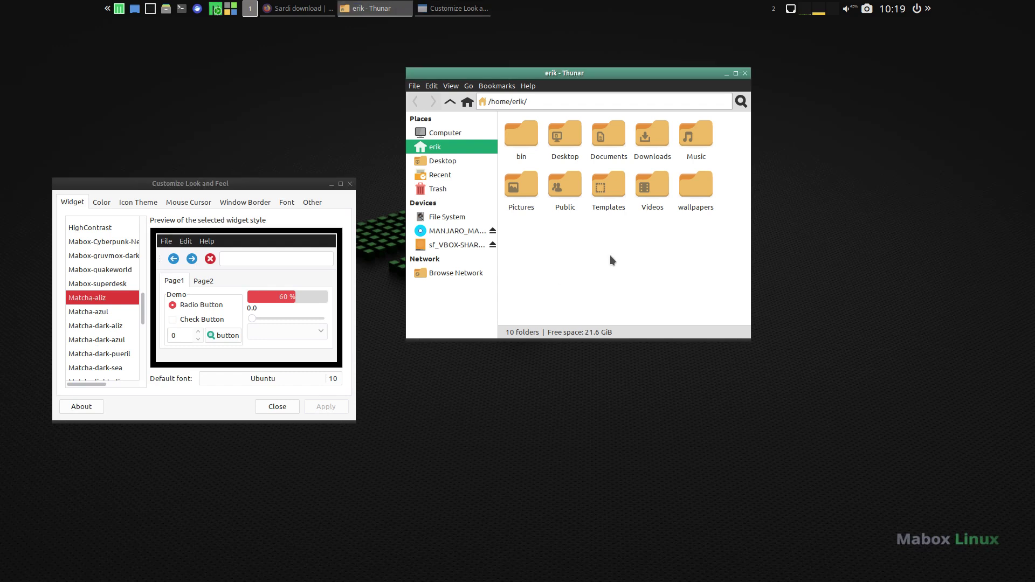
left_click(745, 73)
key("super+e")
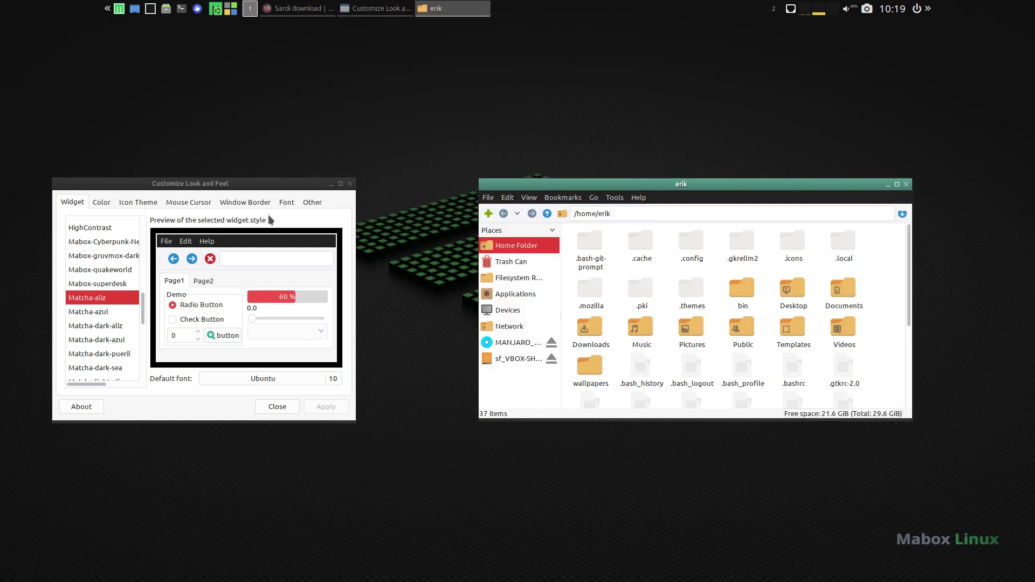
Apply the Matcha-sea window border theme and close the home-folder file manager.
left_click(246, 204)
left_click(124, 271)
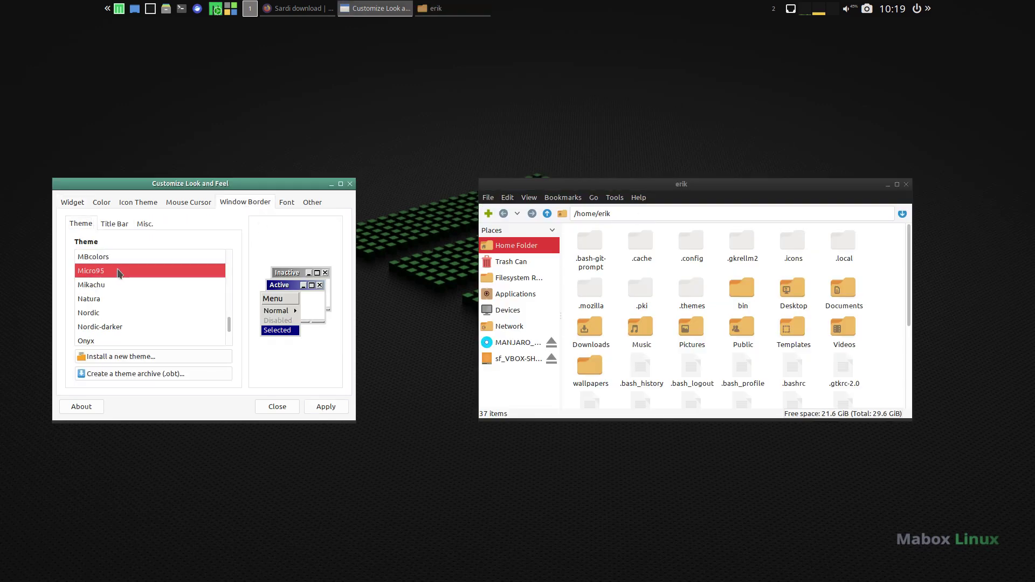
scroll(120, 270, "up", 5)
scroll(120, 275, "down", 2)
left_click(115, 278)
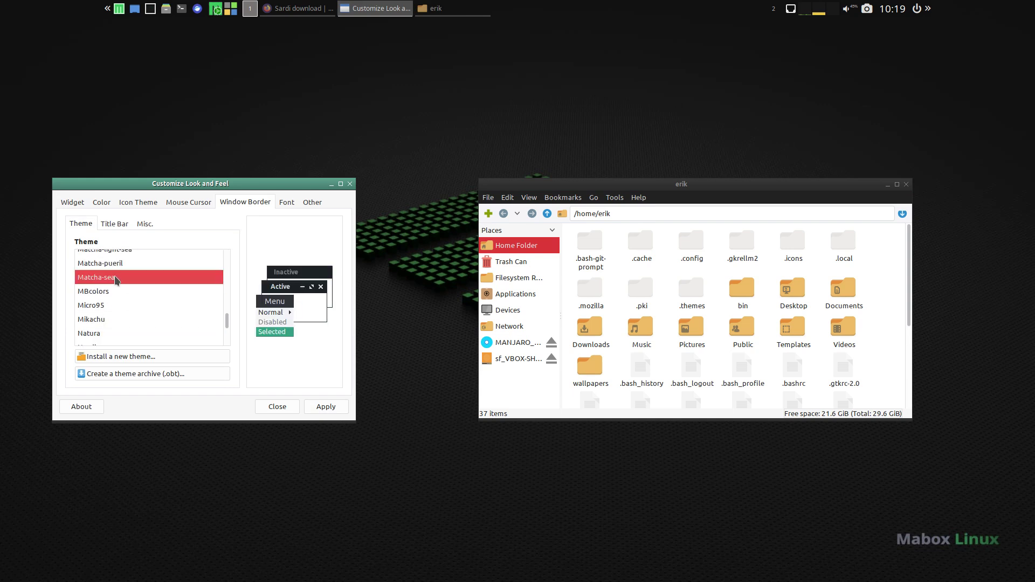
left_click(324, 408)
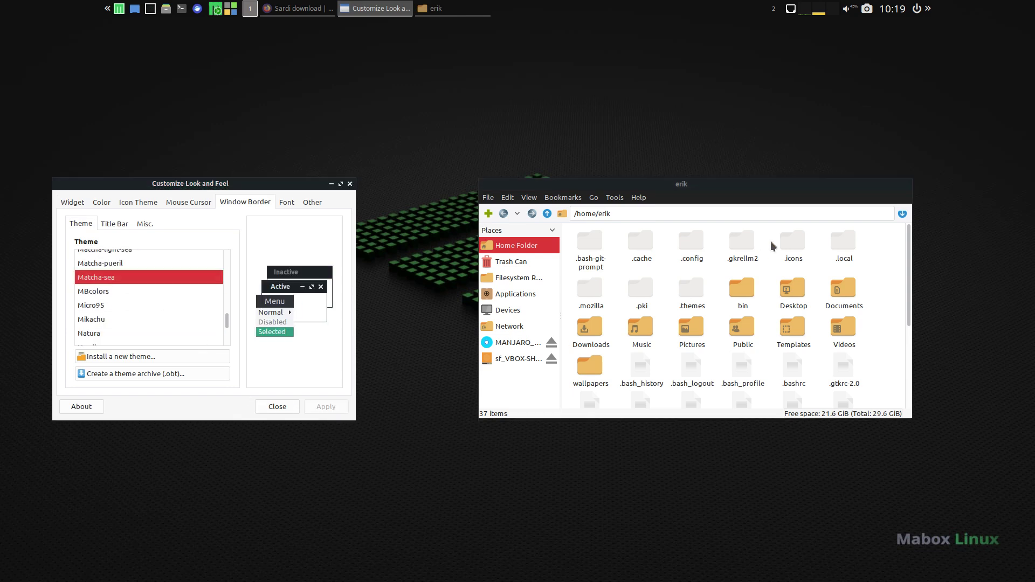
left_click(863, 205)
left_click(906, 184)
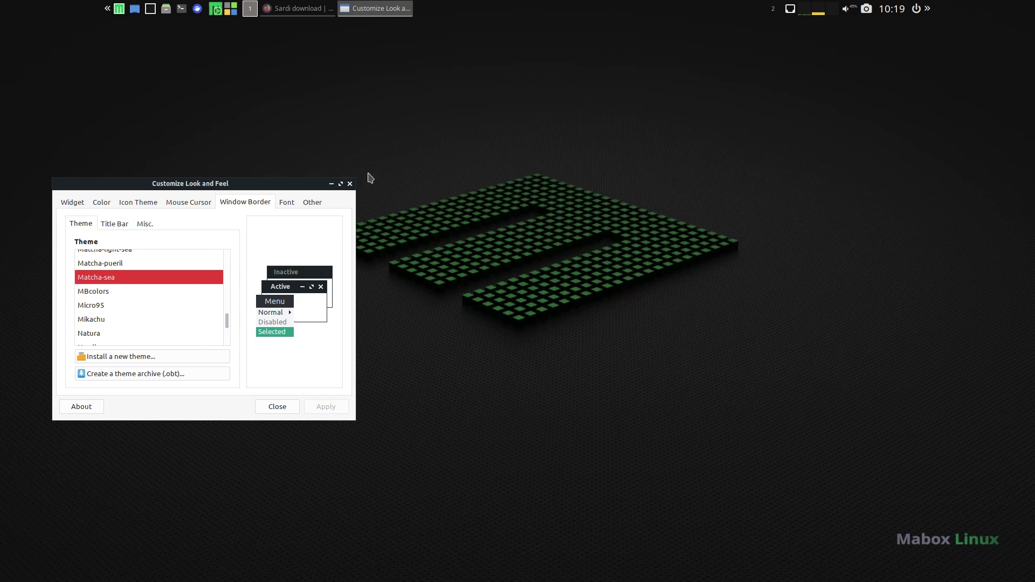
Close Look and Feel and start installing archlinux tweak with yay, choosing package 1 and defaults.
left_click(351, 184)
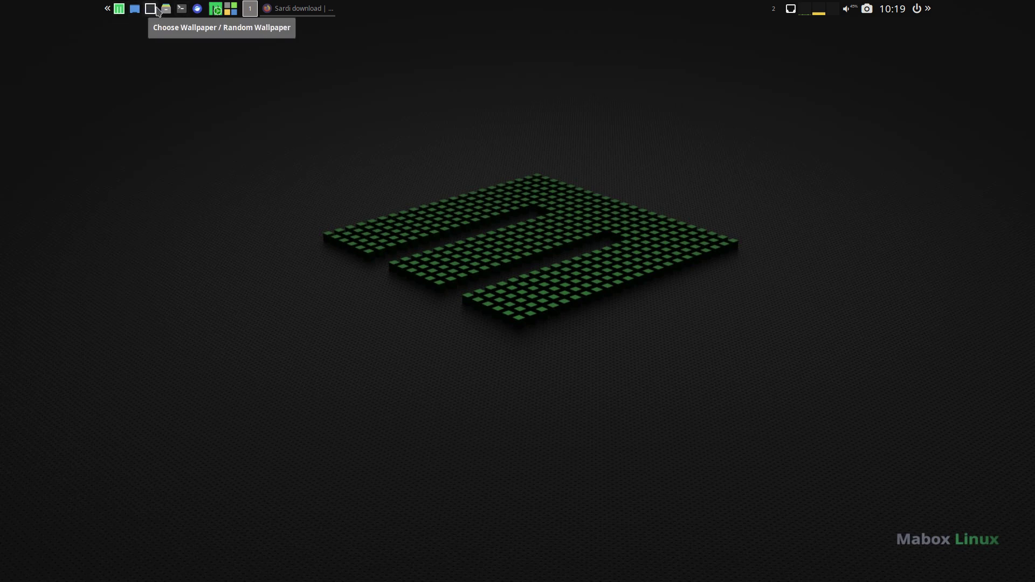
left_click(182, 8)
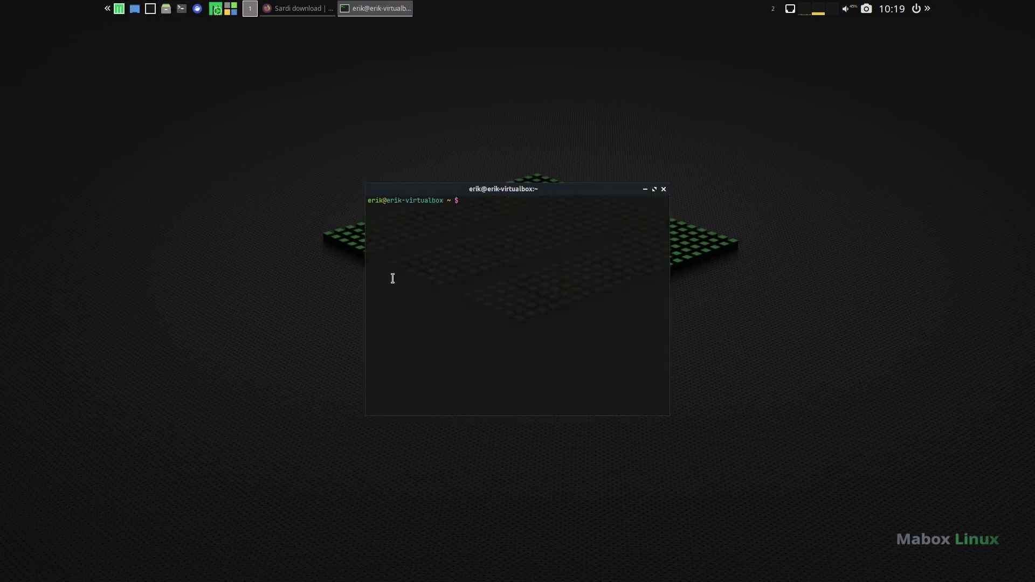
type("yay archlinux tweak")
key("Return")
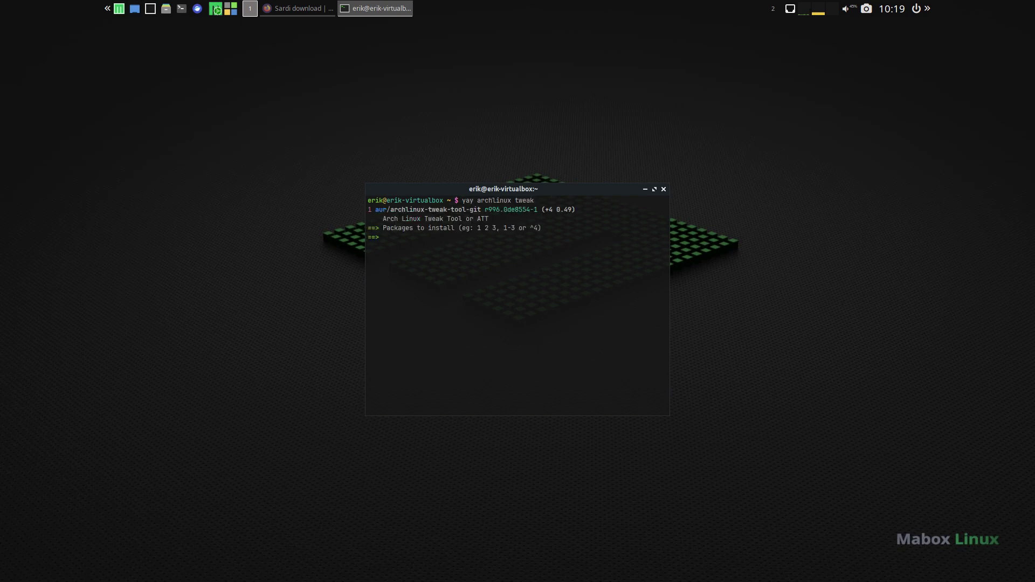
type("1")
key("Return")
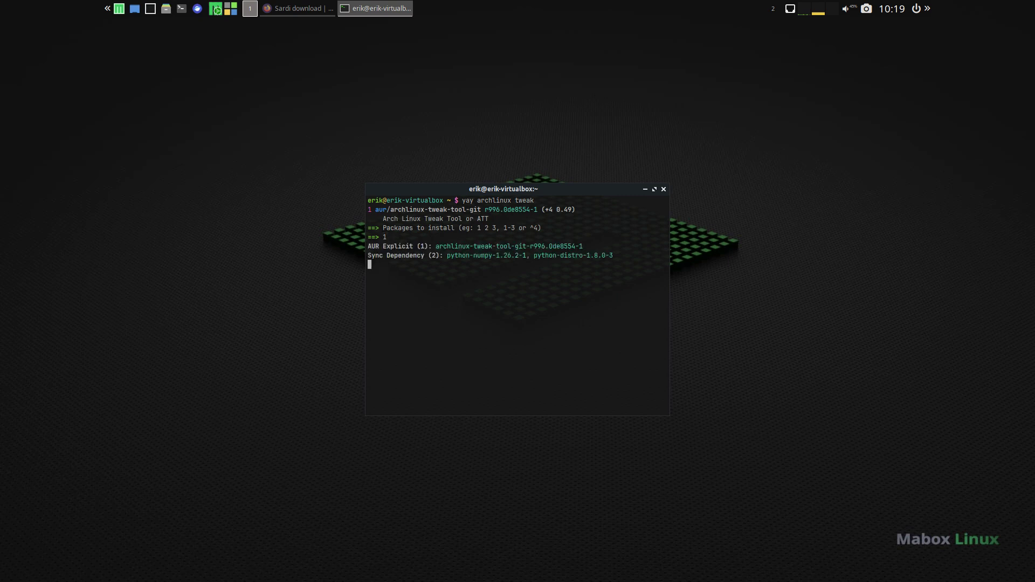
key("Return")
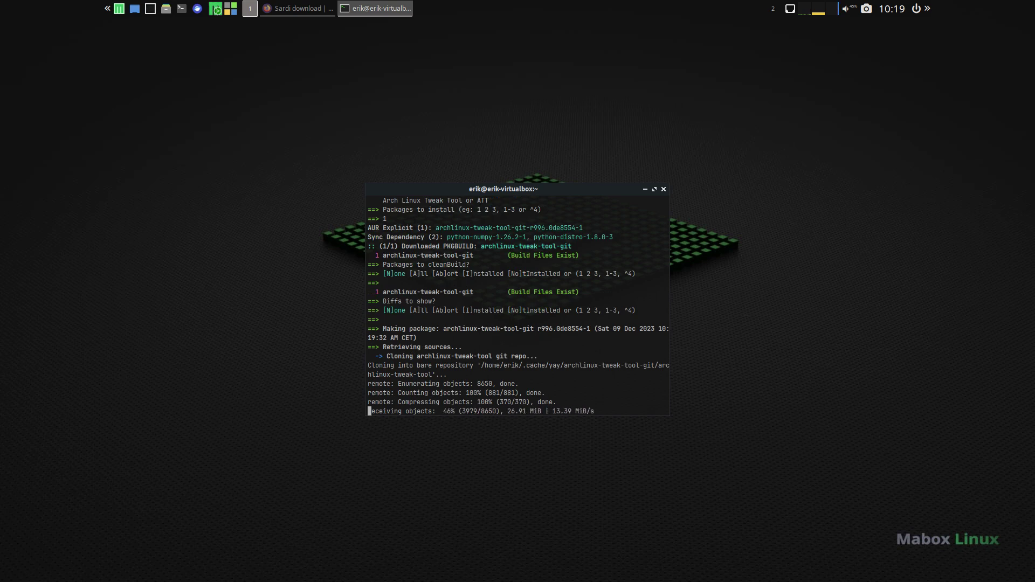
In a second terminal, try the update and upall commands.
key("ctrl+alt+t")
type("update")
key("Return")
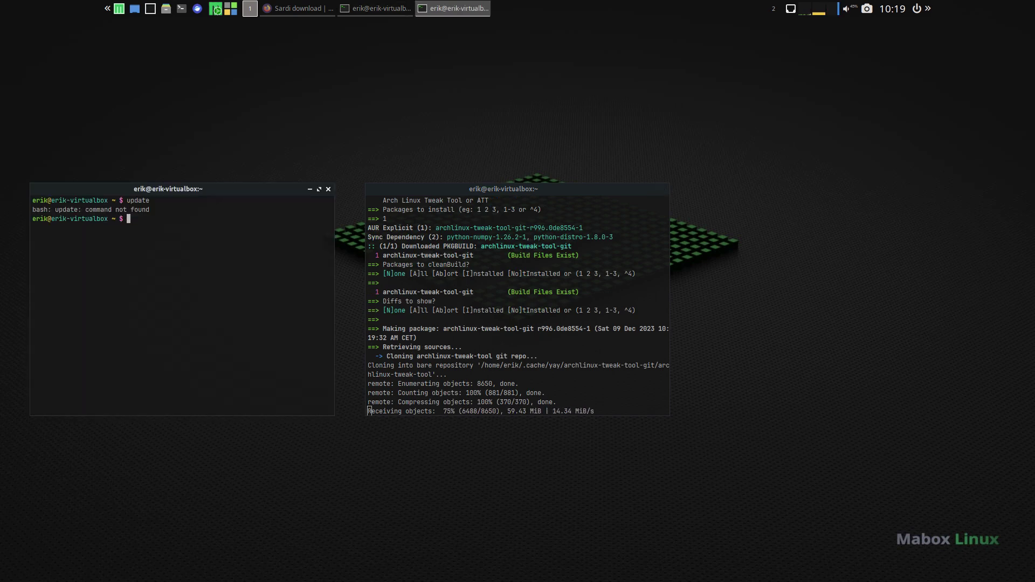
type("upall")
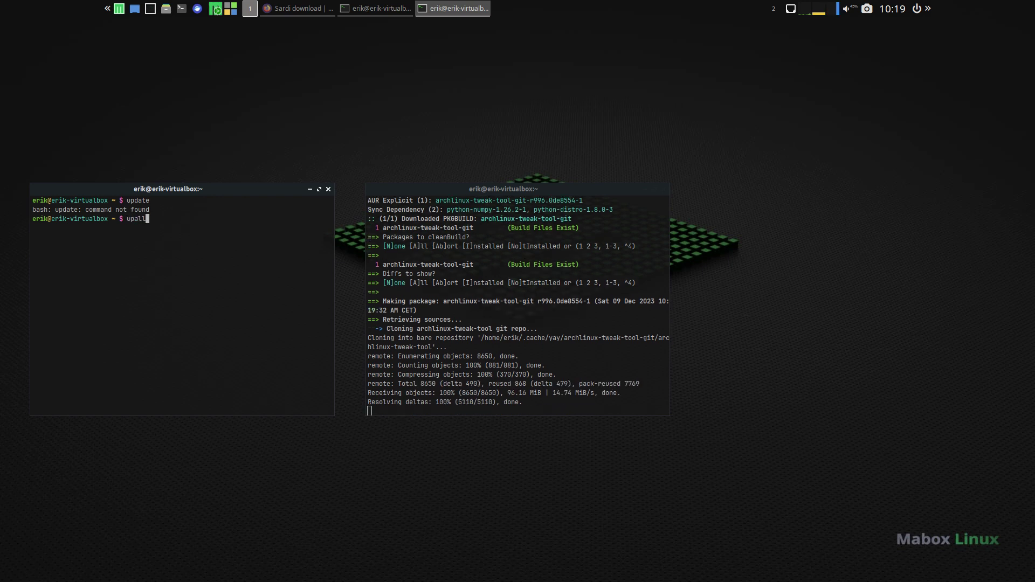
key("Return")
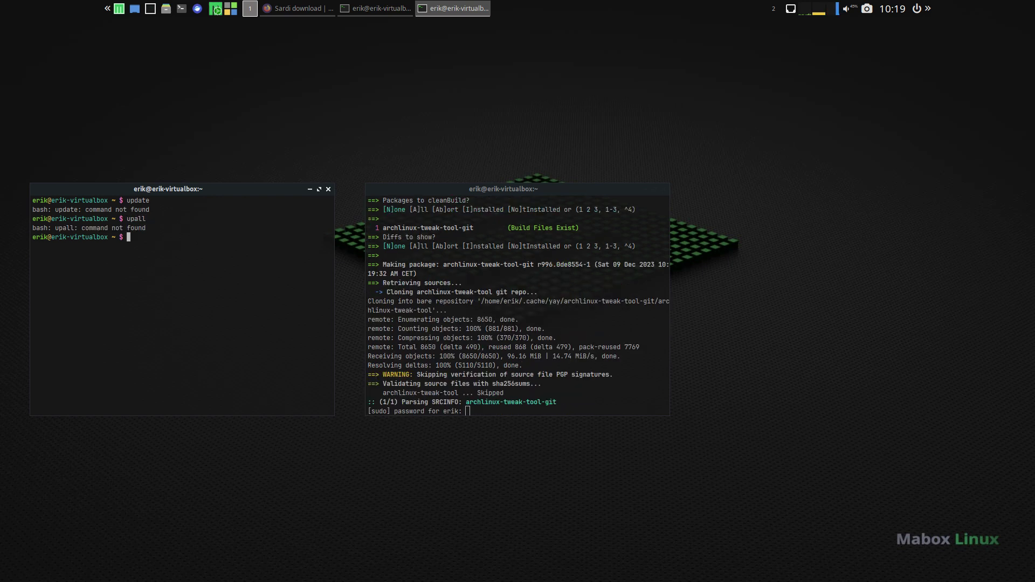
Finish the install with the sudo password and confirmation, then launch att.
left_click(565, 411)
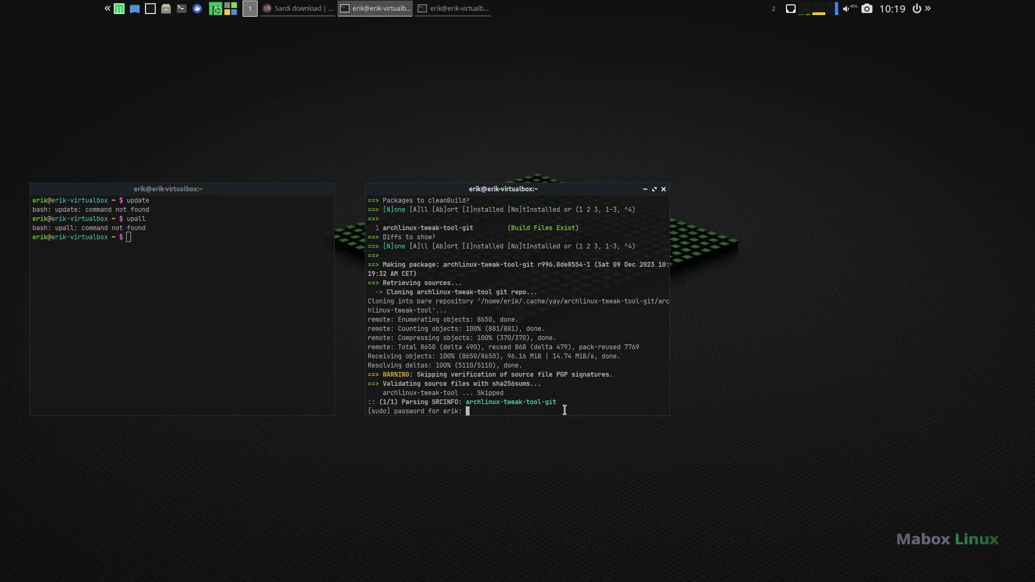
key("Return")
key("Return")
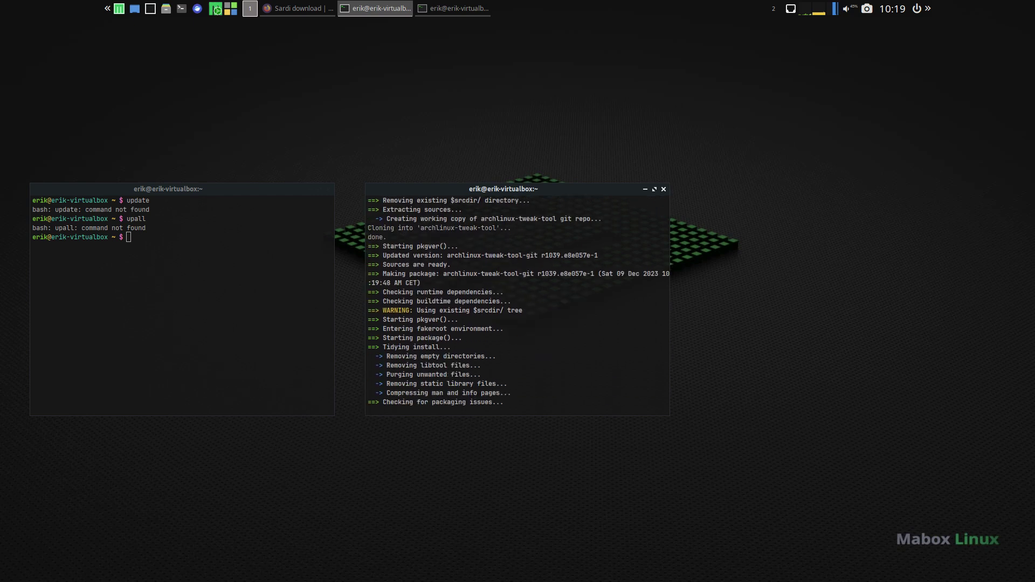
key("Return")
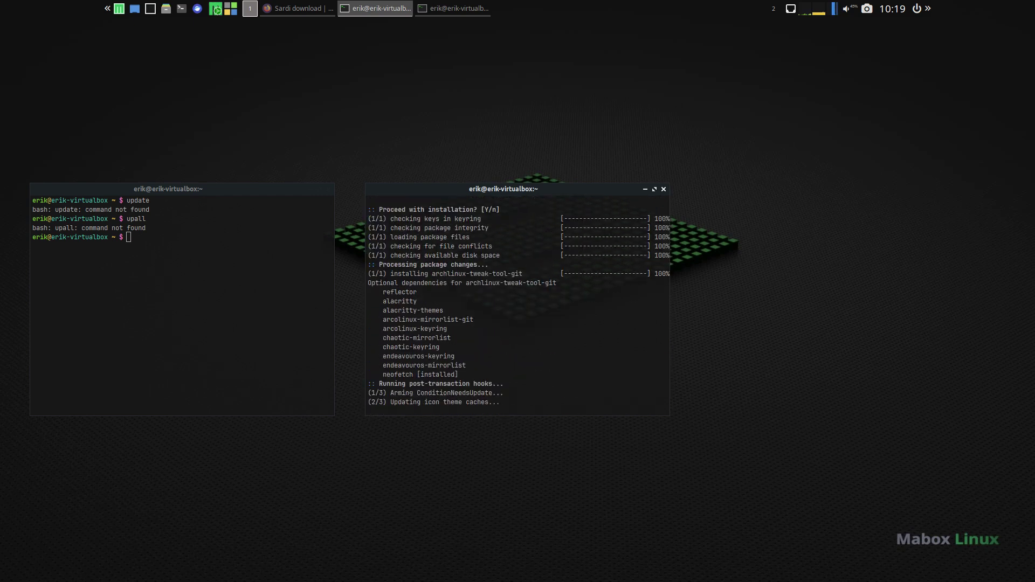
type("att")
key("Return")
Authenticate ATT with the password and move the terminal to the top right.
type("•")
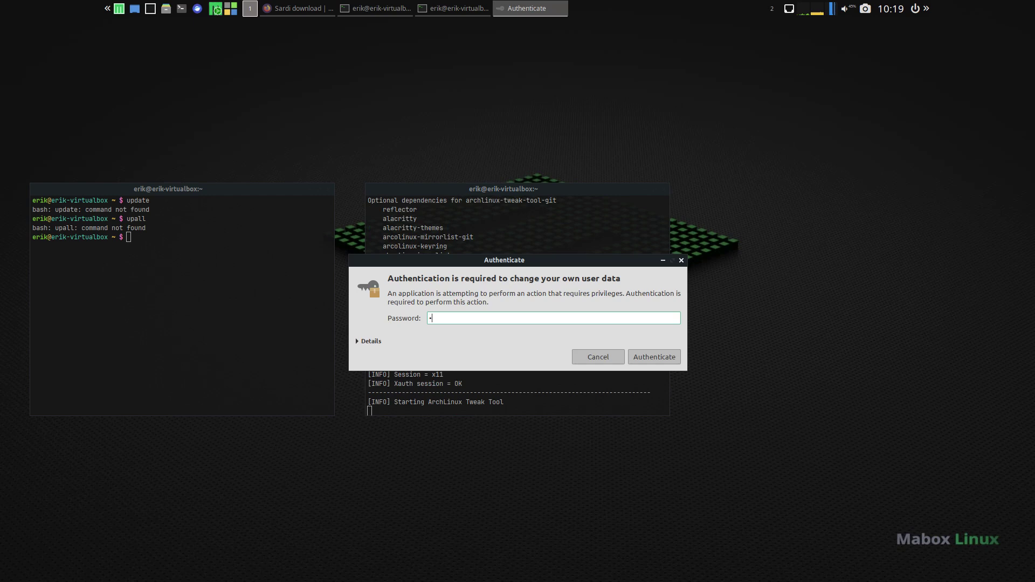
type("•••")
key("Return")
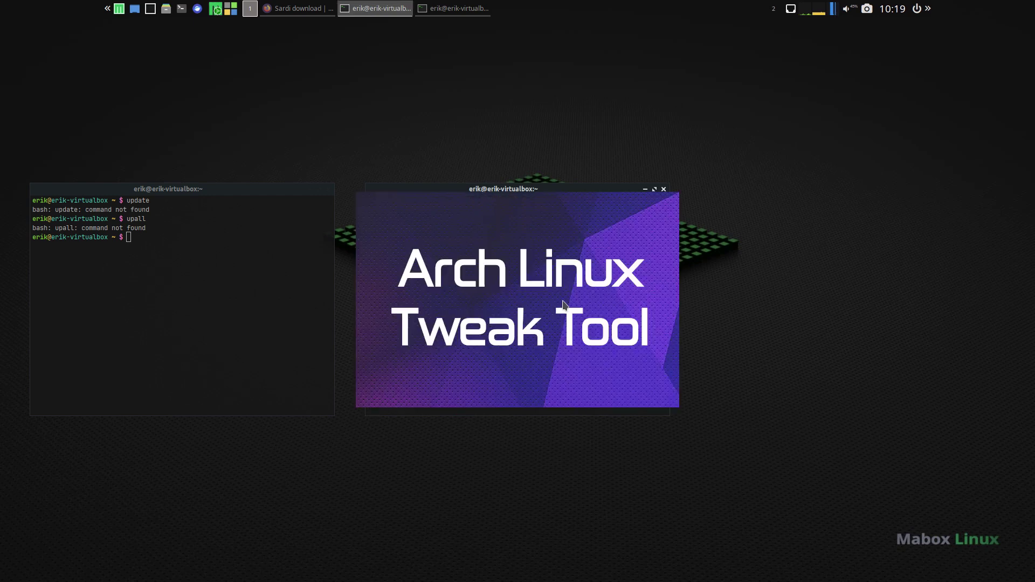
left_click_drag(574, 190, 923, 46)
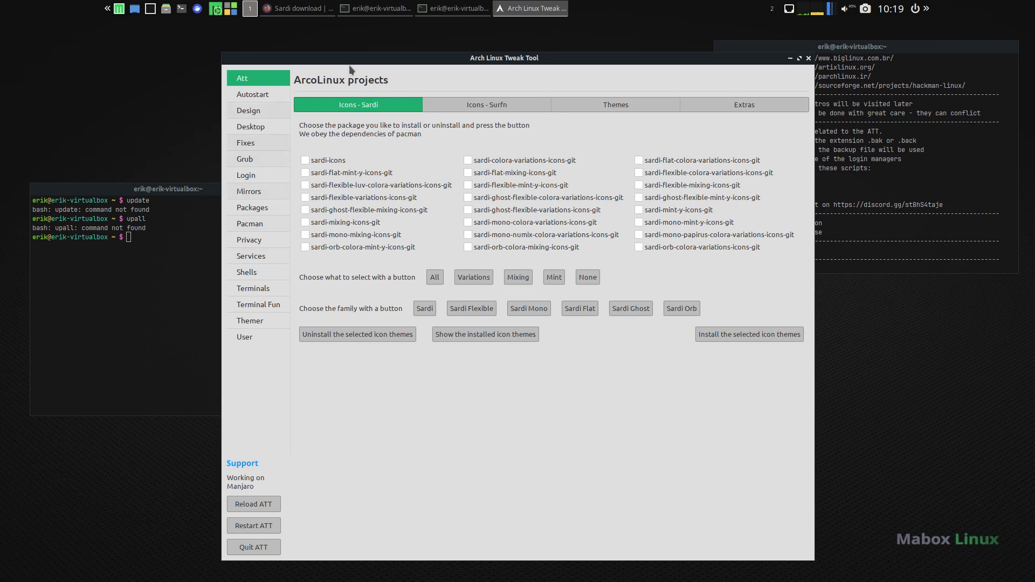
Close the spare left terminal and open the desktop menu's Mabox Config submenu.
left_click(138, 269)
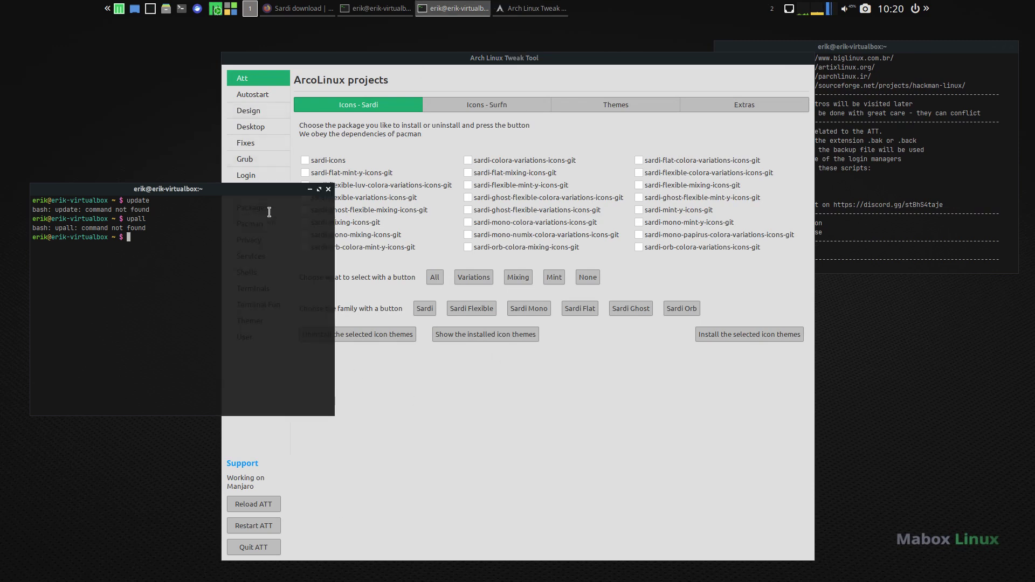
left_click(328, 189)
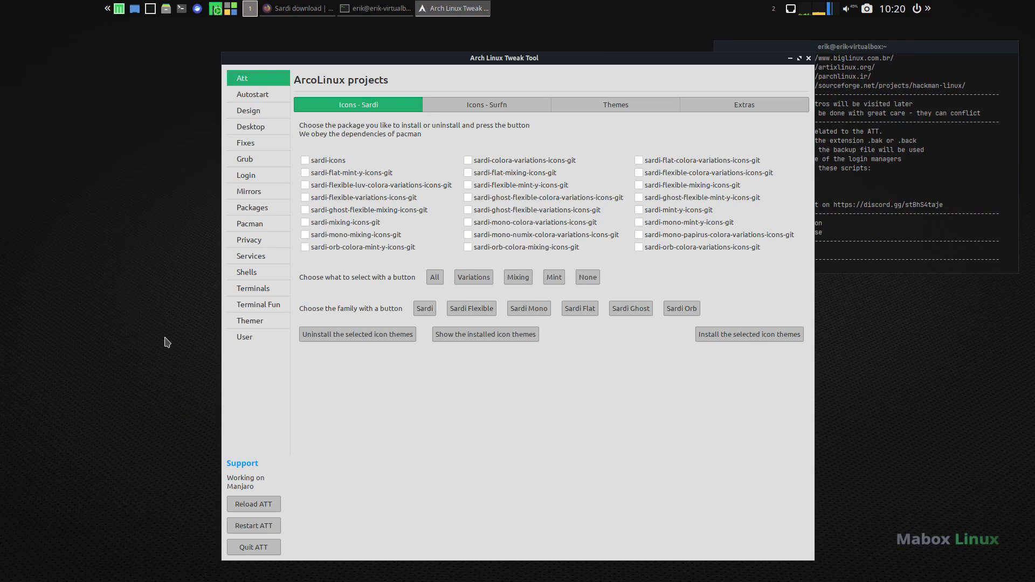
right_click(140, 188)
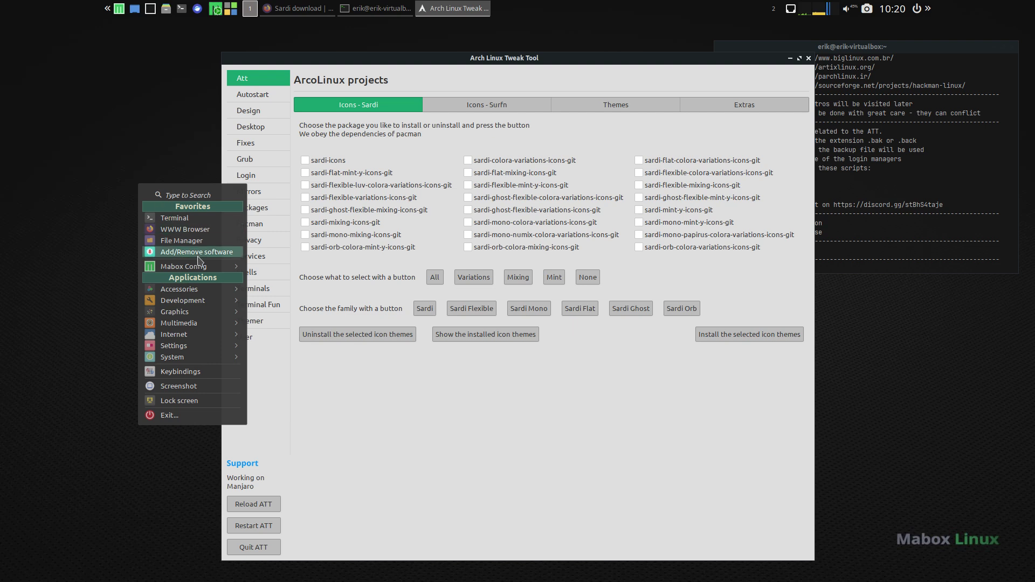
mouse_move(205, 267)
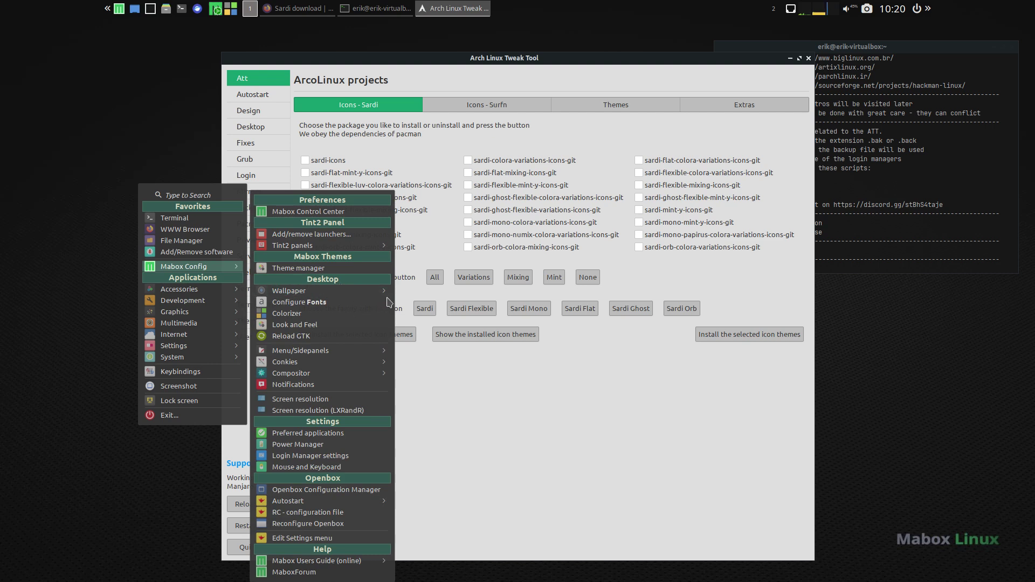
Open and dismiss the wallpaper chooser, move ATT left, and open the home-folder file manager.
mouse_move(389, 293)
left_click(449, 312)
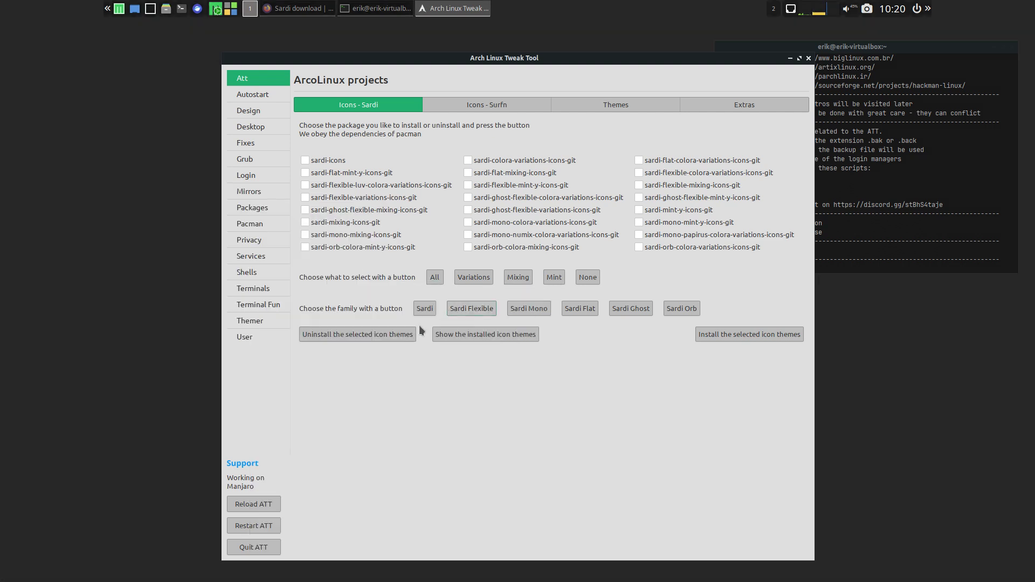
left_click(541, 443)
left_click_drag(645, 57, 481, 69)
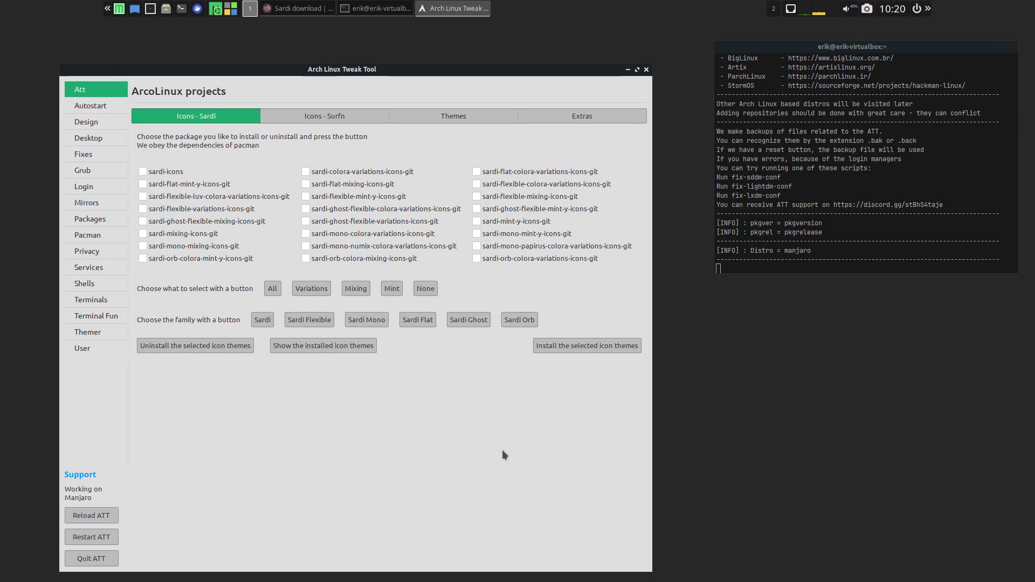
key("ctrl+alt+f")
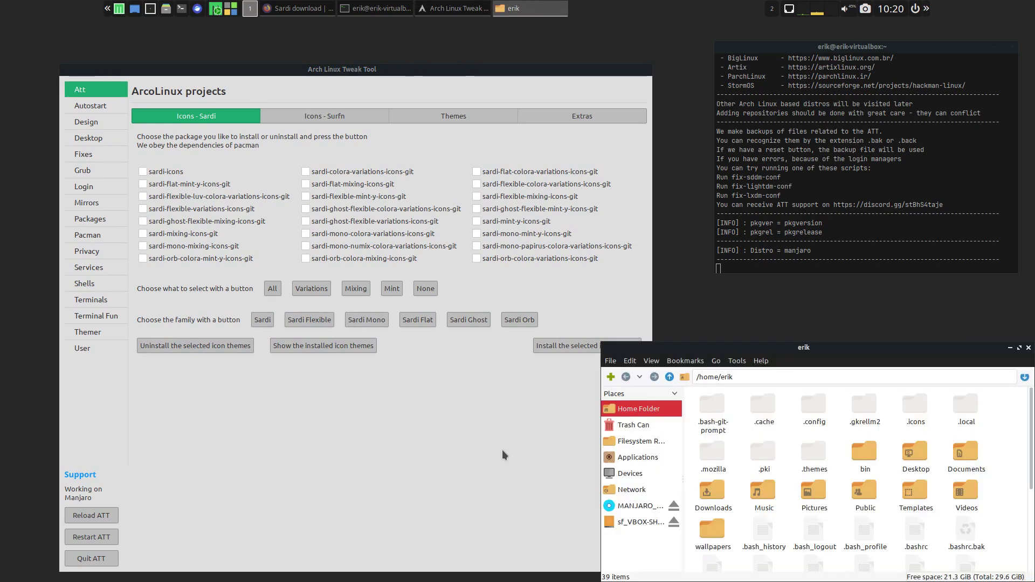
Open .bashrc in Geany and read down to the cp alias on line 97.
left_click_drag(728, 351, 622, 215)
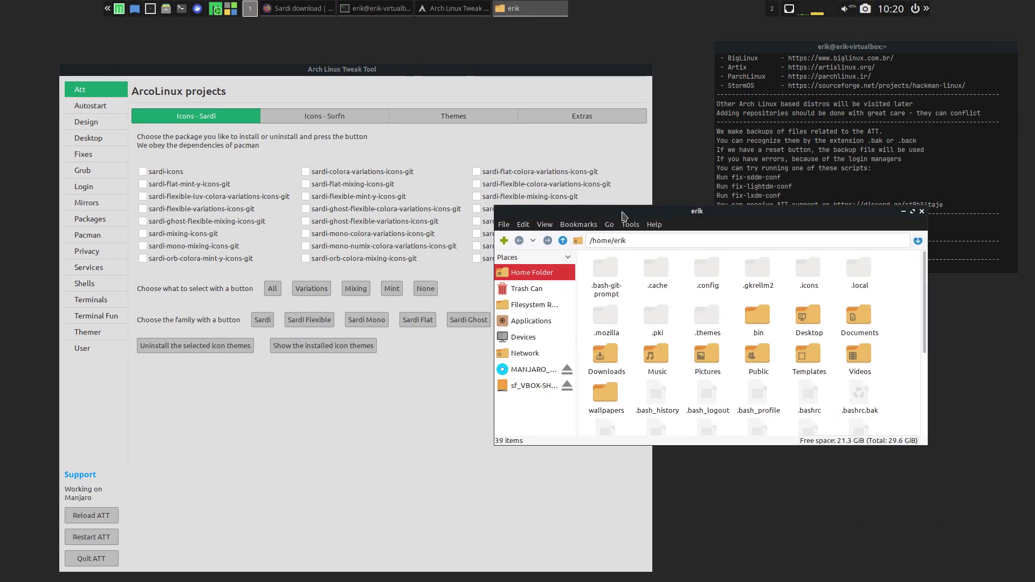
double_click(807, 368)
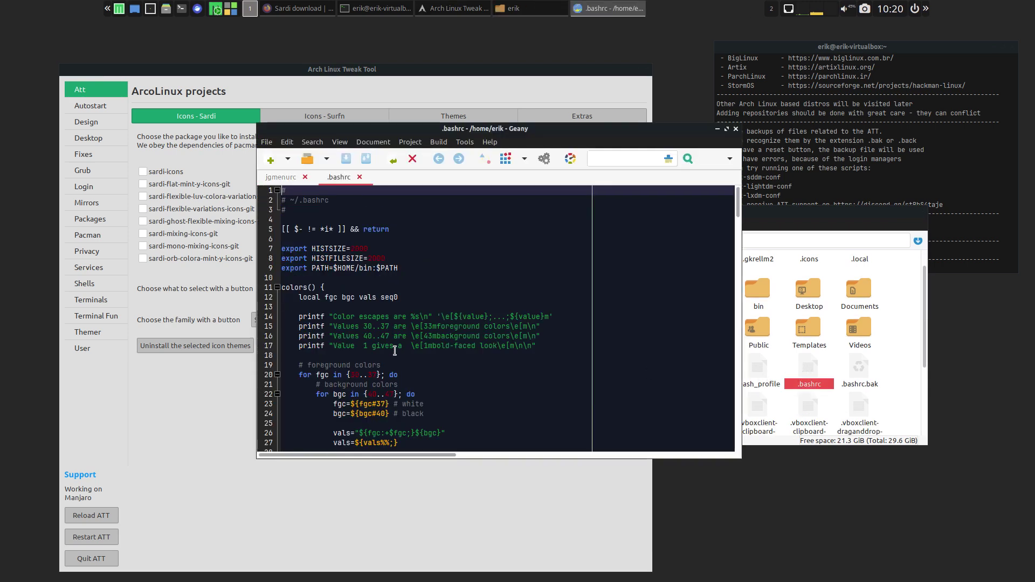
scroll(394, 351, "down", 4)
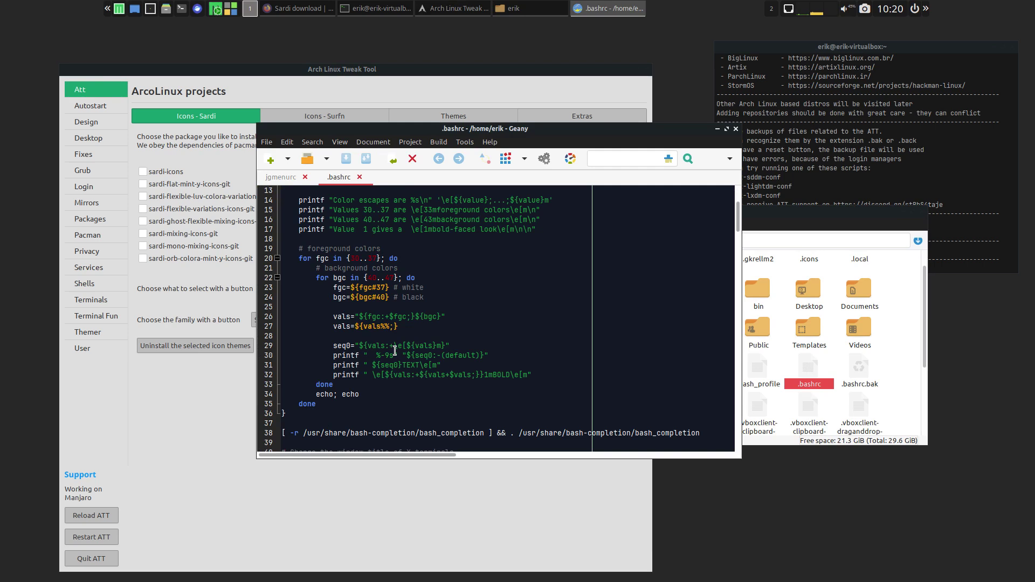
scroll(395, 351, "down", 12)
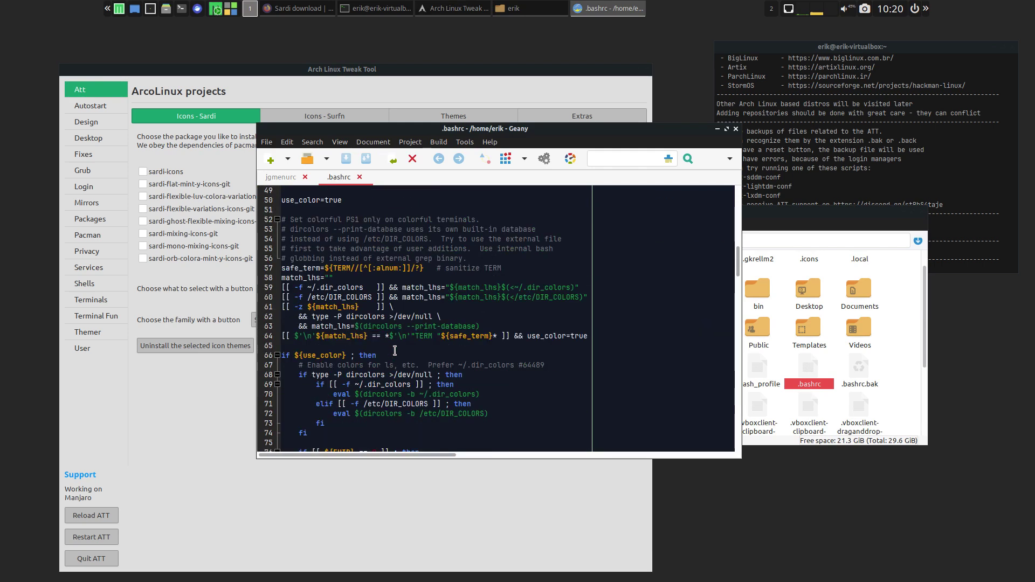
scroll(394, 350, "down", 7)
scroll(395, 351, "down", 5)
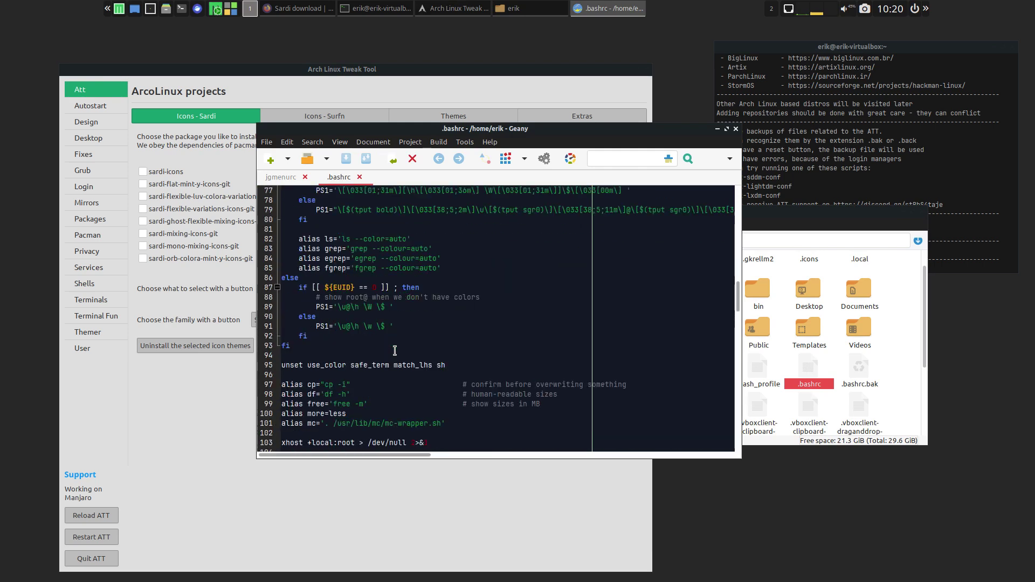
scroll(395, 350, "down", 3)
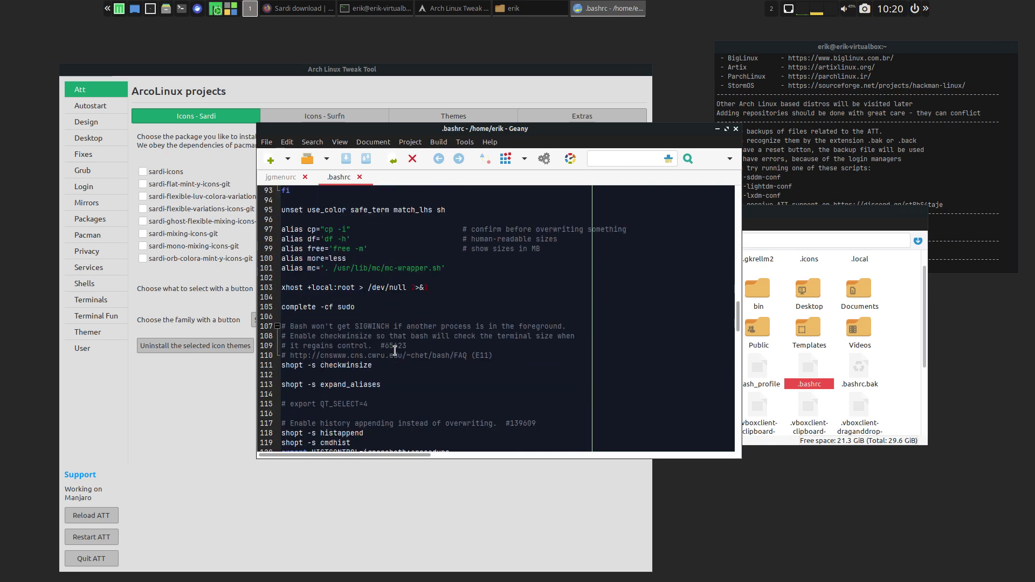
left_click_drag(329, 229, 367, 229)
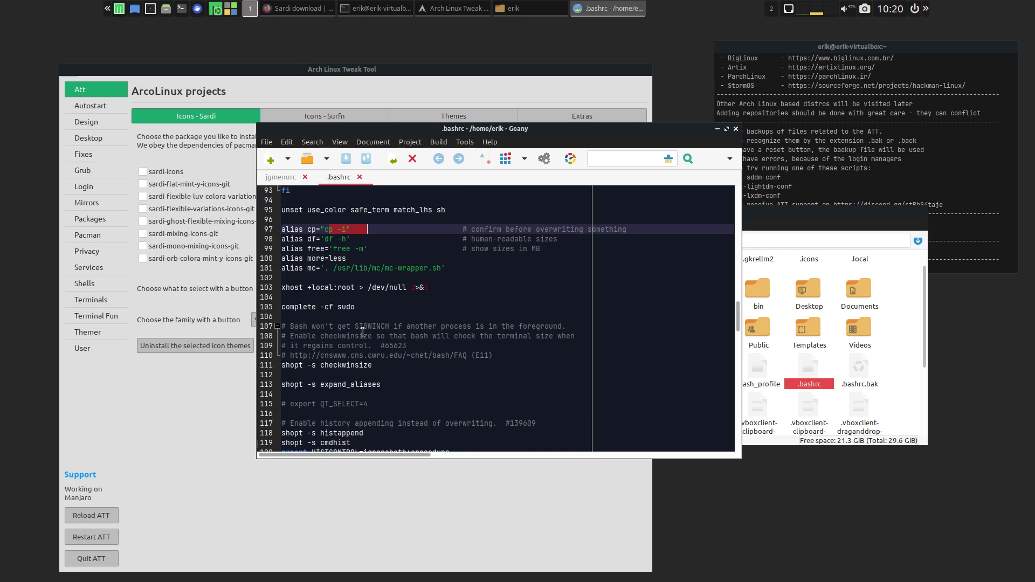
Scroll through the rest of .bashrc to its final fzf lines.
scroll(362, 332, "down", 4)
scroll(362, 332, "down", 7)
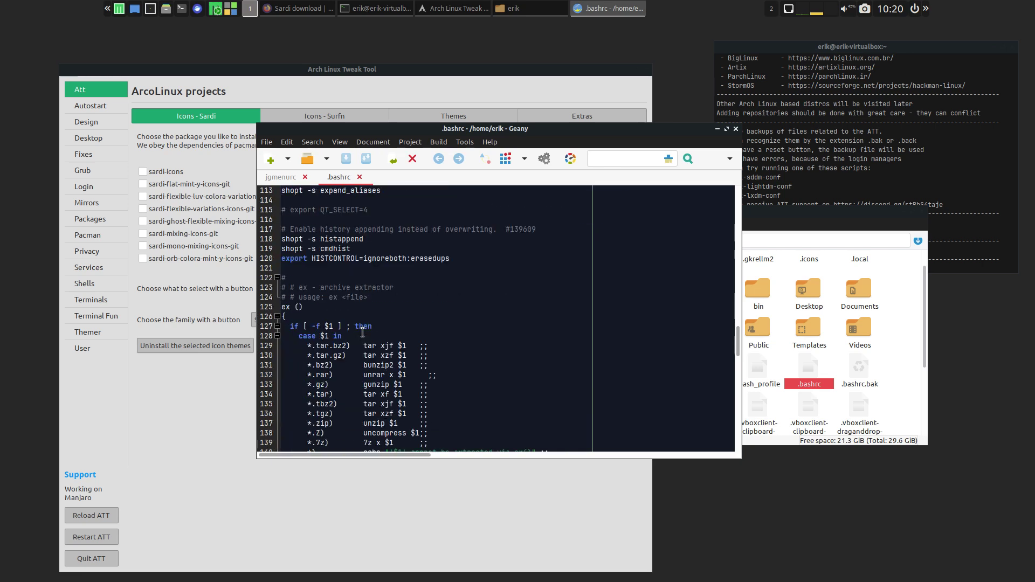
left_click_drag(328, 355, 307, 229)
scroll(414, 313, "down", 4)
scroll(413, 313, "down", 4)
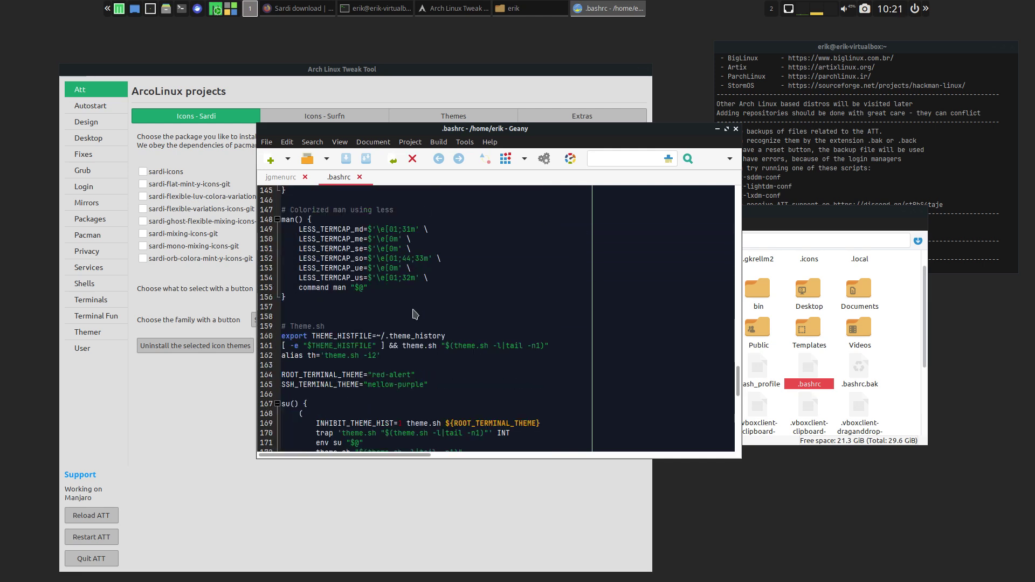
scroll(414, 313, "up", 3)
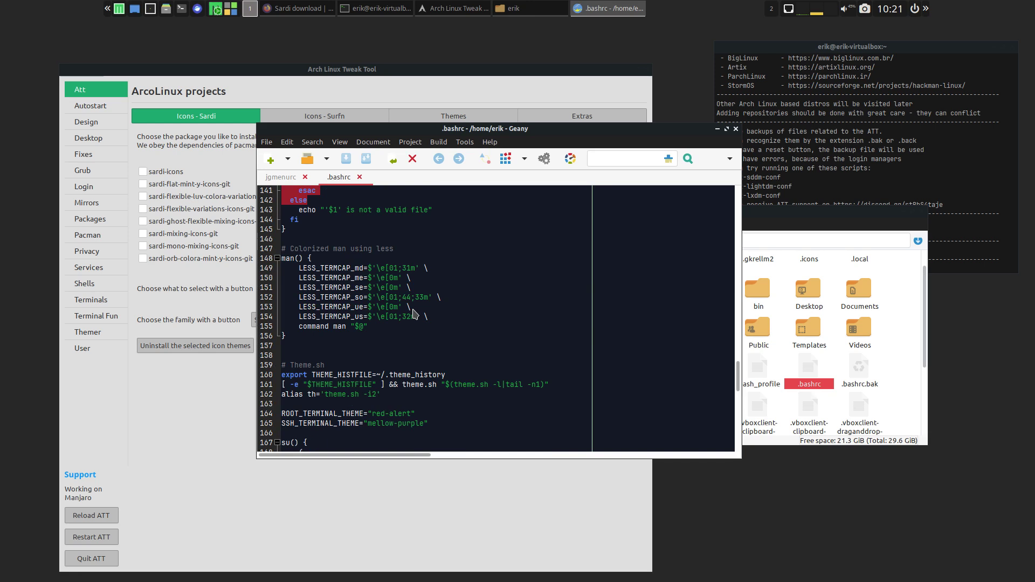
scroll(414, 313, "down", 5)
scroll(414, 312, "down", 4)
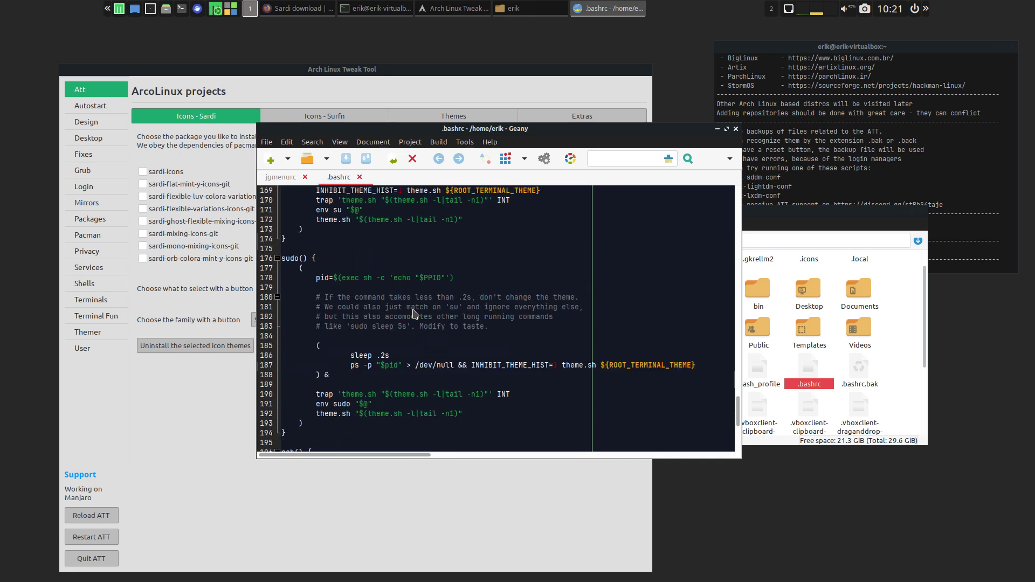
scroll(414, 313, "down", 5)
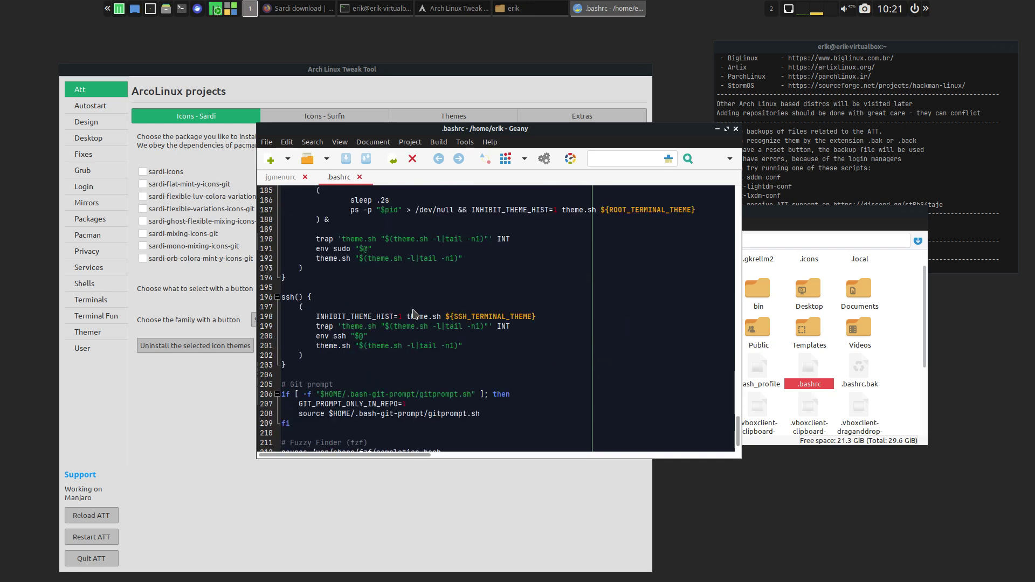
scroll(414, 312, "down", 1)
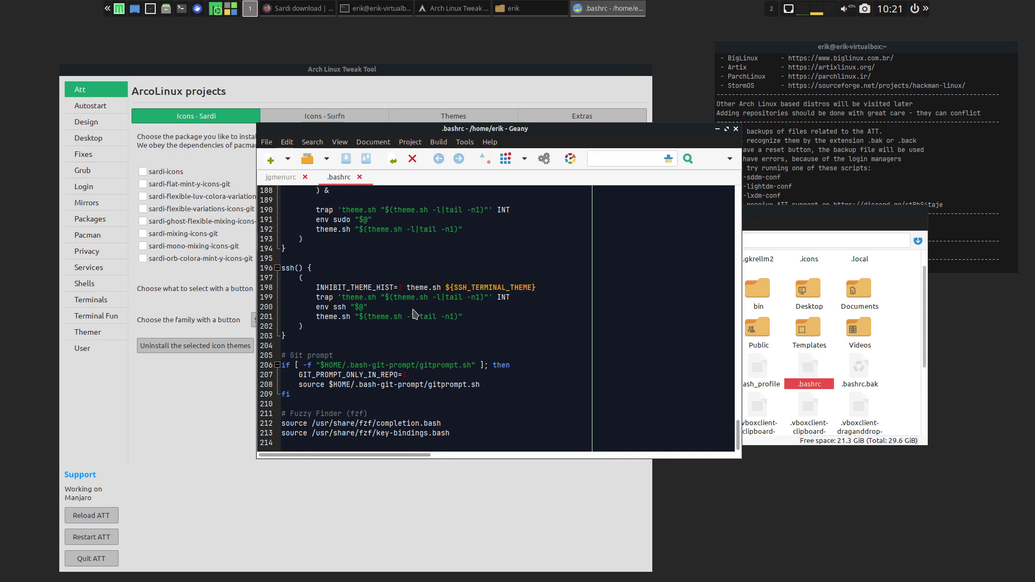
left_click(645, 153)
Close Geany and install the ATT bashrc configuration from the Shells page's BASH tab.
left_click(735, 129)
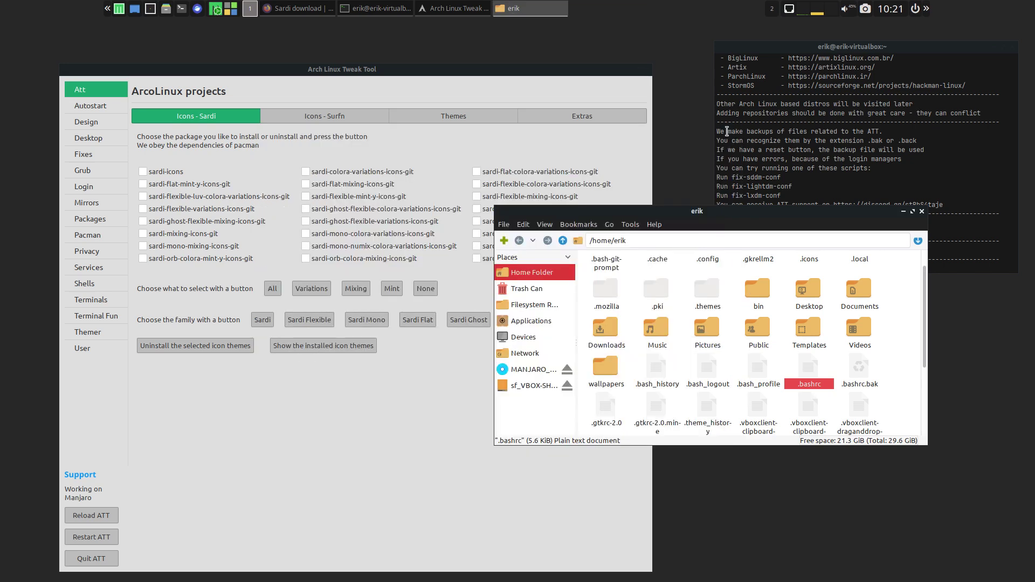
left_click(860, 371)
left_click(815, 371)
left_click(326, 409)
left_click(100, 289)
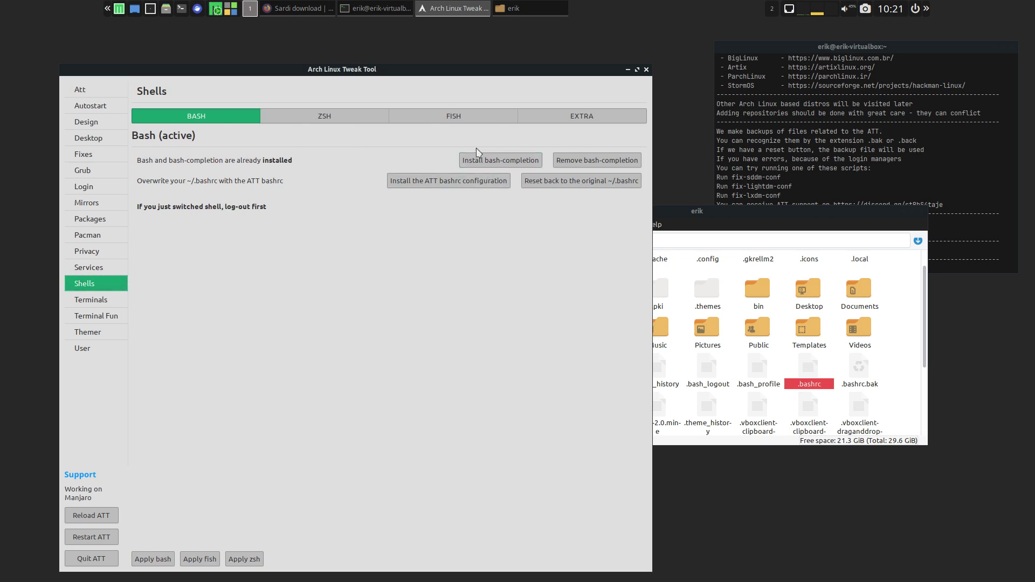
left_click(431, 183)
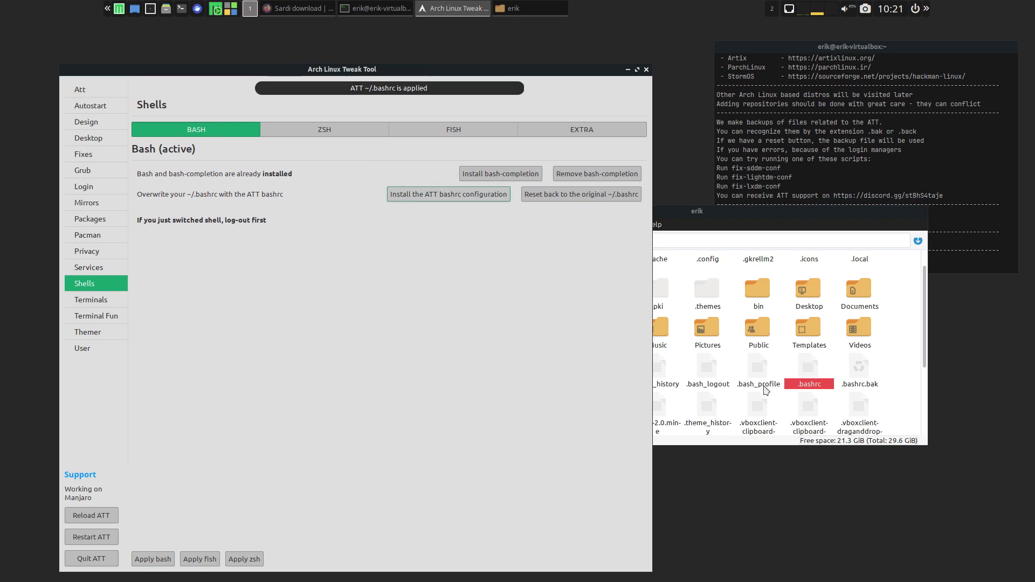
Reopen the new .bashrc in Geany, check the enabled neofetch line, and open a test terminal.
left_click(807, 372)
double_click(806, 371)
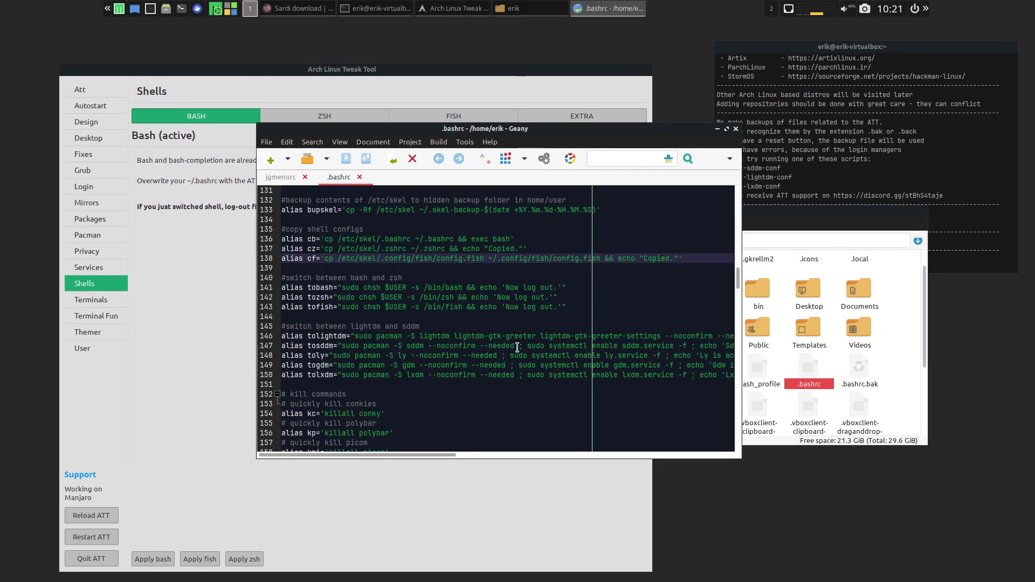
scroll(492, 347, "down", 10)
scroll(492, 347, "down", 20)
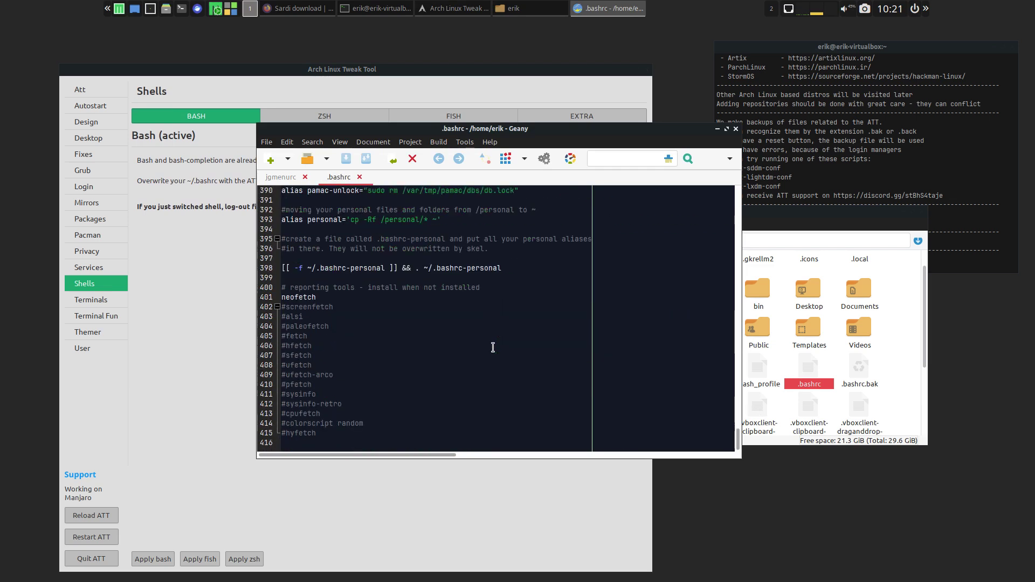
left_click(285, 305)
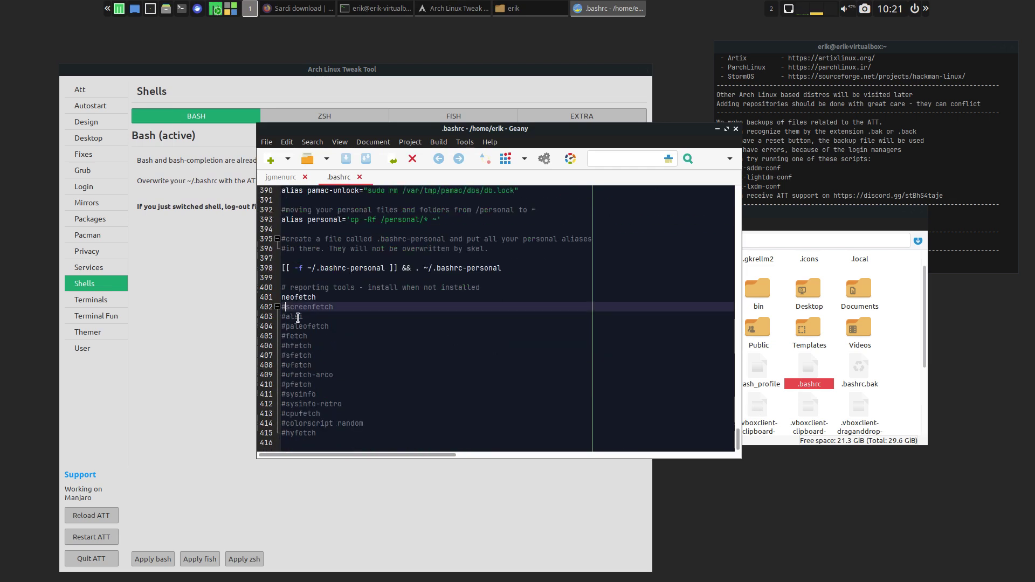
left_click(295, 297)
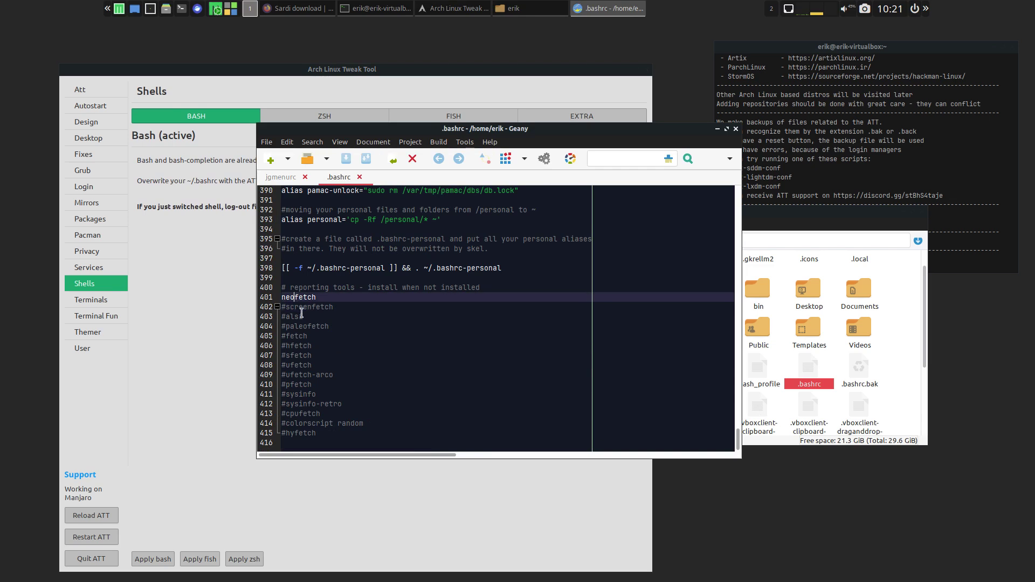
left_click(303, 326)
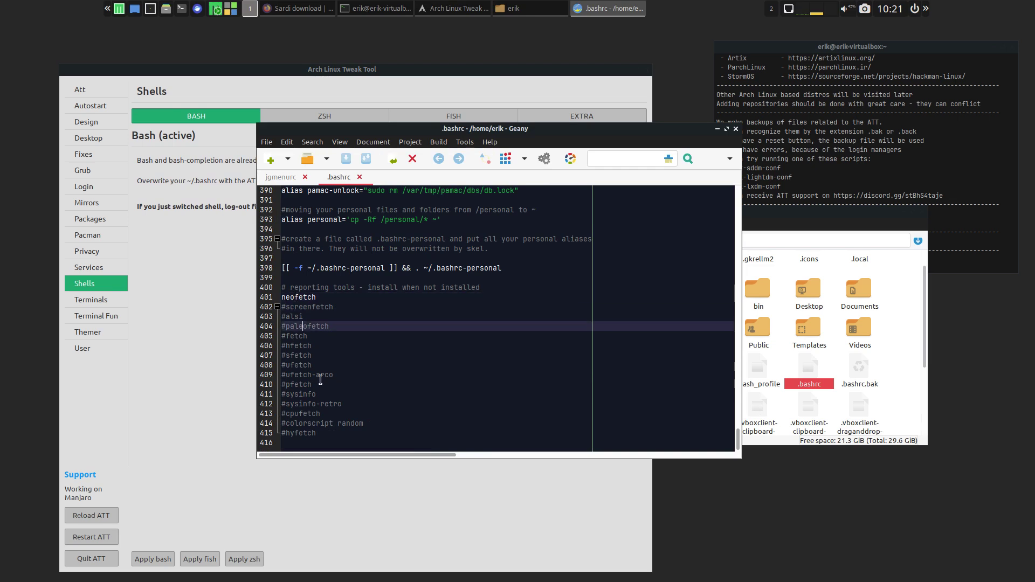
key("ctrl+alt+t")
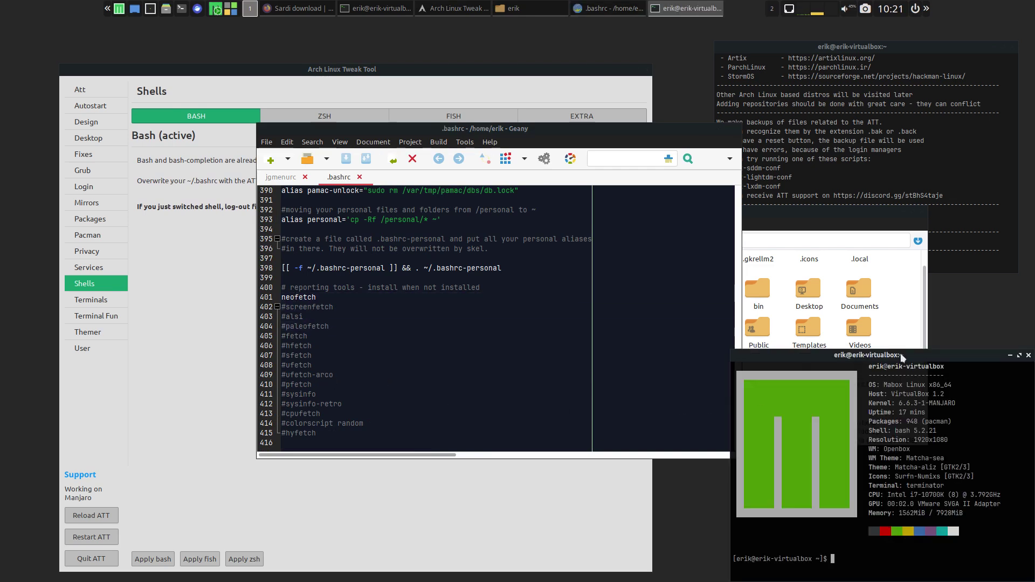
Centre the Terminator window, inspect the neofetch output, then close it and refocus Geany.
left_click_drag(900, 354, 693, 254)
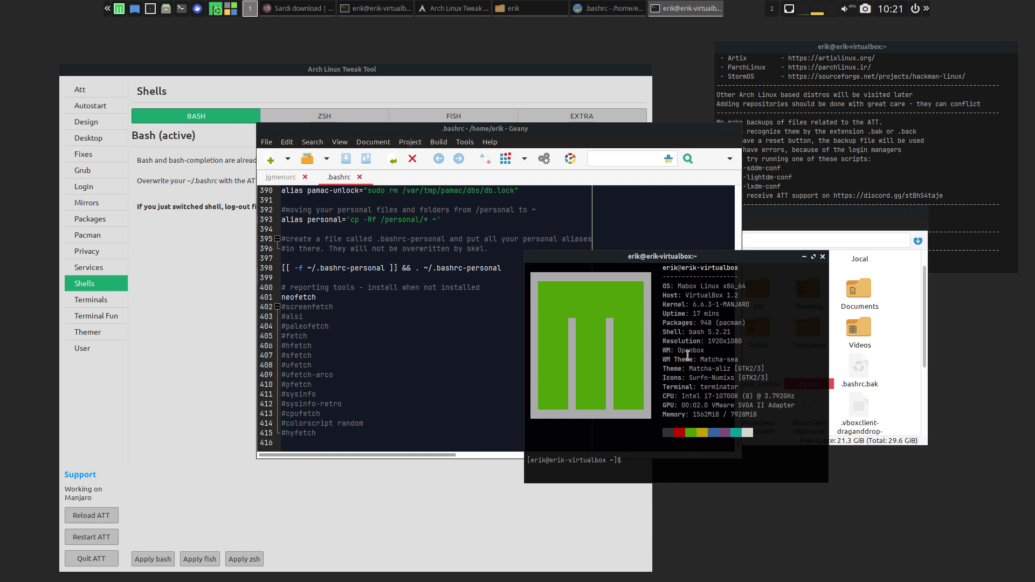
left_click_drag(702, 359, 754, 359)
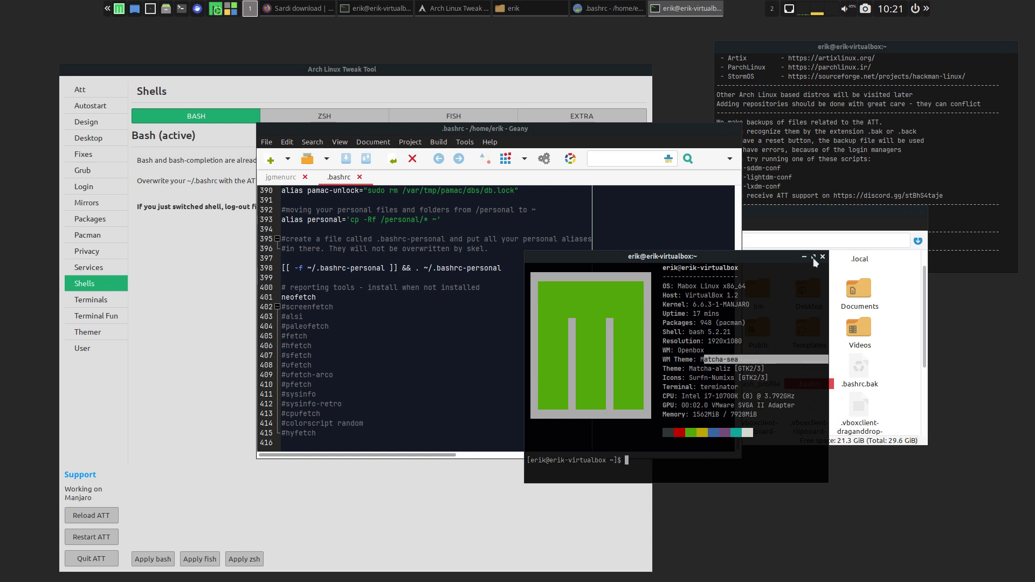
left_click(823, 257)
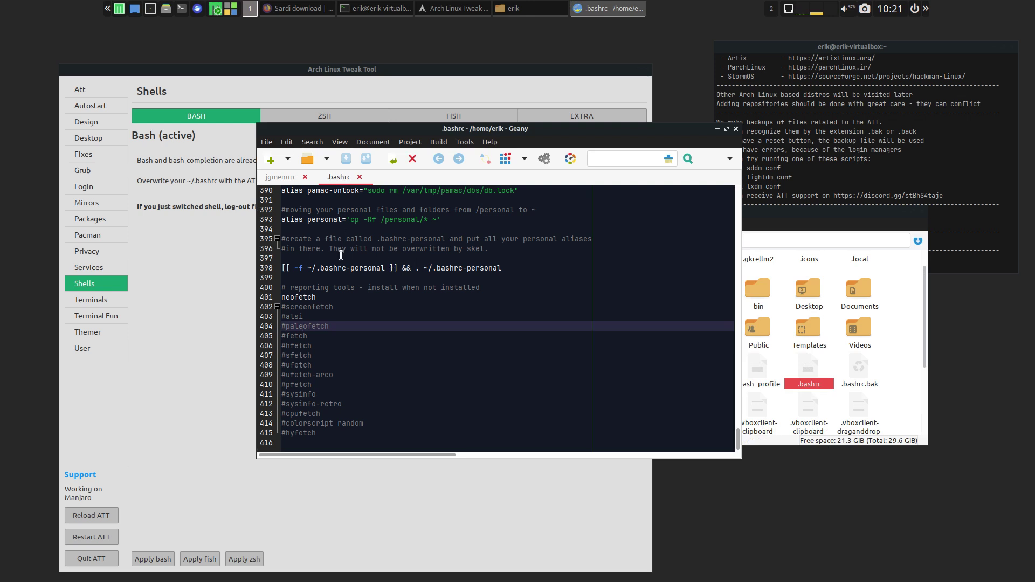
left_click(630, 159)
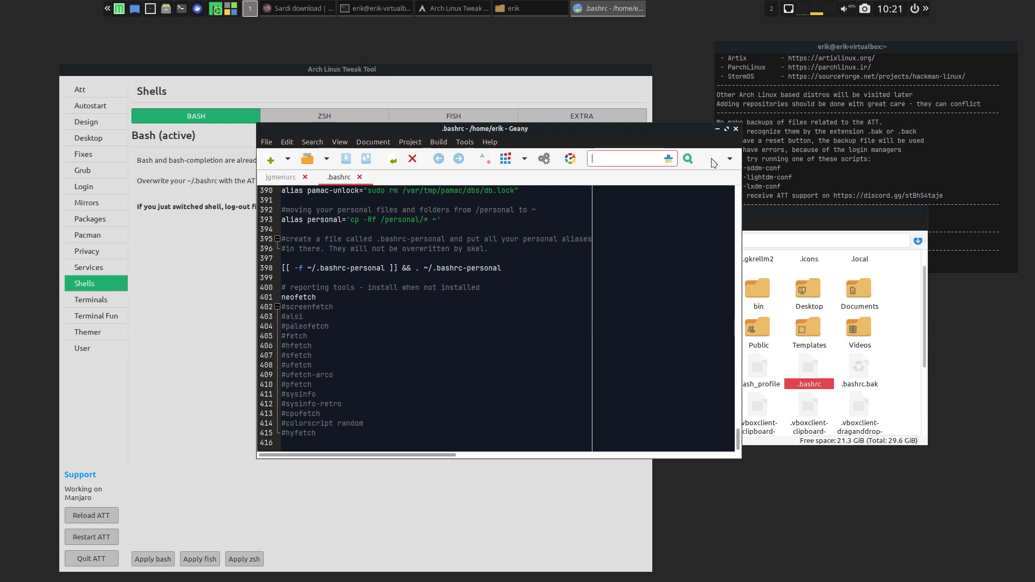
Close Geany and run the update alias in a new Terminator window.
left_click(735, 129)
key("ctrl+alt+t")
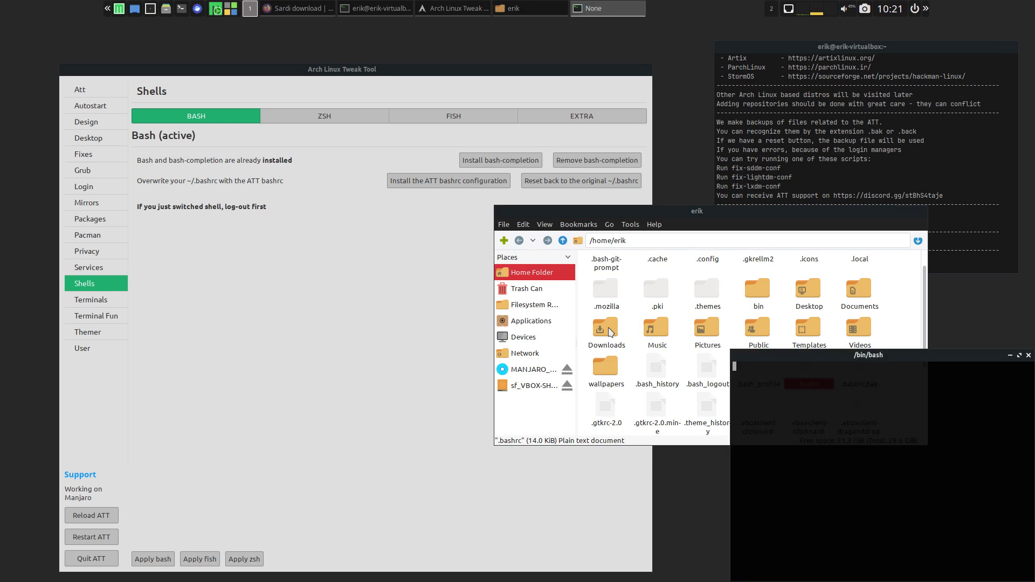
type("update")
key("Return")
key("Return")
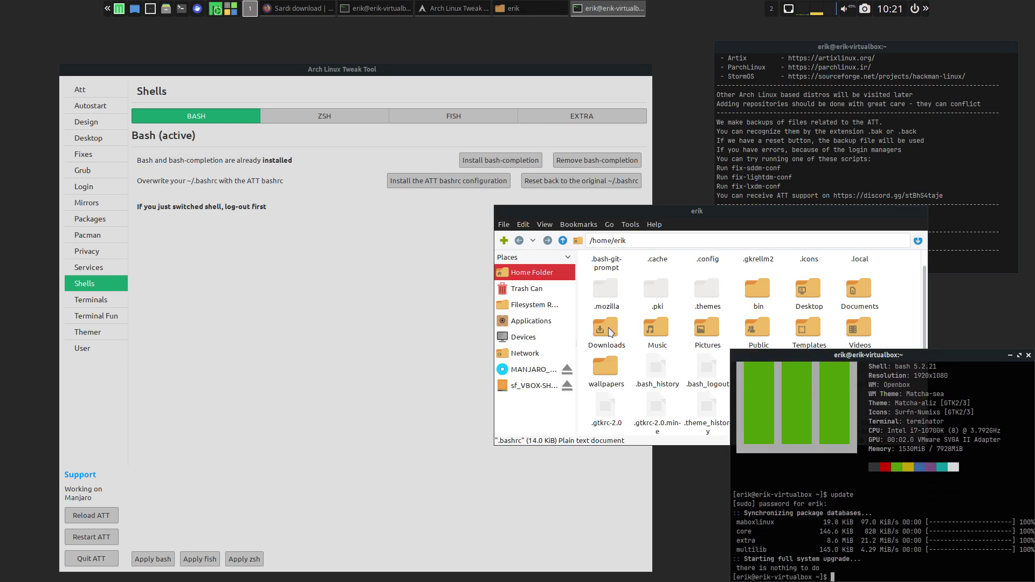
Enlarge the terminal text to read the nothing-to-do result, then close the terminal.
left_click_drag(796, 521, 733, 521)
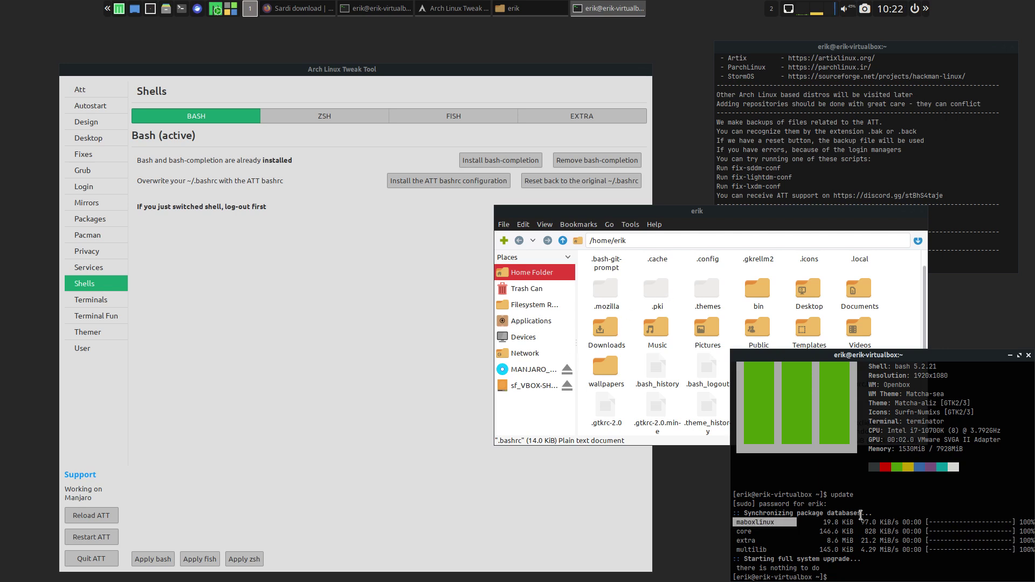
key("ctrl+plus")
key("ctrl+plus")
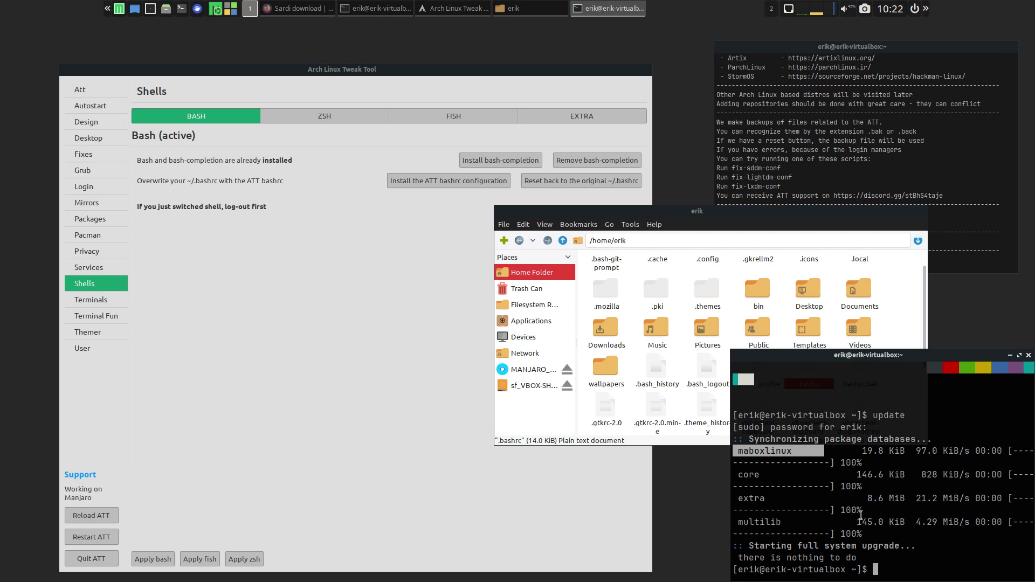
type("q")
left_click_drag(969, 357, 857, 358)
left_click(920, 356)
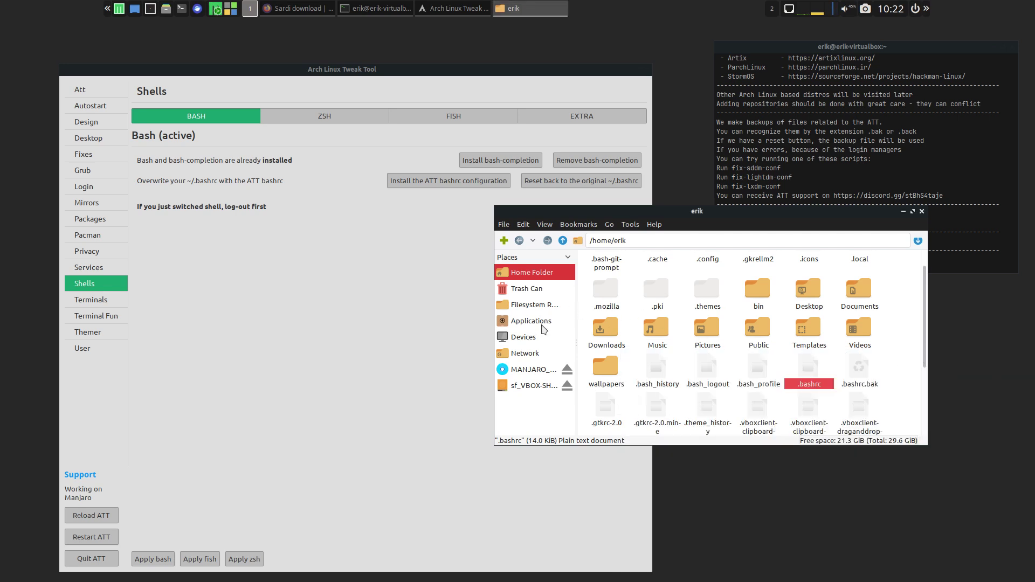
Browse from the filesystem root to the /etc/pacman.d folder.
left_click(541, 305)
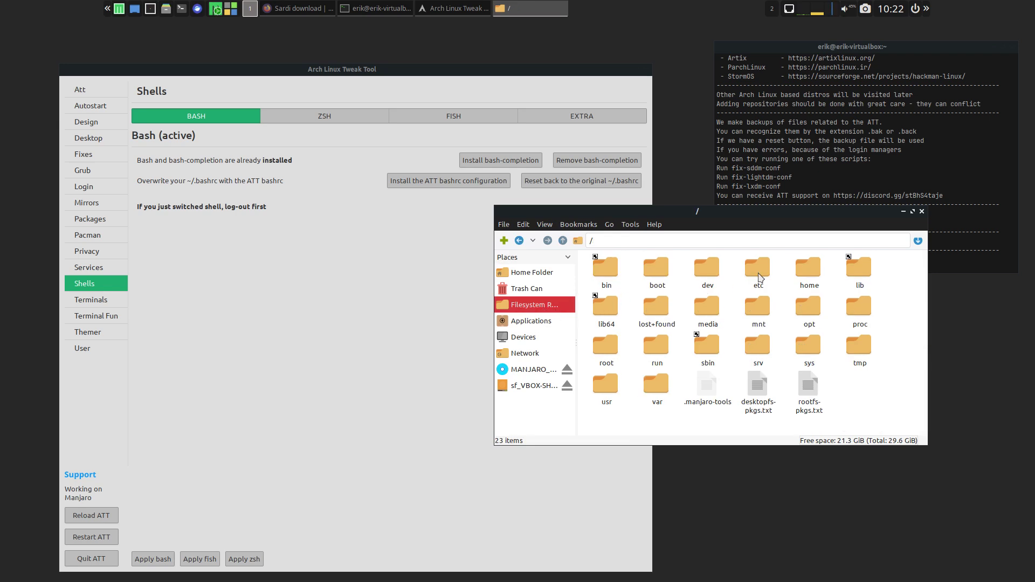
double_click(758, 276)
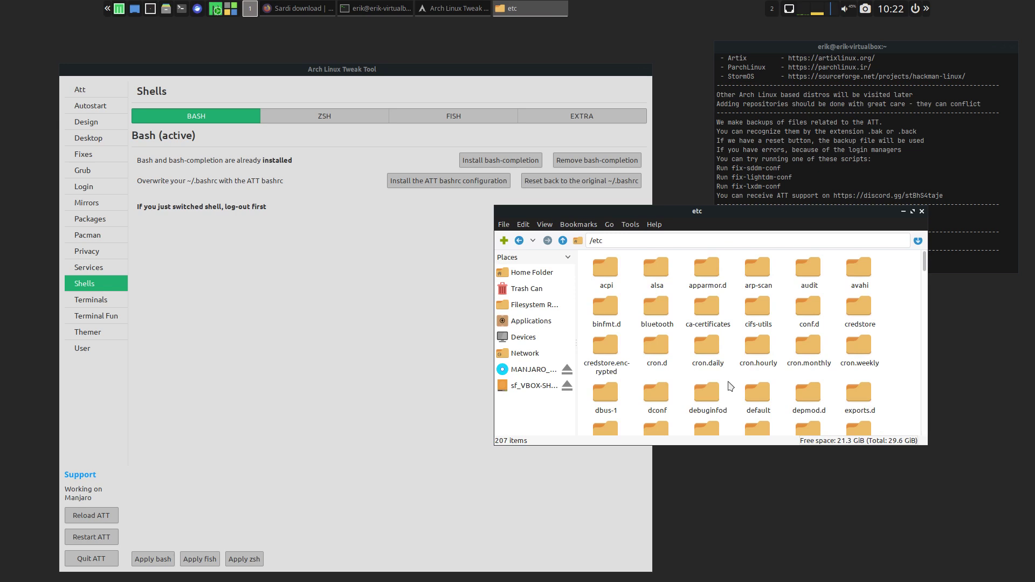
scroll(730, 386, "down", 10)
double_click(762, 420)
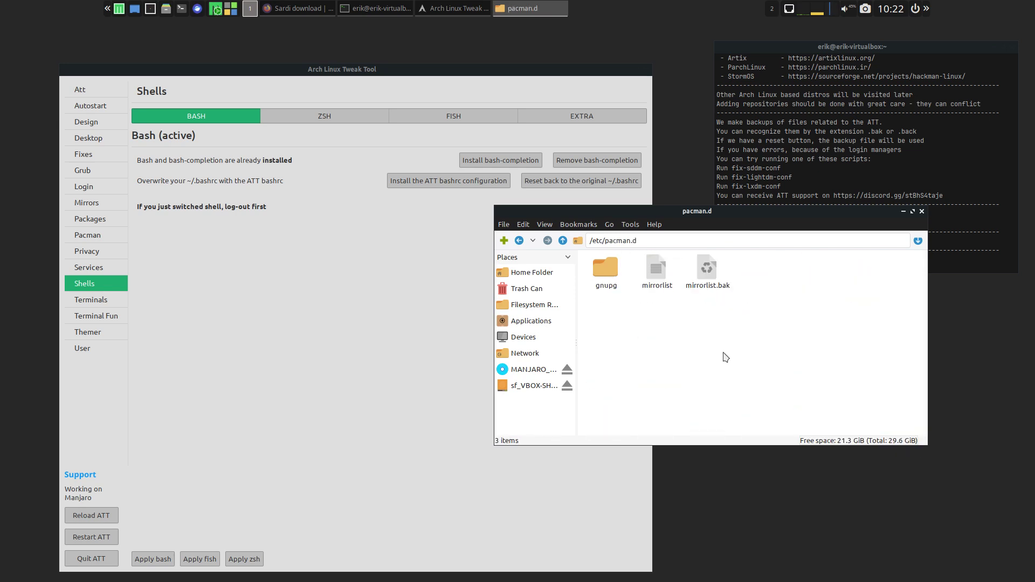
View the Manjaro mirrorlist in Geany, inspecting the Global and Thailand mirror URLs, then close it.
double_click(653, 271)
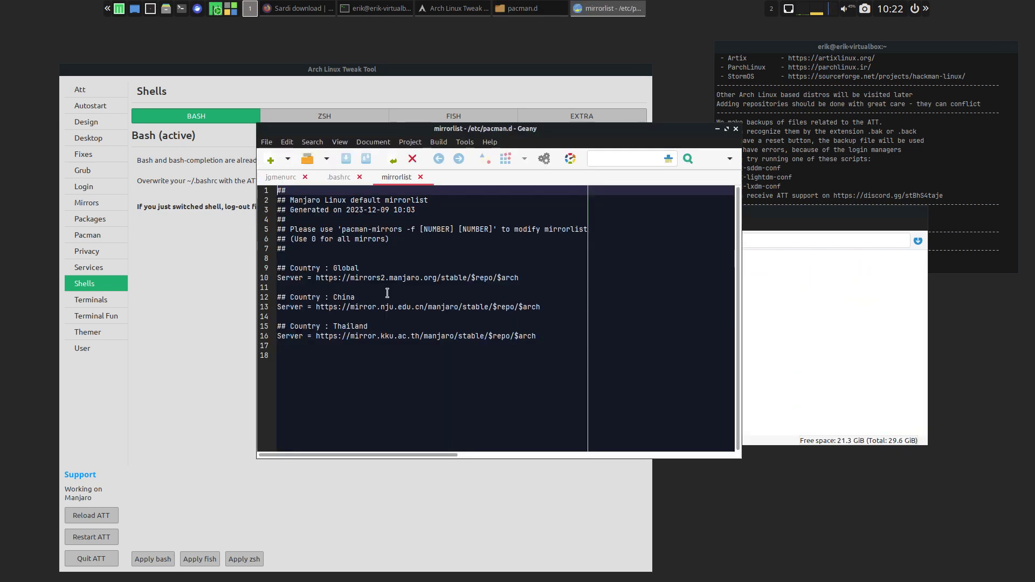
left_click_drag(385, 278, 458, 307)
left_click_drag(424, 336, 449, 336)
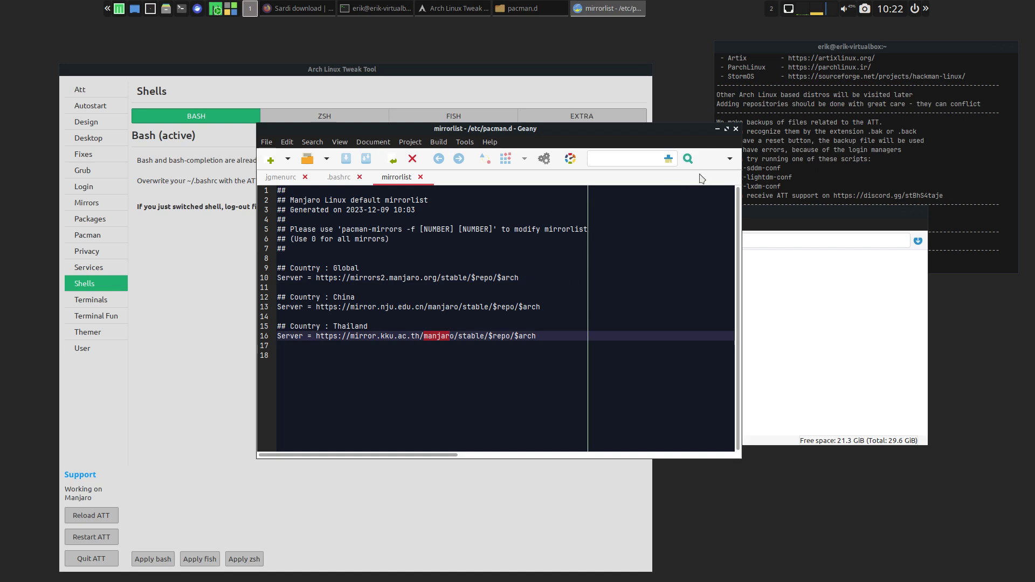
left_click(735, 129)
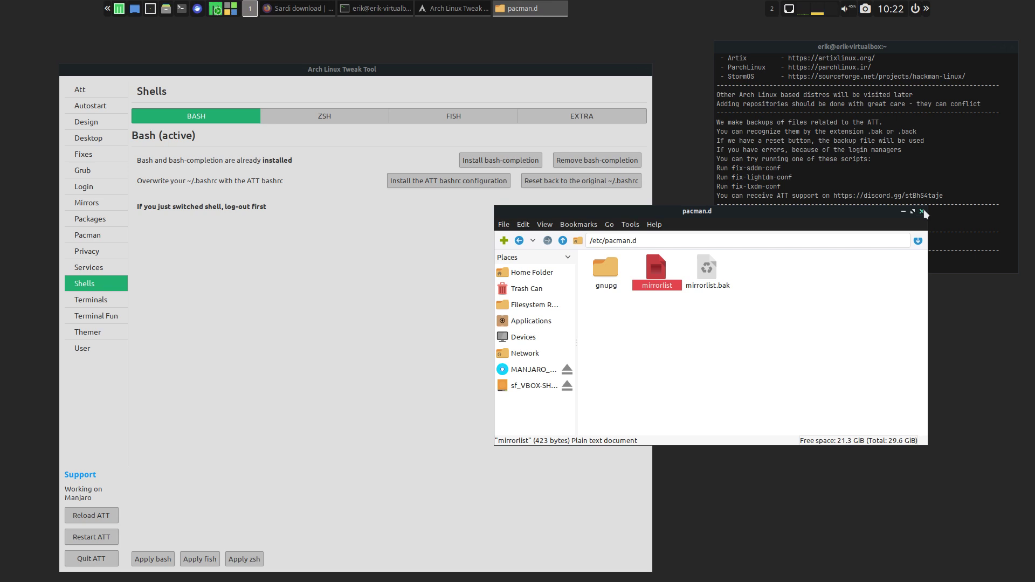
Close PCManFM and tick surfn-icons-git on the ArcoLinux projects Surfn tab.
left_click(922, 211)
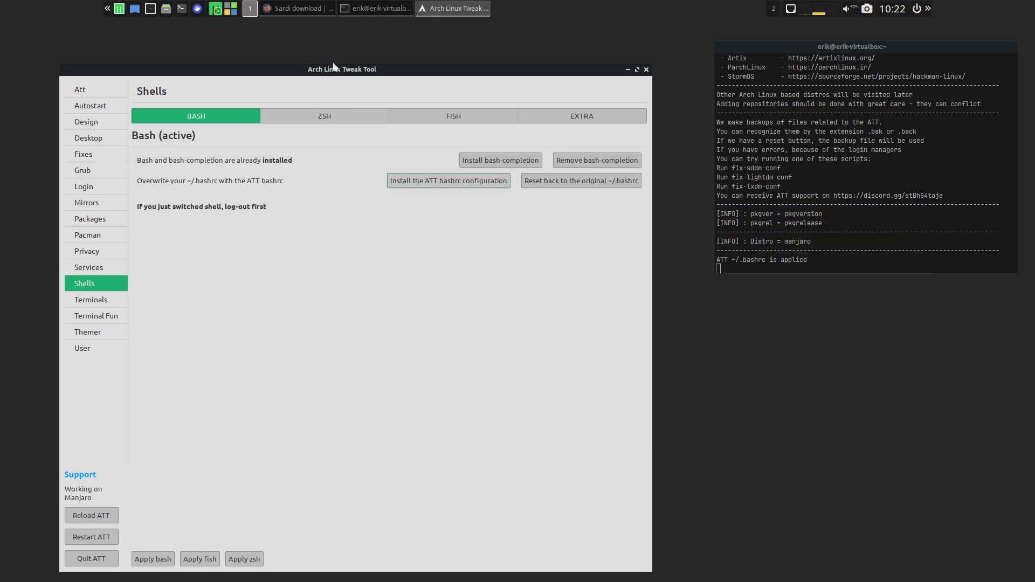
left_click_drag(334, 67, 339, 32)
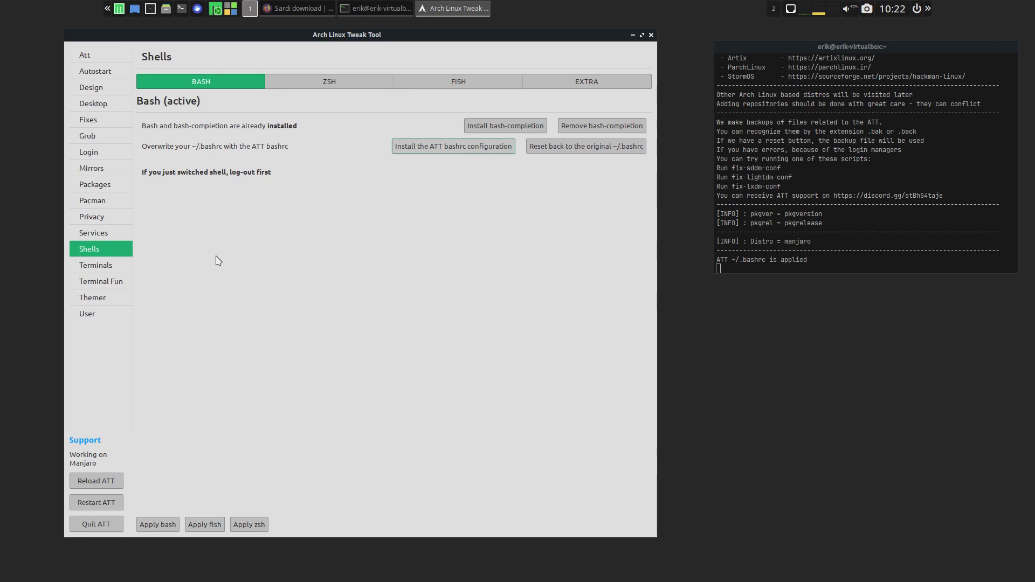
left_click(79, 56)
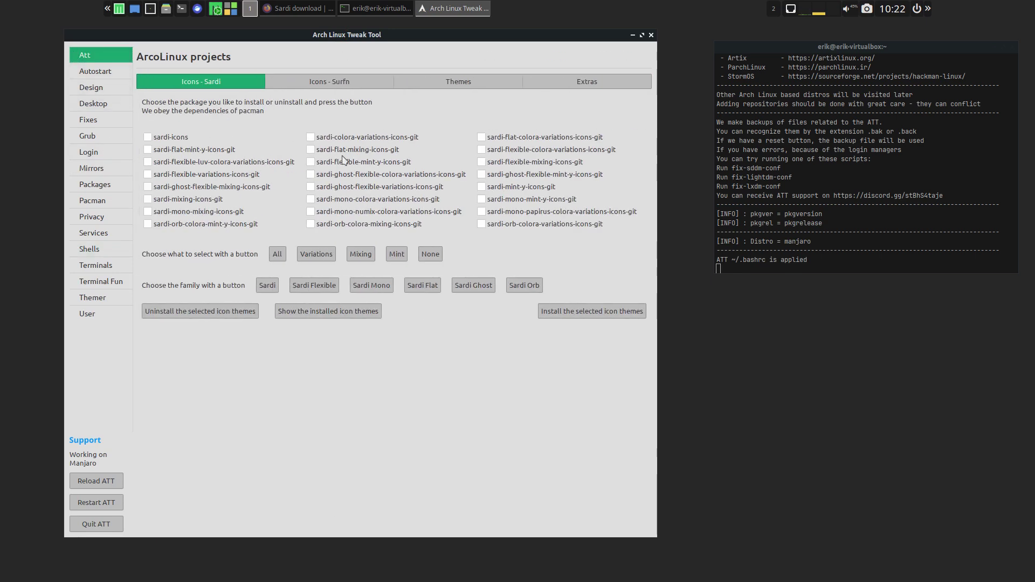
left_click(344, 85)
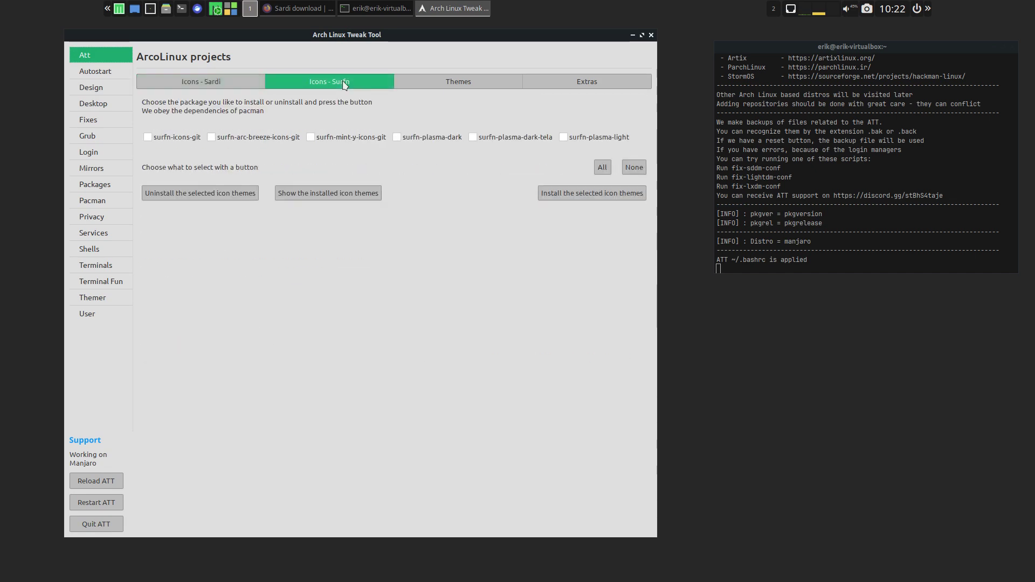
left_click(148, 137)
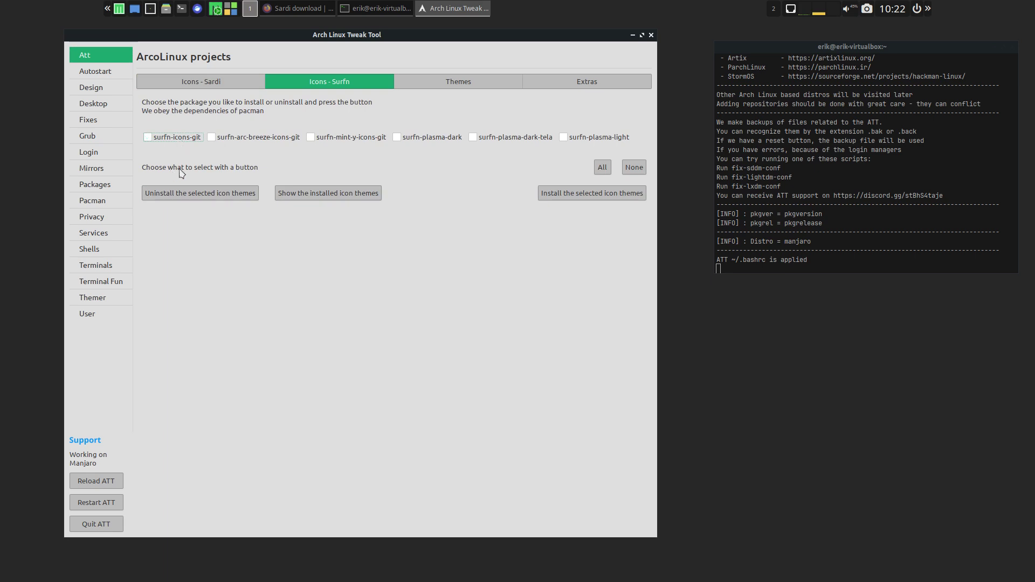
Browse the arc theme and Edu icon package tabs, then show the autostart entries.
left_click(463, 82)
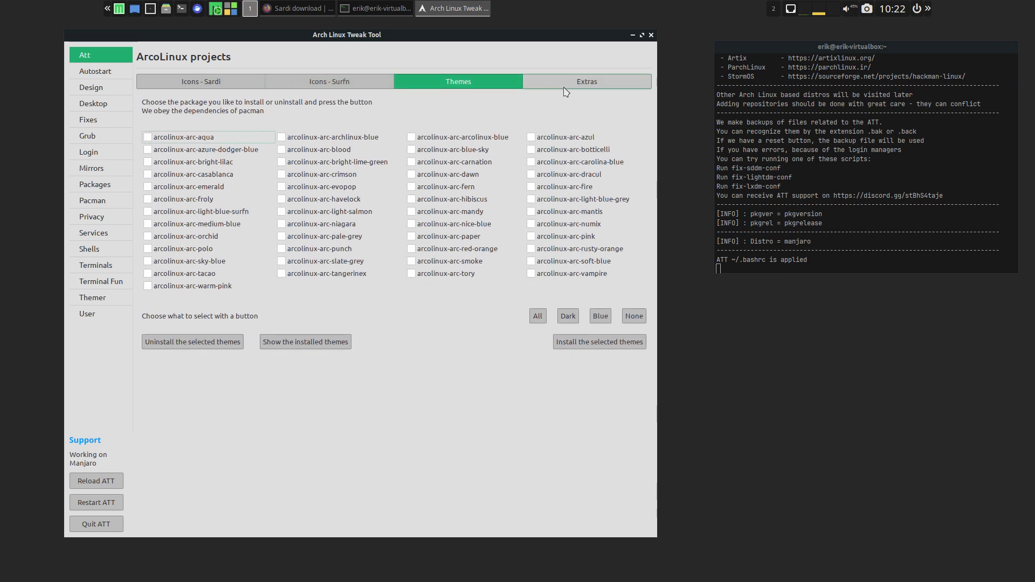
left_click(591, 85)
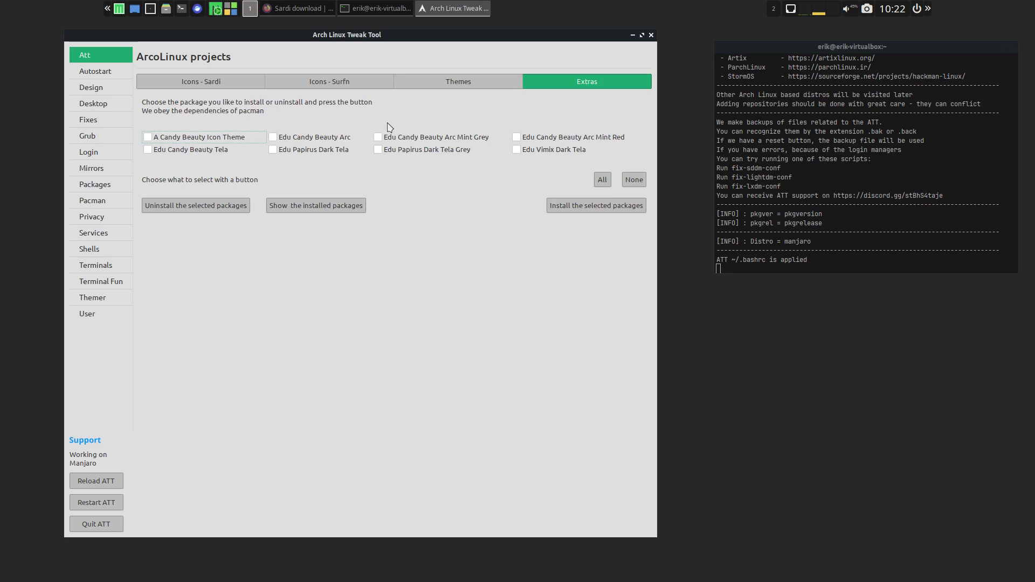
left_click(101, 72)
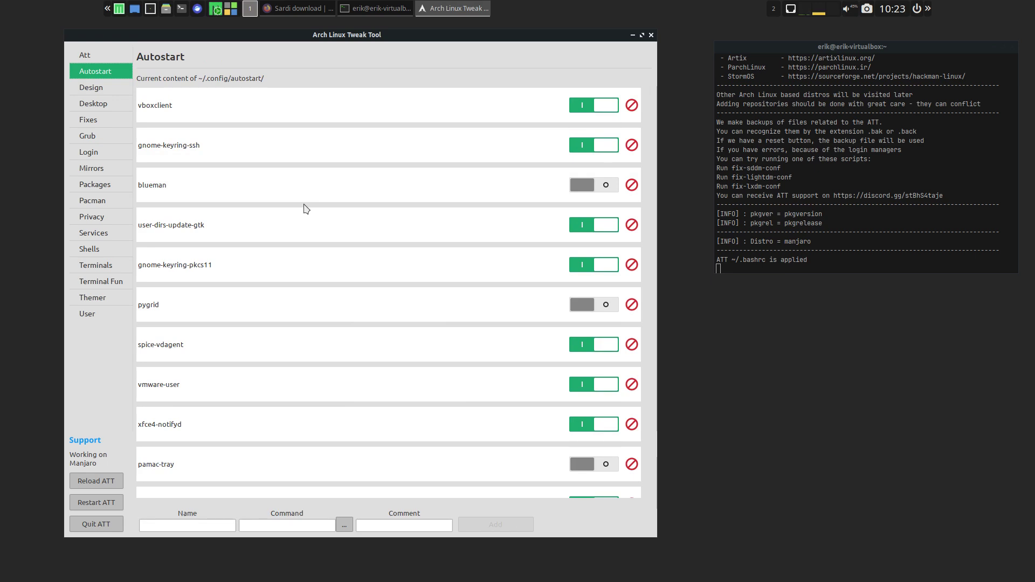
Delete the conky-session row from the autostart list, then switch to the Design page.
scroll(305, 208, "down", 5)
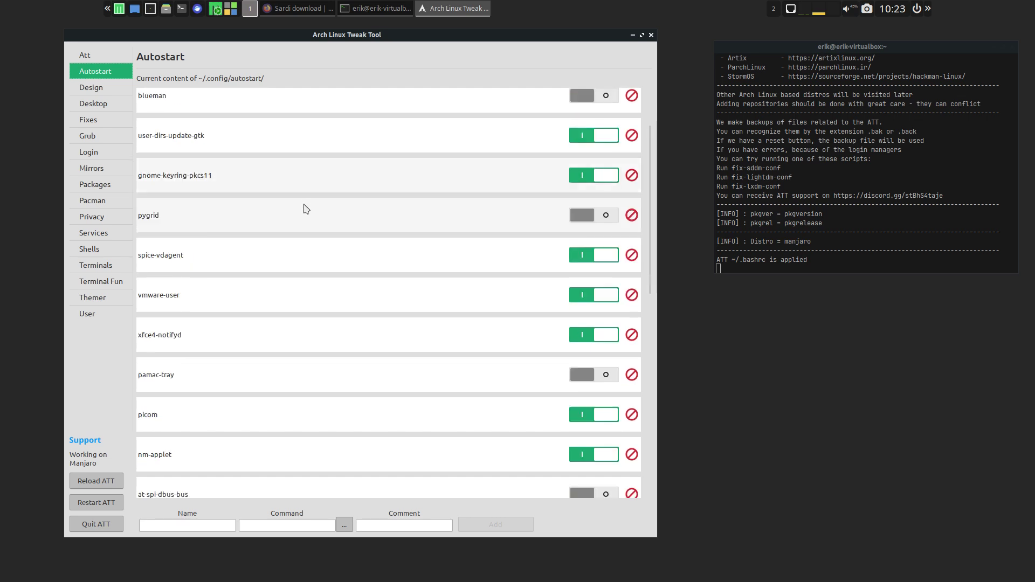
scroll(306, 208, "down", 5)
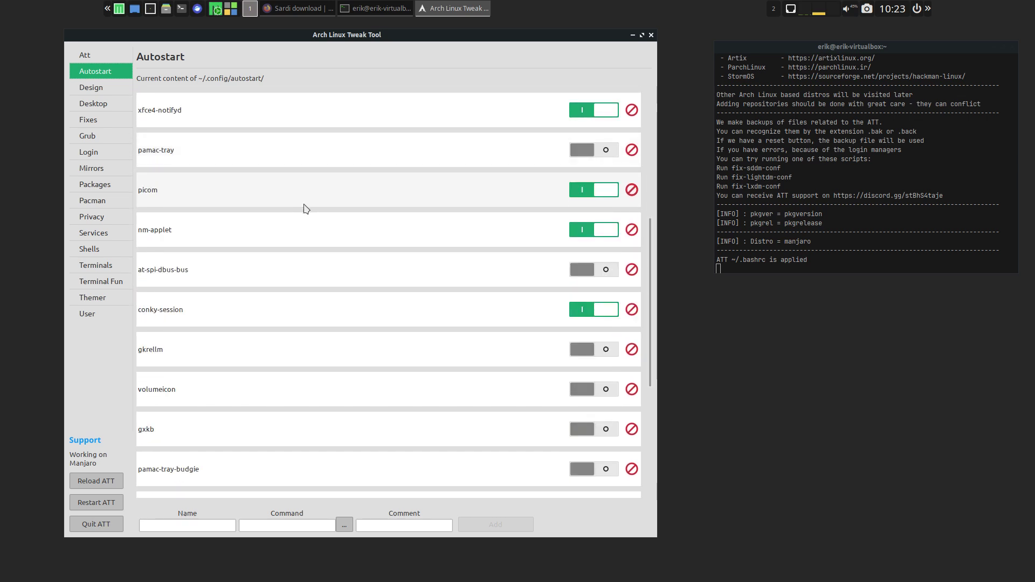
scroll(306, 209, "down", 1)
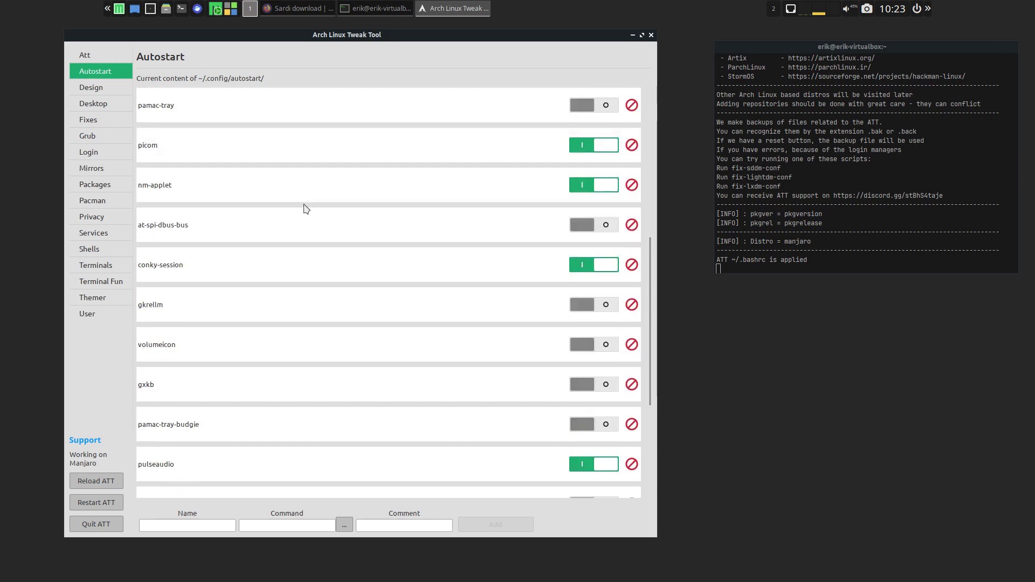
scroll(305, 209, "down", 2)
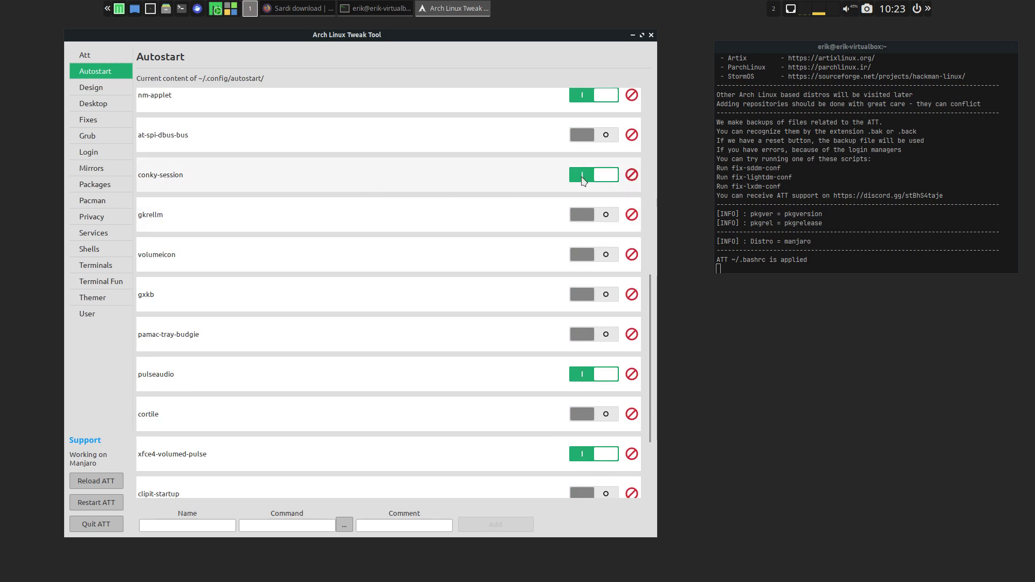
left_click(632, 175)
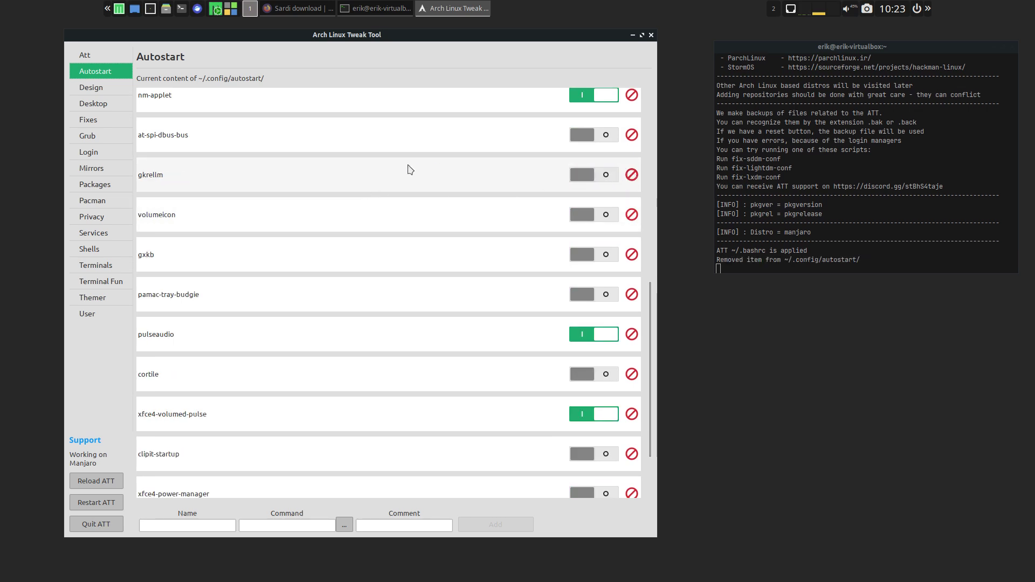
scroll(409, 171, "down", 2)
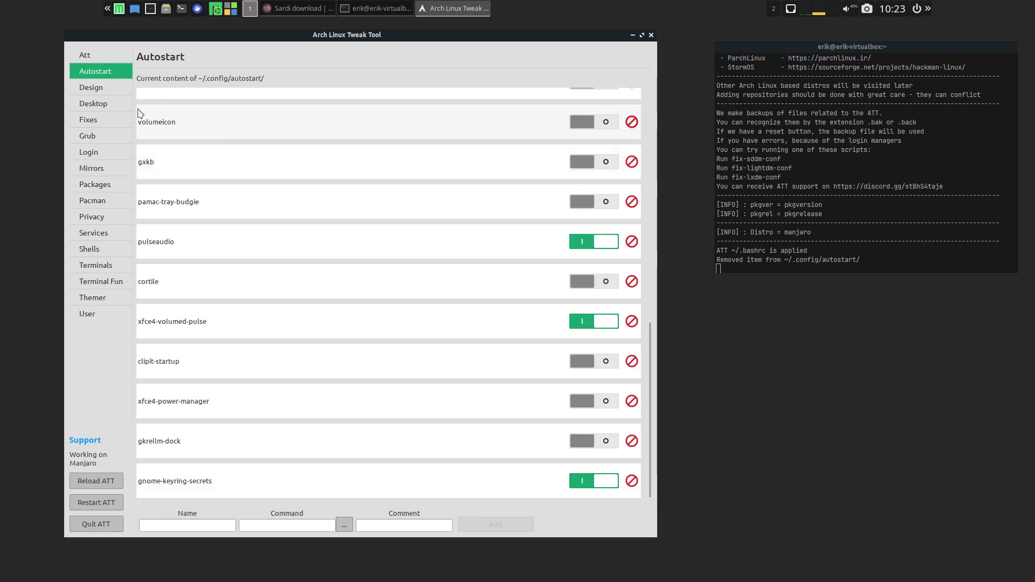
left_click(105, 96)
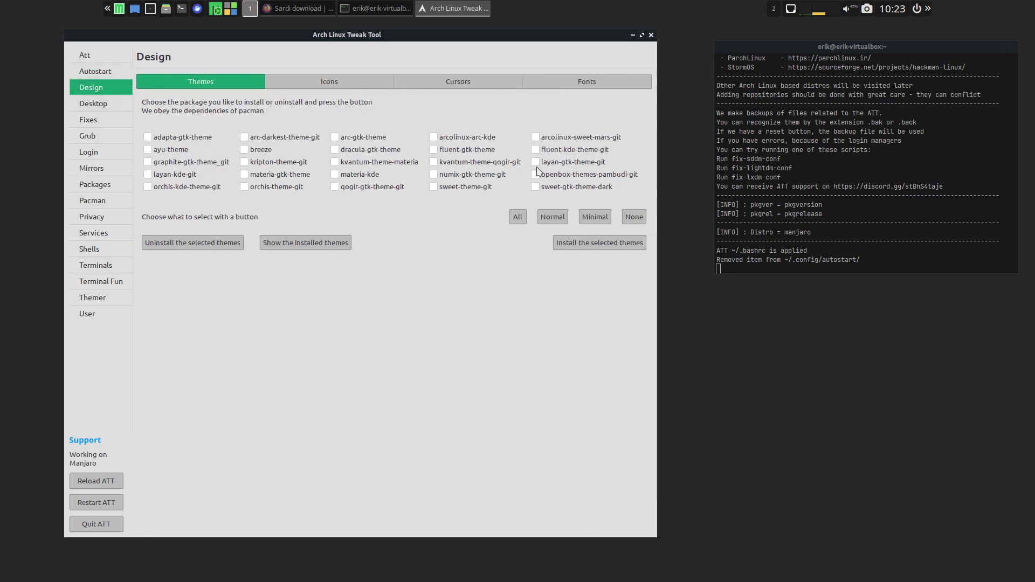
Select all packages on the Design Fonts tab, then move to the Desktop Installer.
left_click(104, 56)
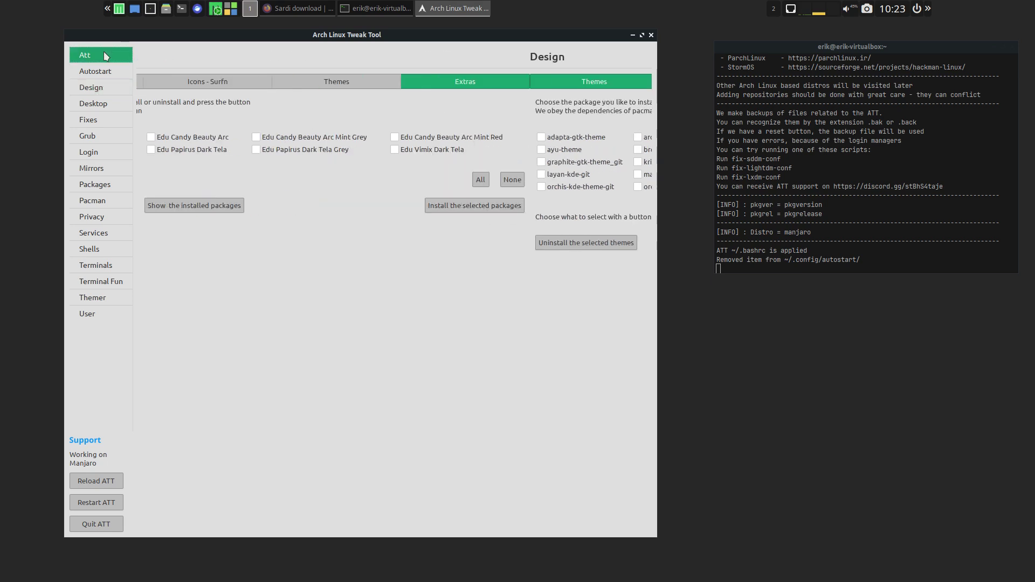
left_click(98, 88)
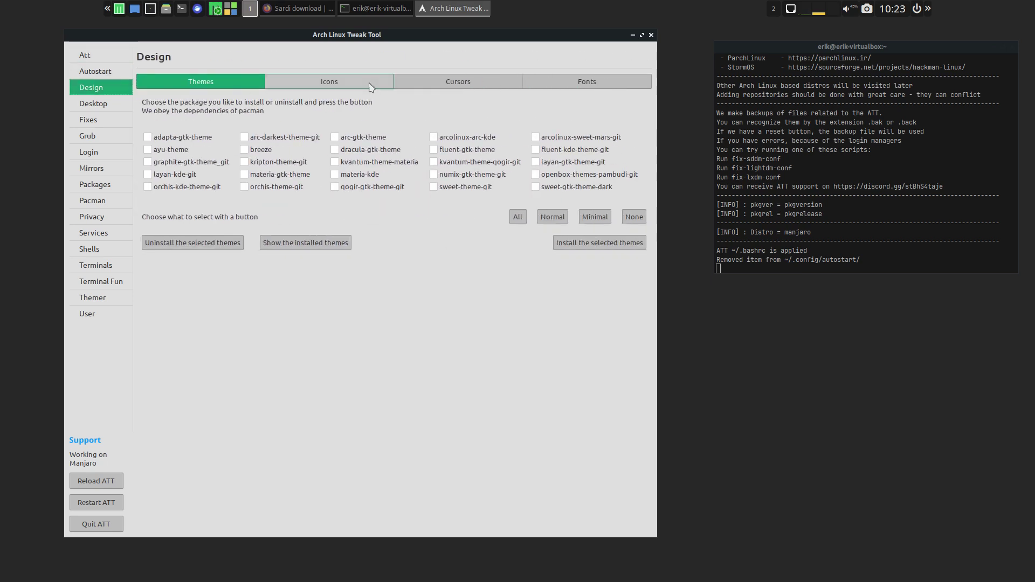
left_click(371, 84)
left_click(466, 84)
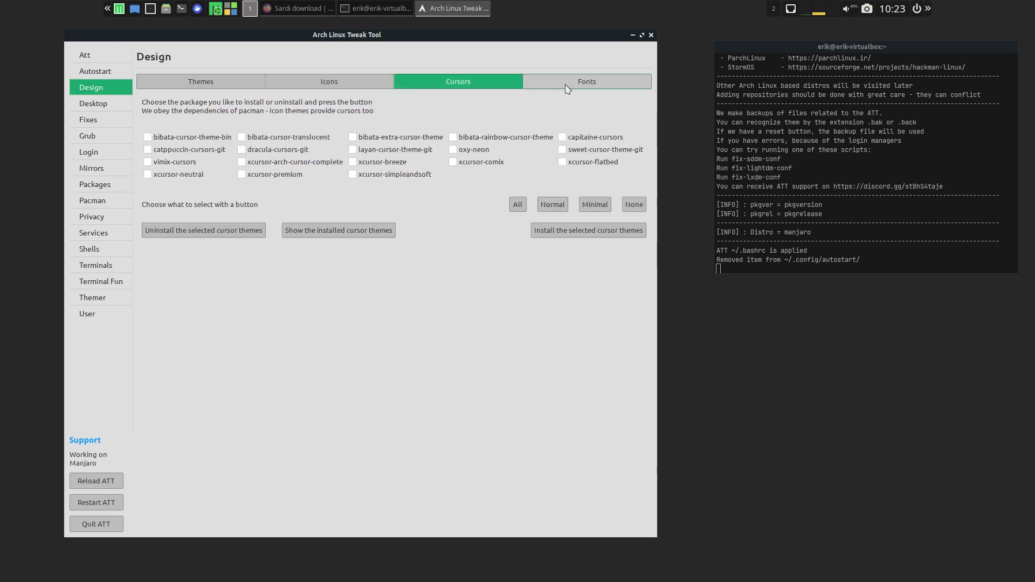
left_click(572, 86)
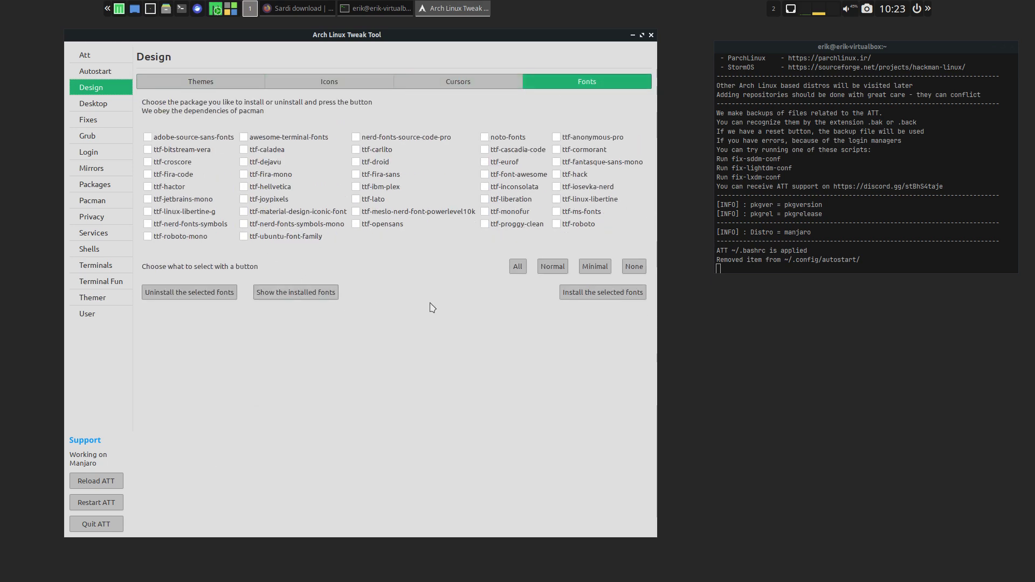
left_click(516, 266)
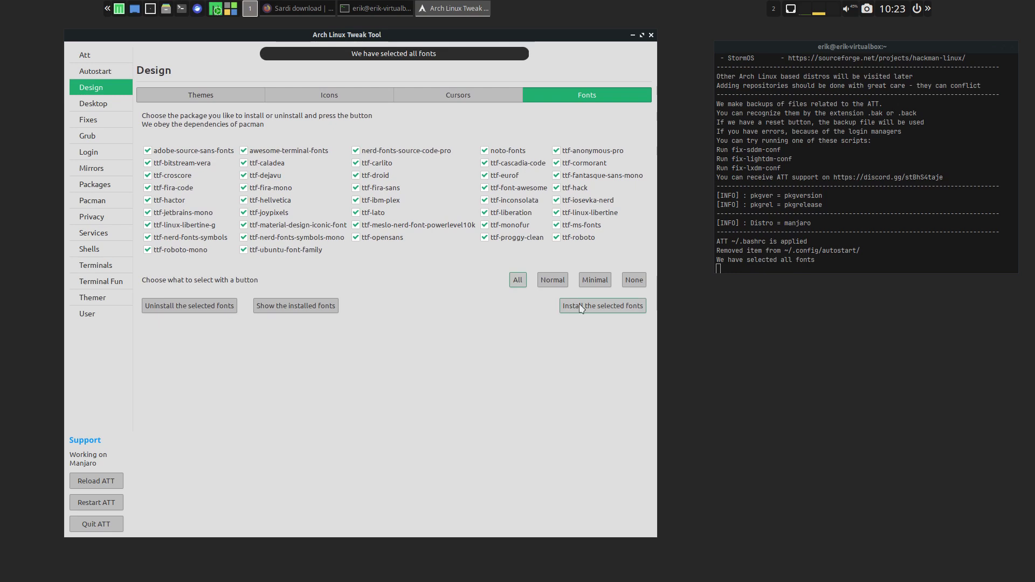
left_click(107, 111)
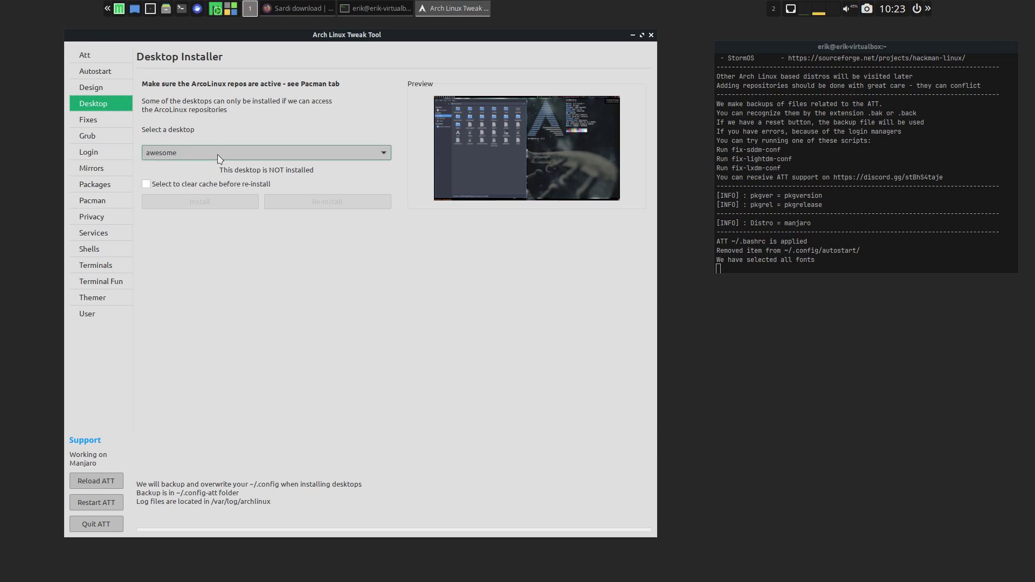
Choose i3 in the Select a desktop list, keeping it selected.
left_click(218, 159)
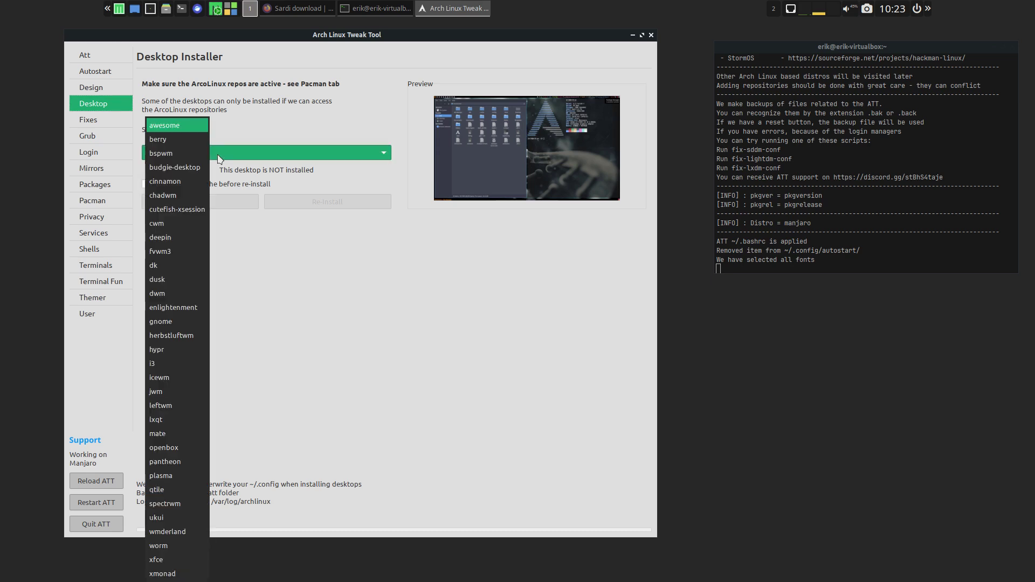
left_click(185, 362)
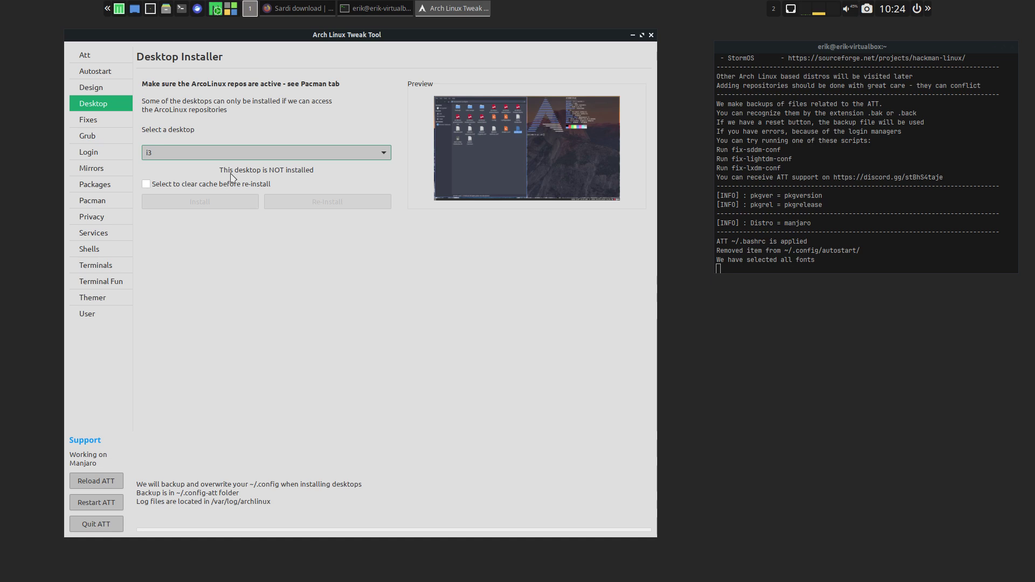
left_click(232, 152)
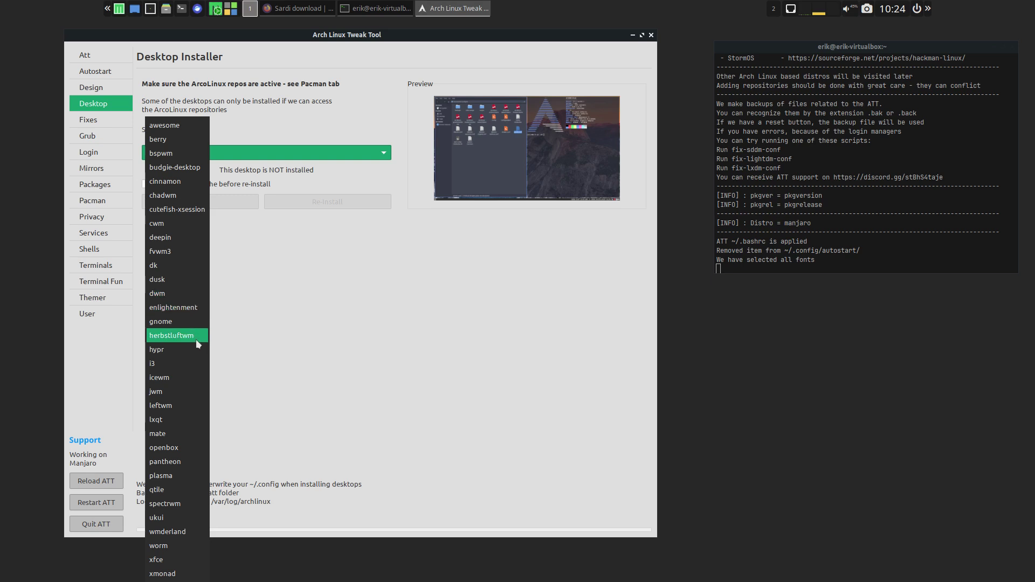
left_click(356, 259)
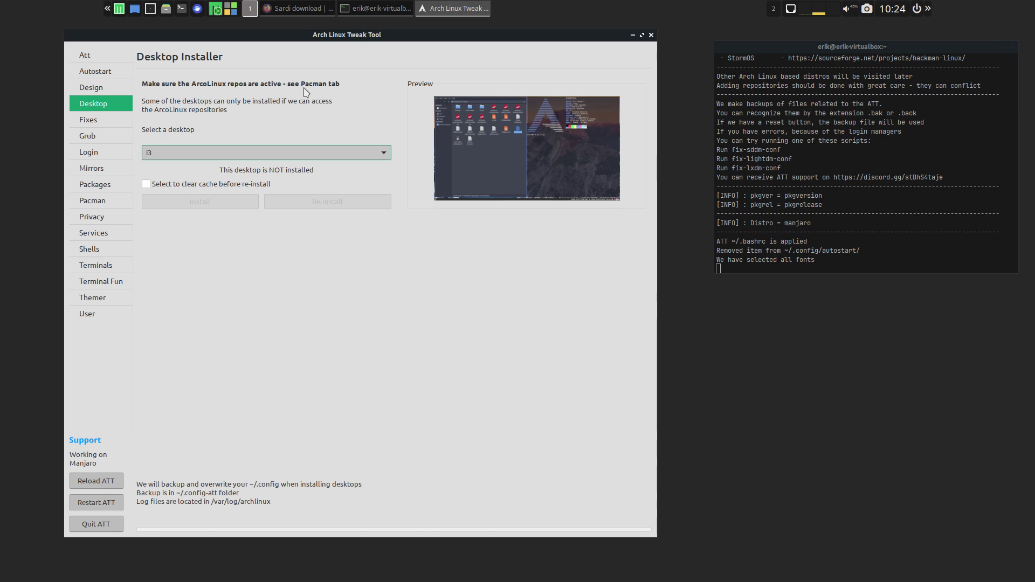
Install the ArcoLinux keys and mirrors from the Pacman page to add the ArcoLinux repos.
left_click(108, 203)
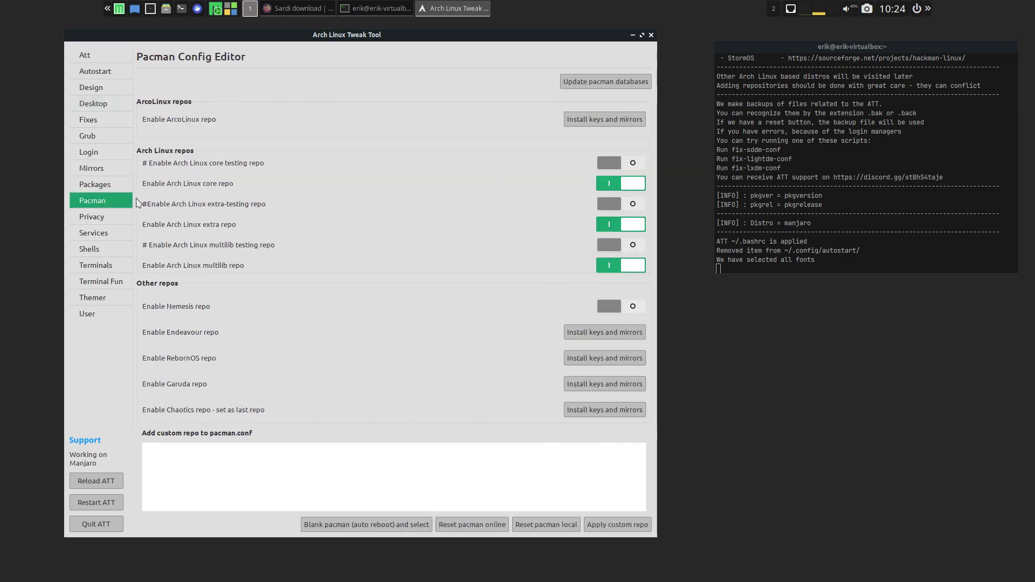
left_click(591, 123)
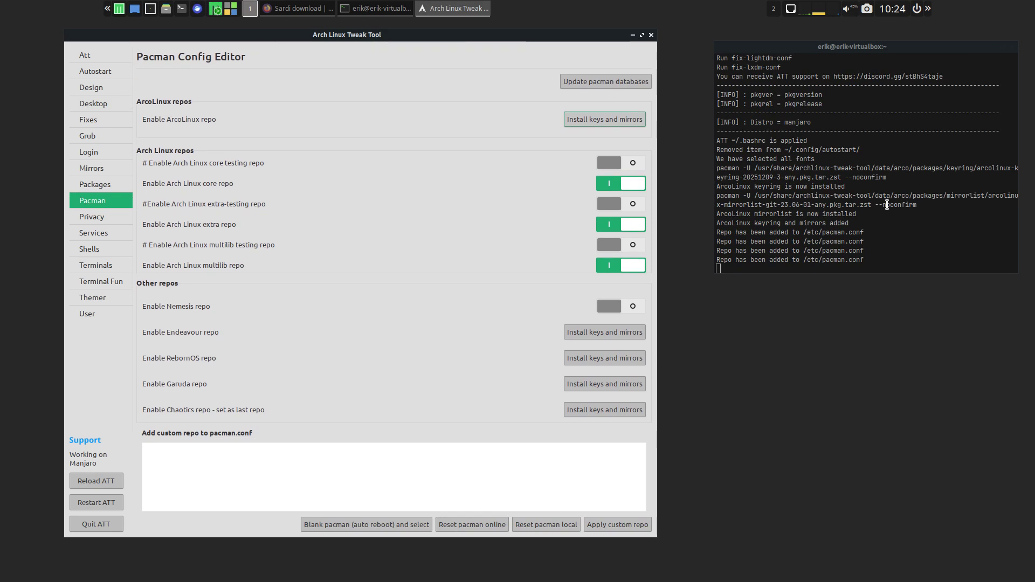
left_click_drag(721, 195, 773, 195)
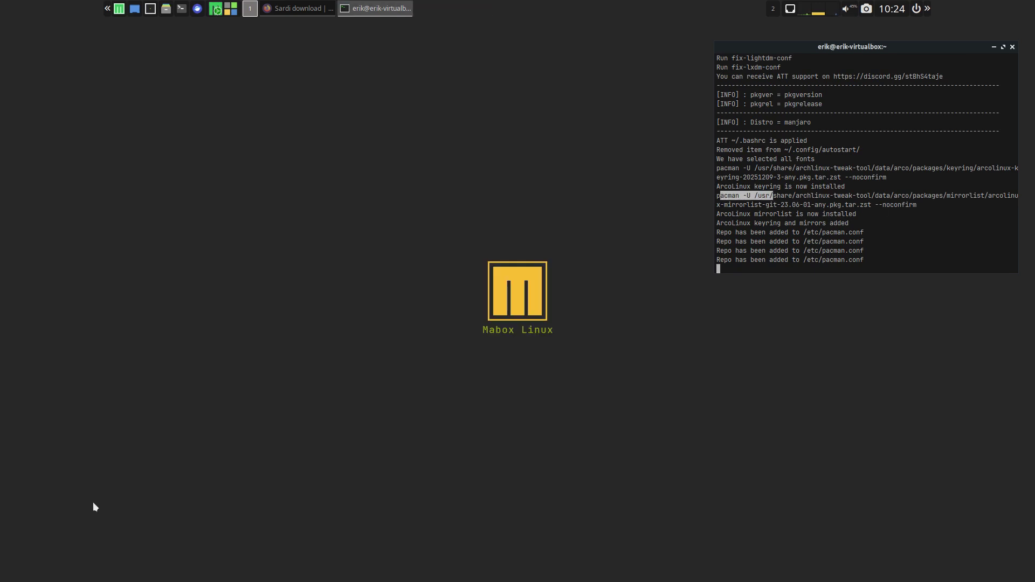
Restart ATT and switch off the ArcoLinux testing repo in the Pacman editor.
left_click(94, 502)
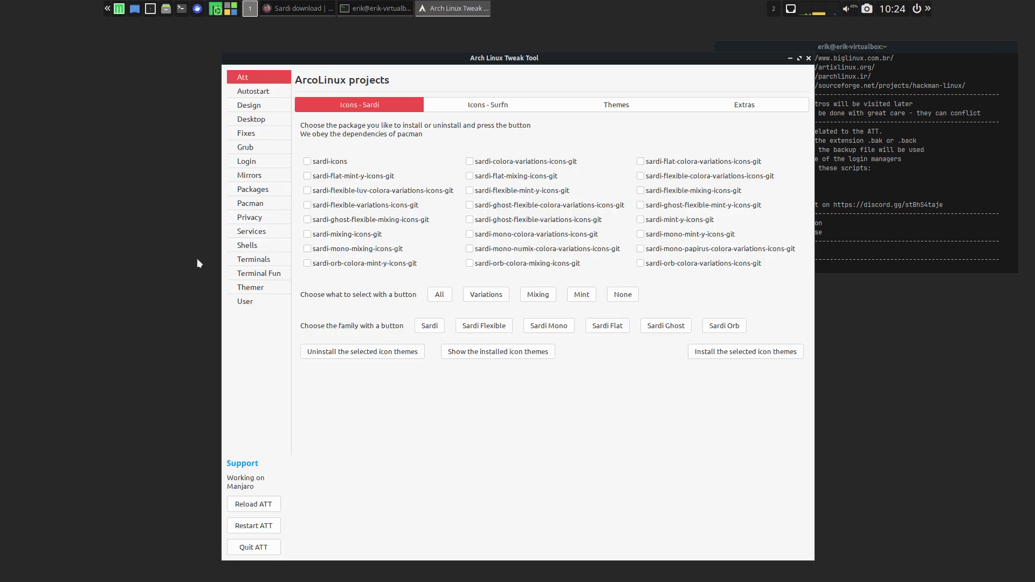
left_click(254, 192)
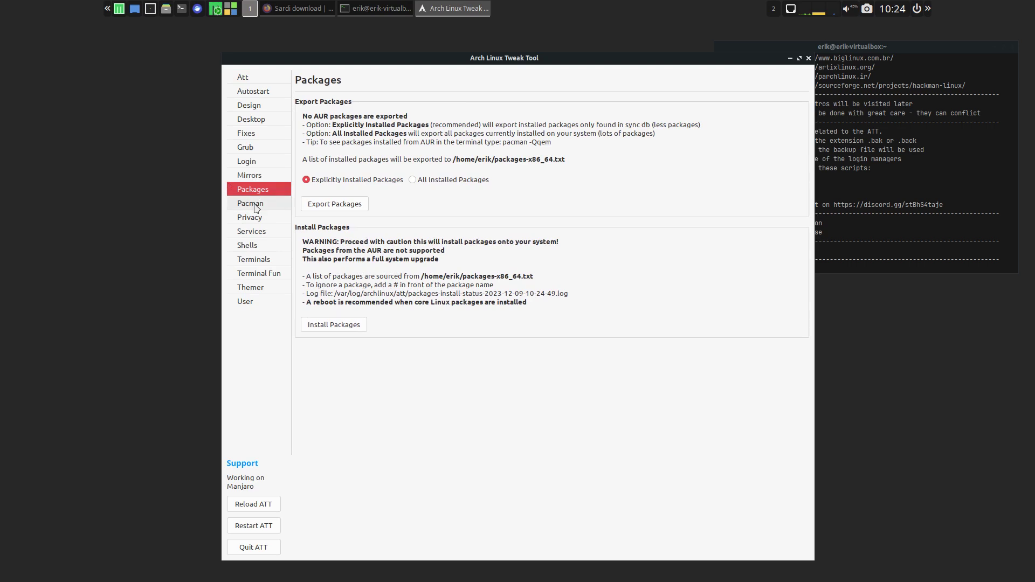
left_click(256, 206)
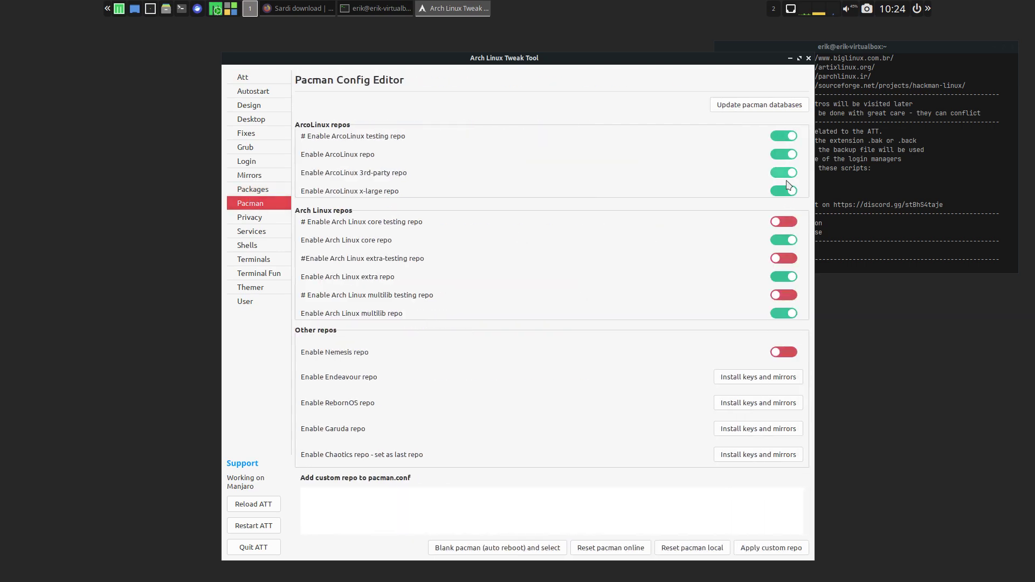
left_click(783, 137)
Return to the Desktop Installer and type 'update' in a new terminal.
left_click(262, 121)
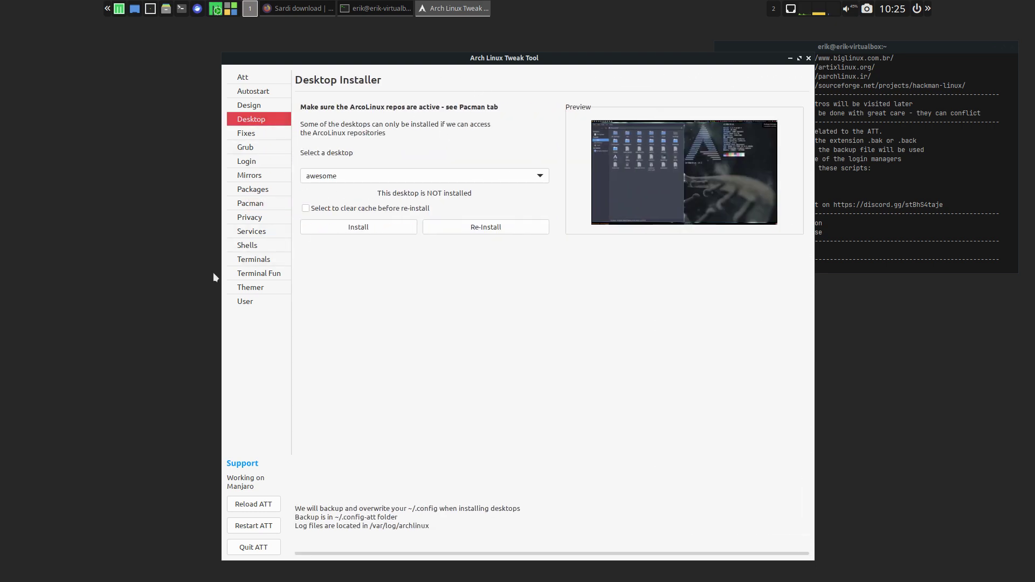
key("ctrl+alt+t")
type("updat")
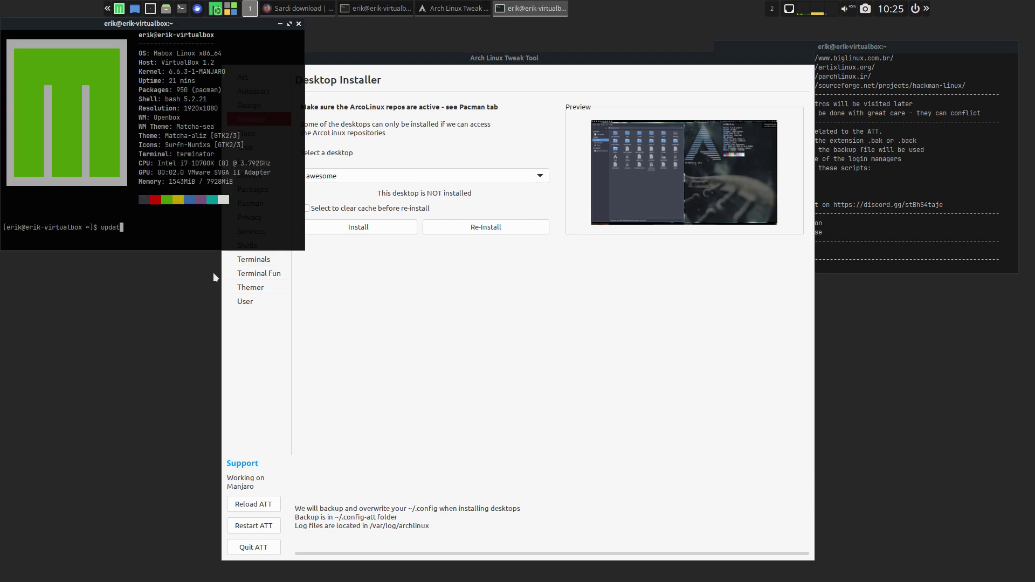
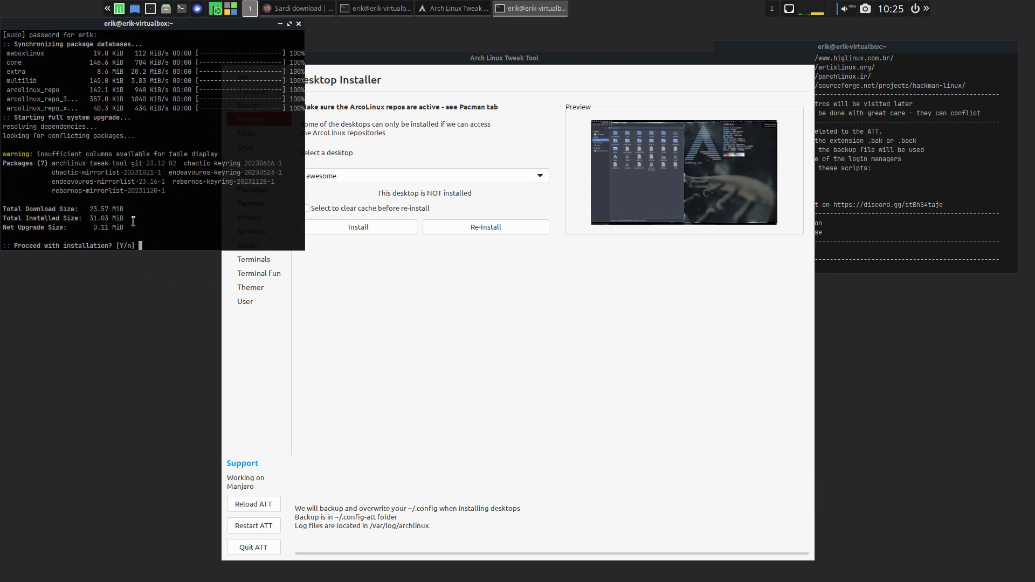
Center and maximize the Terminator window and enlarge its font two steps.
left_click_drag(188, 26, 541, 257)
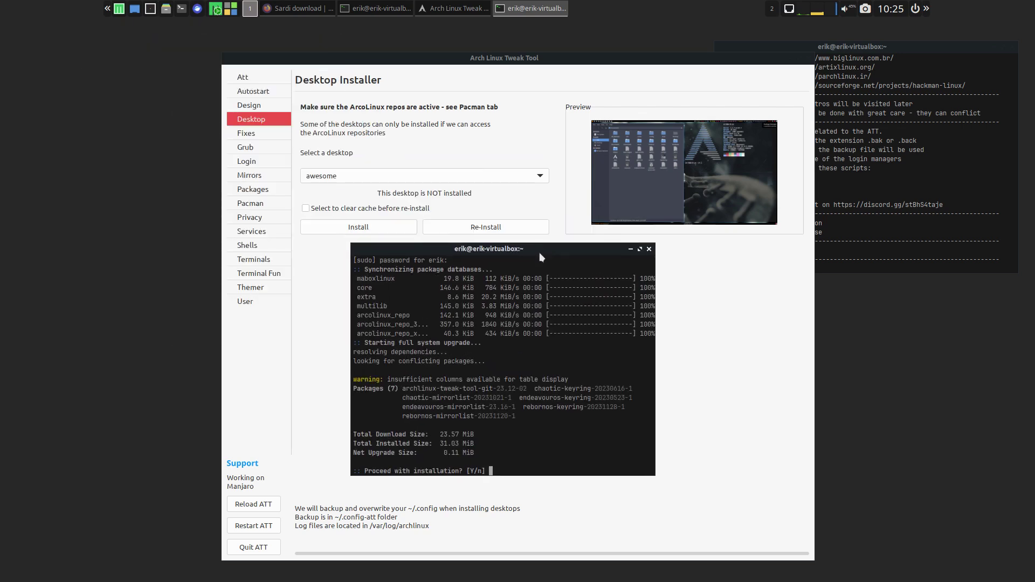
type("==")
key("ctrl+plus")
key("ctrl+plus")
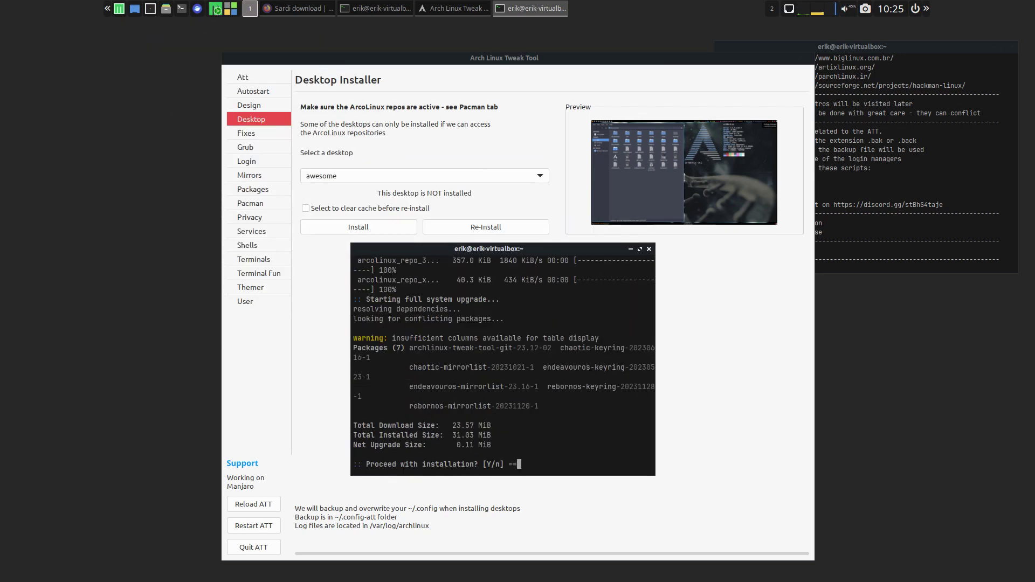
key("ctrl+plus")
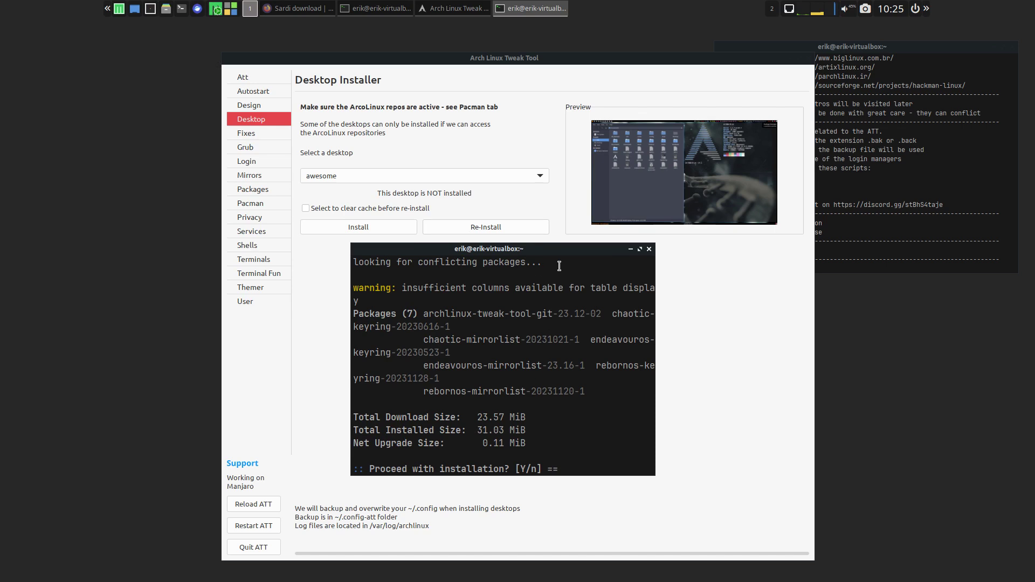
left_click(640, 248)
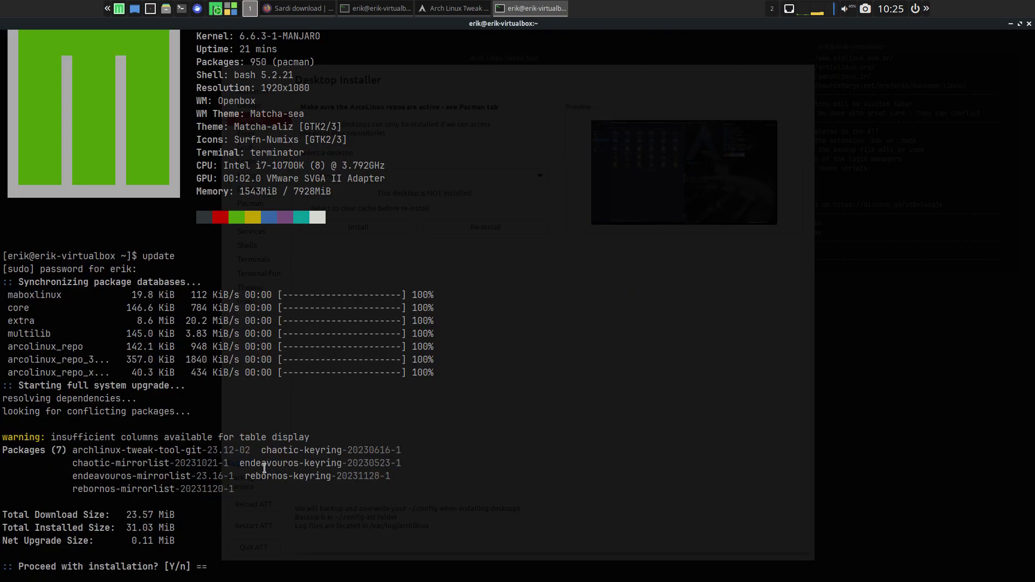
Confirm the upgrade with y so all seven packages, including archlinux-tweak-tool-git 23.12-02, install.
left_click_drag(73, 450, 251, 448)
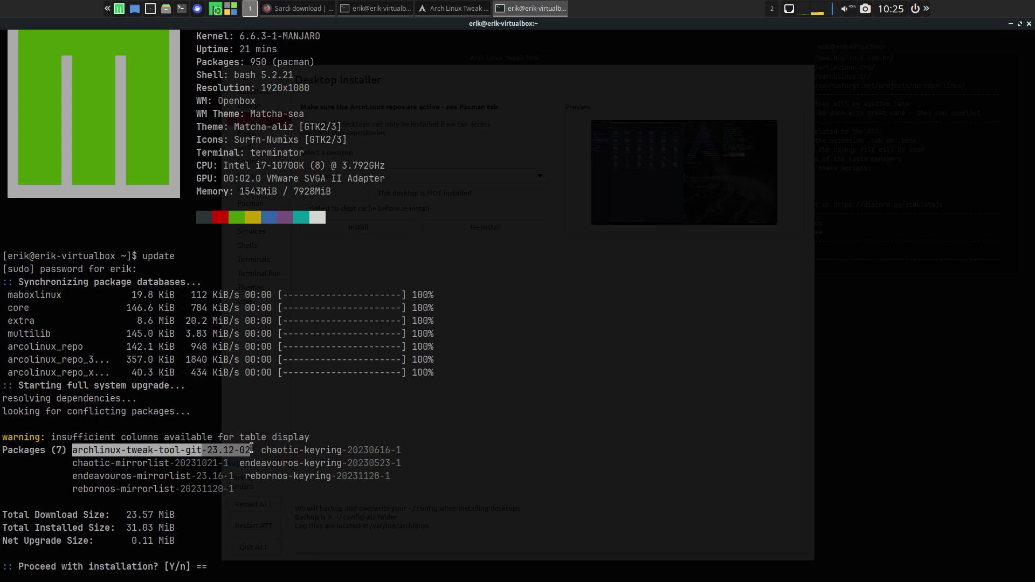
double_click(290, 448)
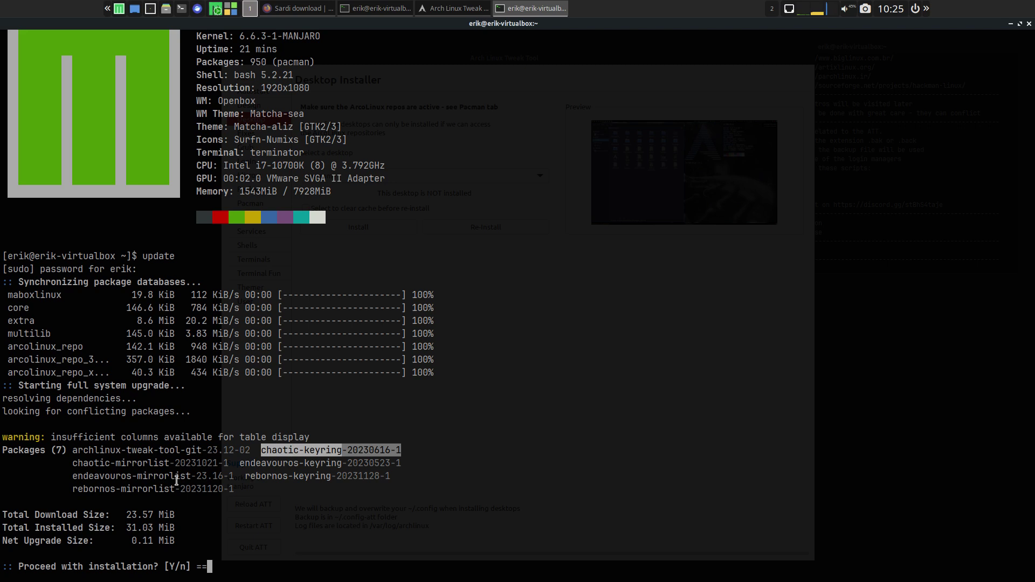
key("BackSpace")
key("BackSpace")
type("y")
key("Return")
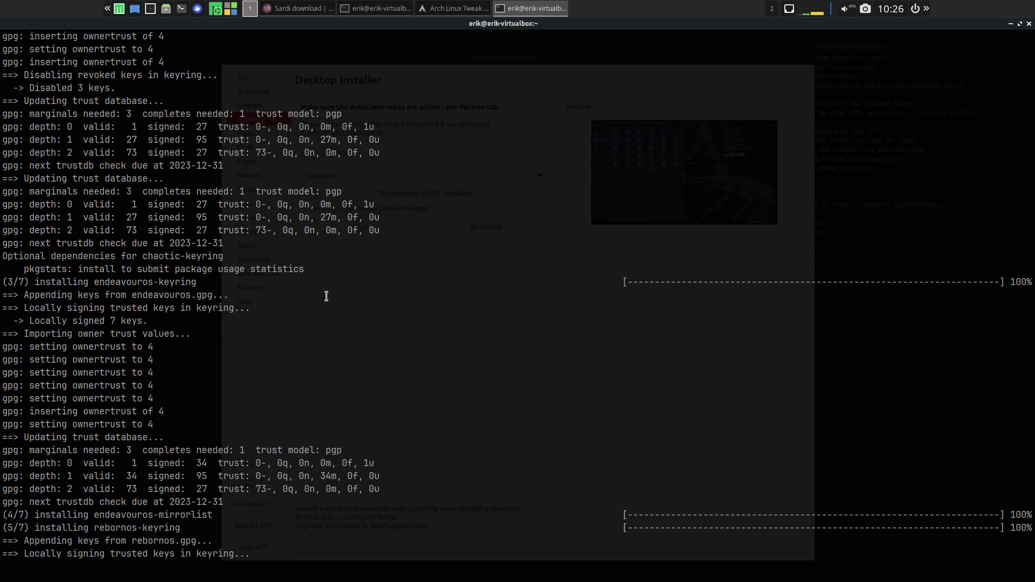
left_click_drag(541, 25, 197, 243)
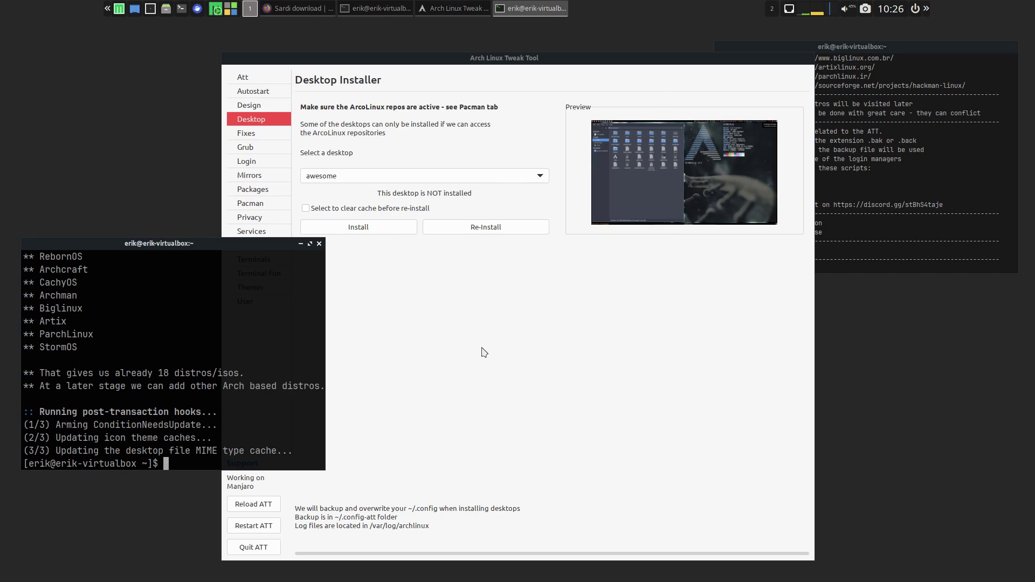
Choose i3 in the Select a desktop list, install it, then quit the tweak tool.
left_click(319, 243)
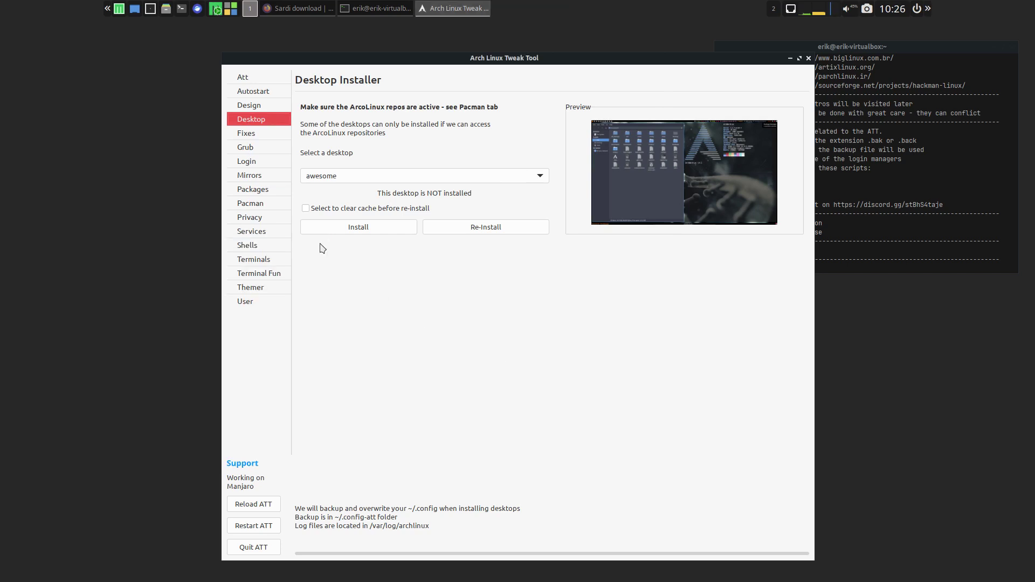
left_click(387, 178)
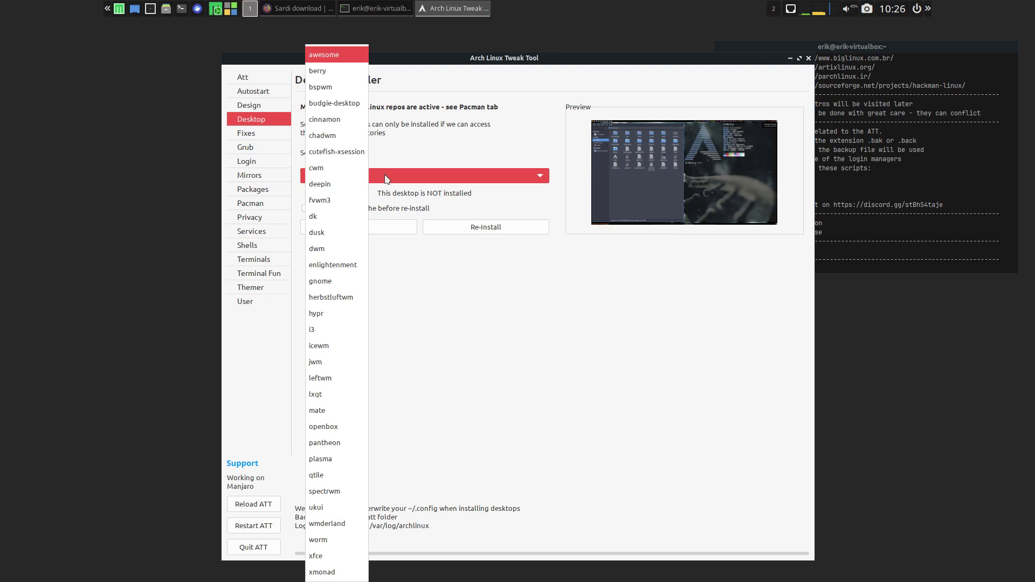
left_click(346, 328)
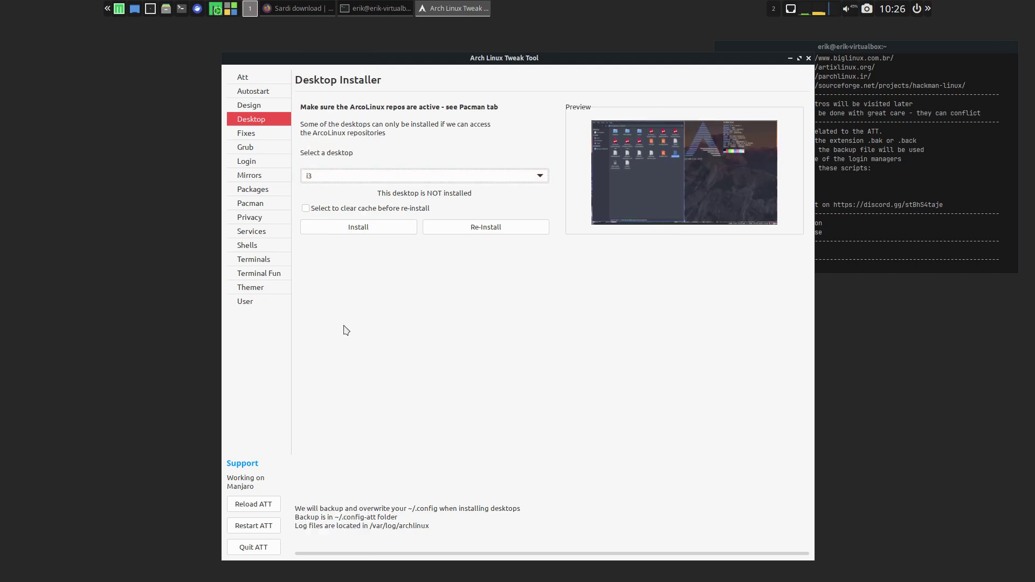
left_click(359, 227)
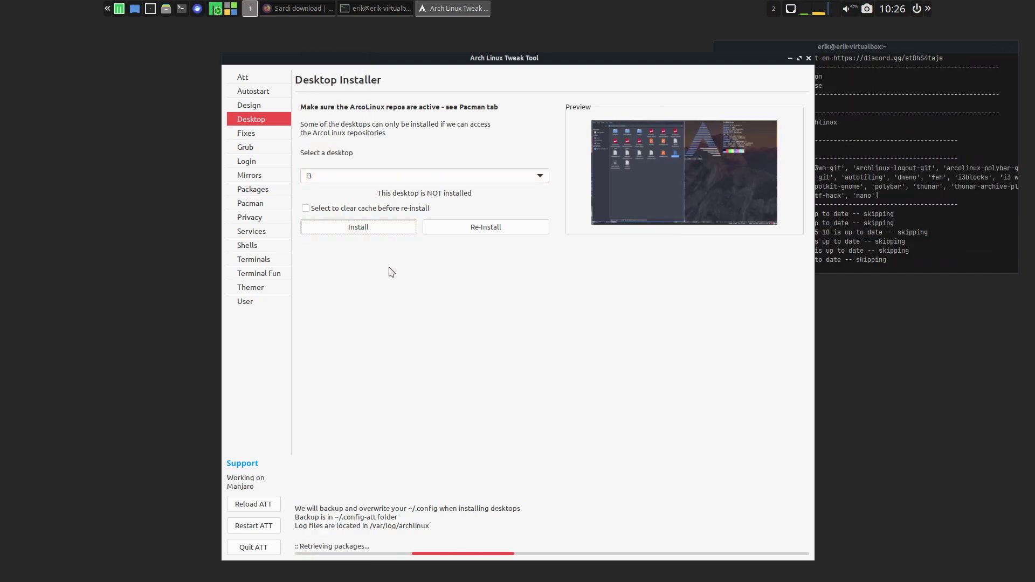
left_click_drag(536, 58, 354, 45)
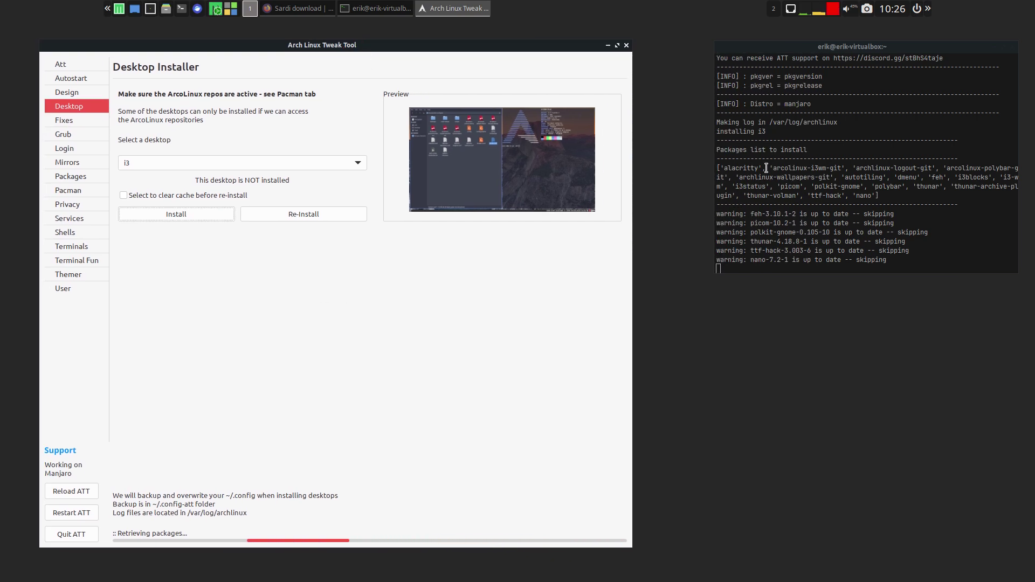
left_click_drag(898, 124, 717, 94)
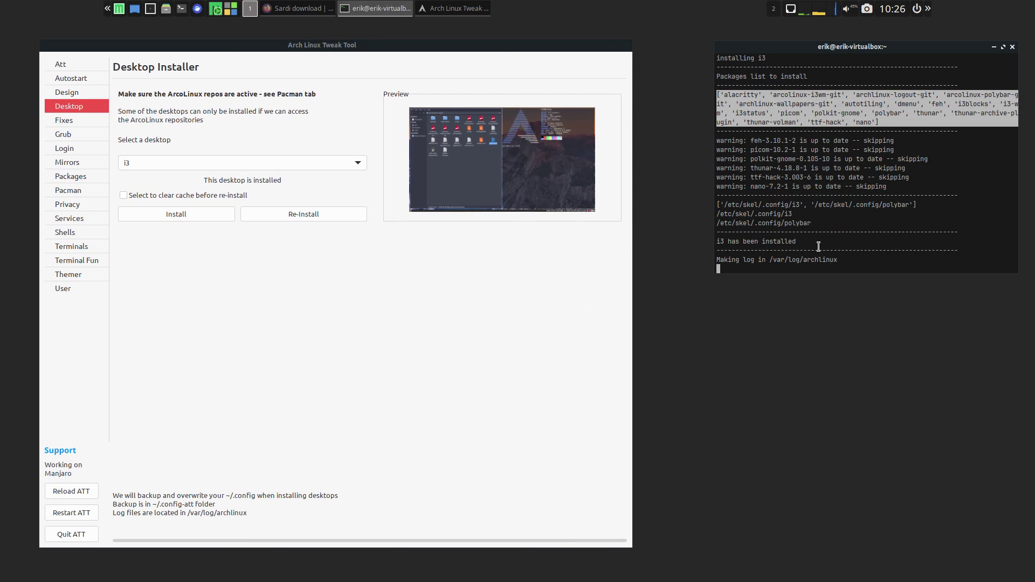
left_click(81, 534)
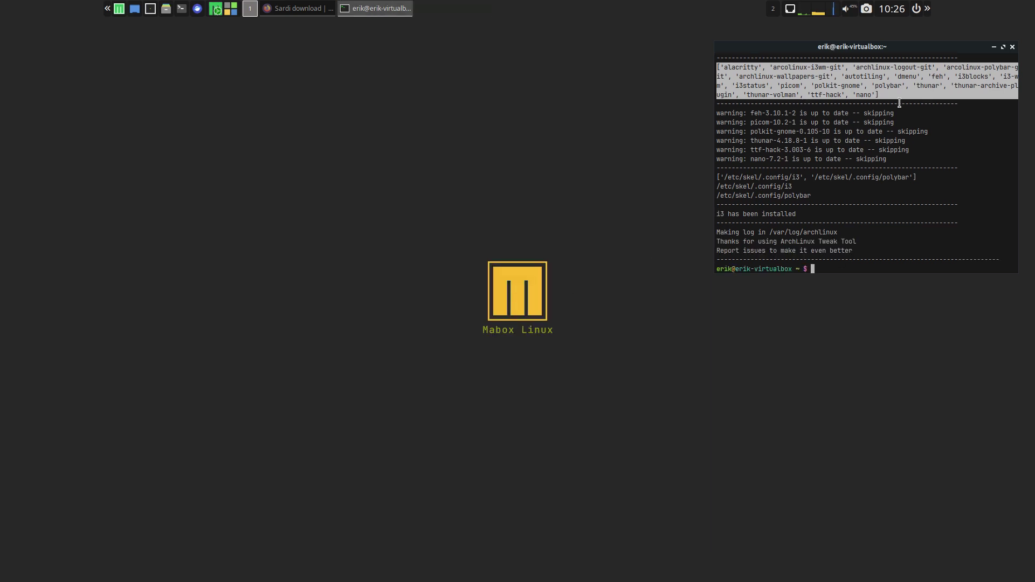
Log out of Openbox and log back in with the i3 session selected at the greeter.
left_click(1012, 47)
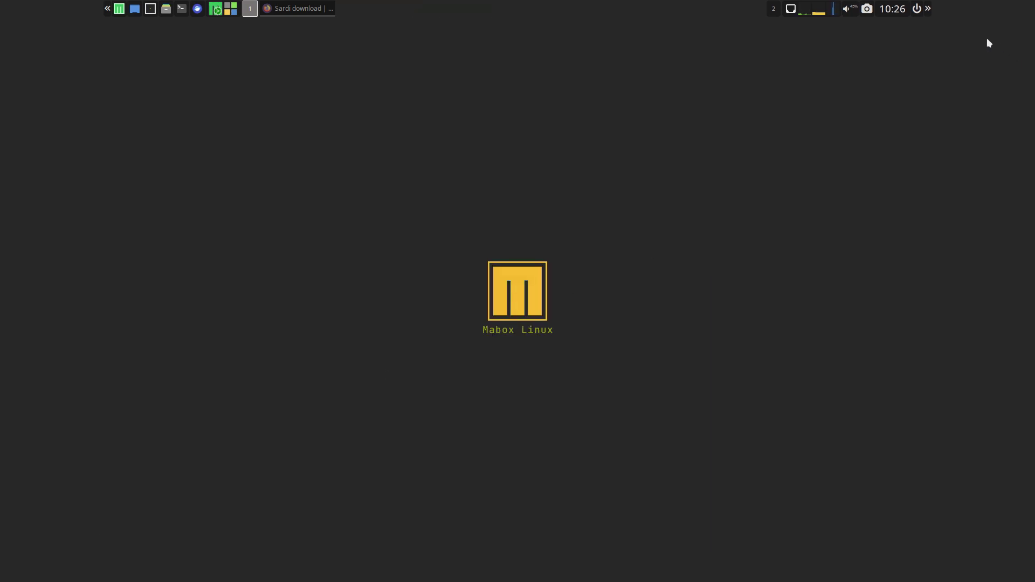
left_click(916, 8)
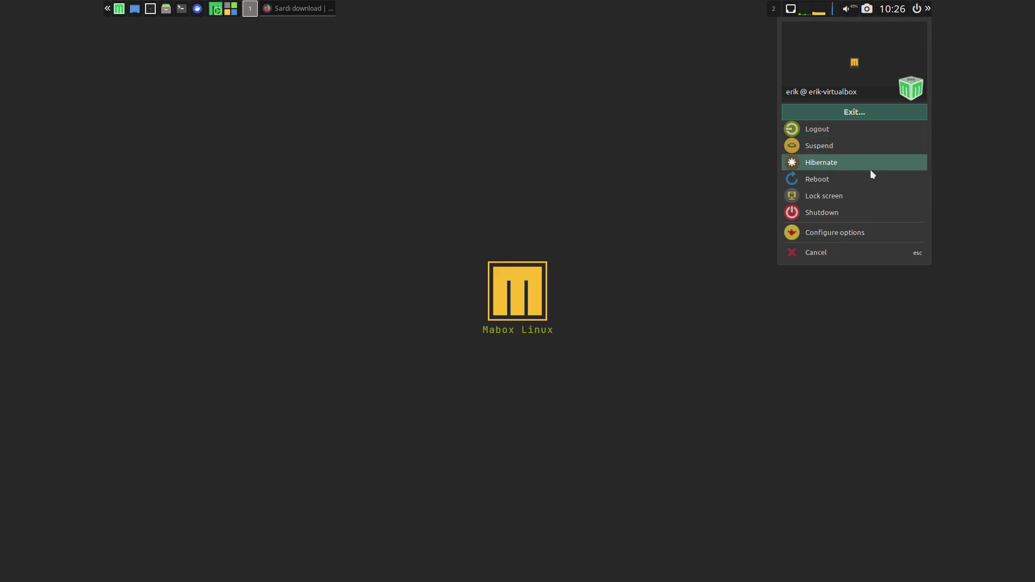
left_click(850, 137)
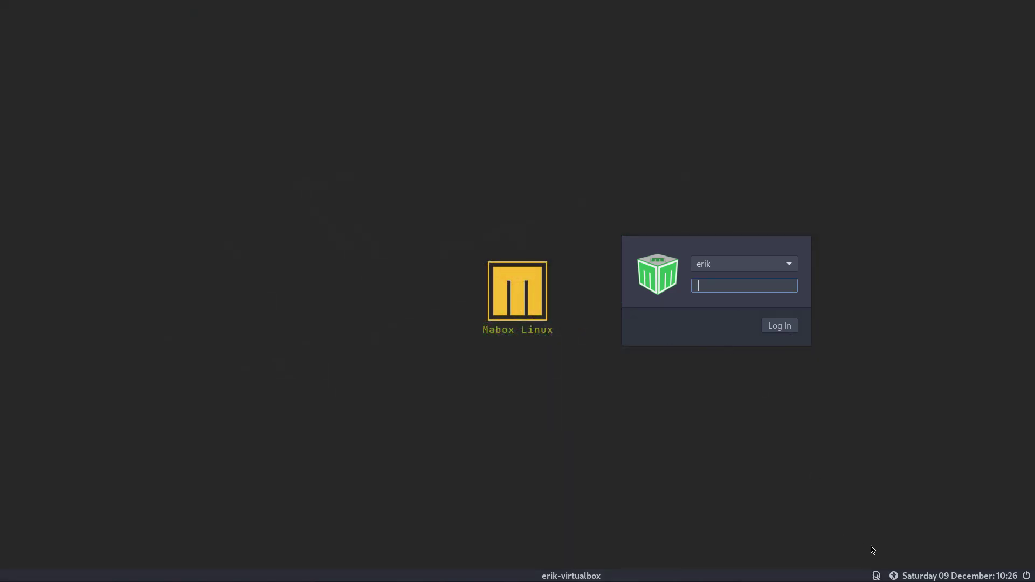
left_click(876, 576)
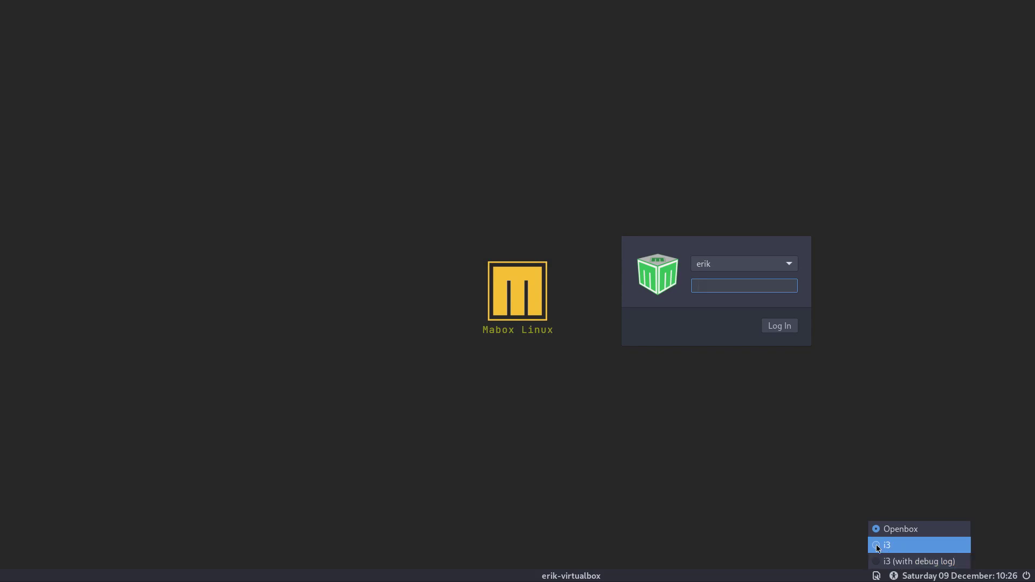
left_click(885, 545)
key("Return")
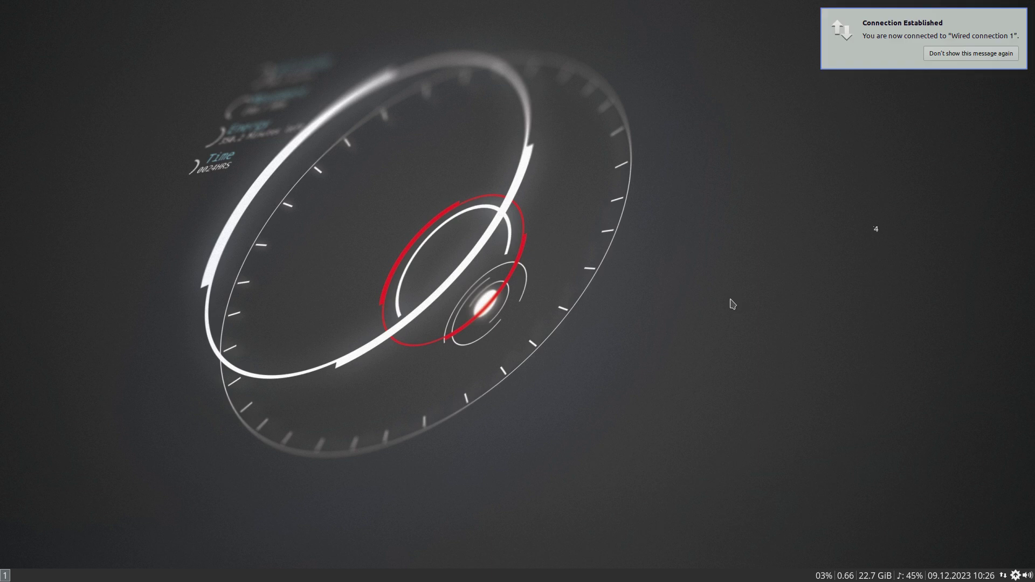
Dismiss the connection notice, launch Firefox from the launcher, then close it.
left_click(1011, 55)
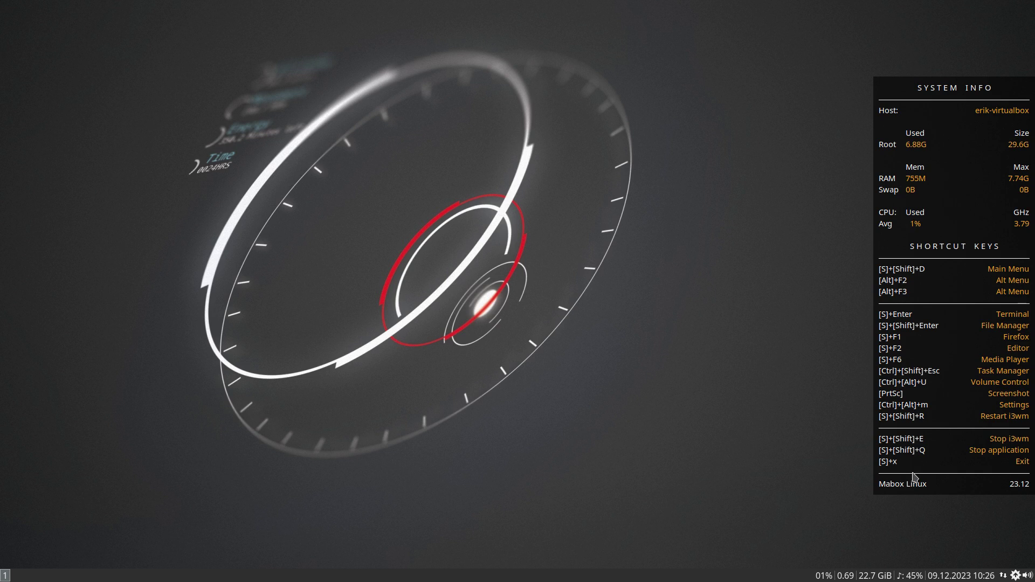
key("super+d")
type("firefox")
key("Return")
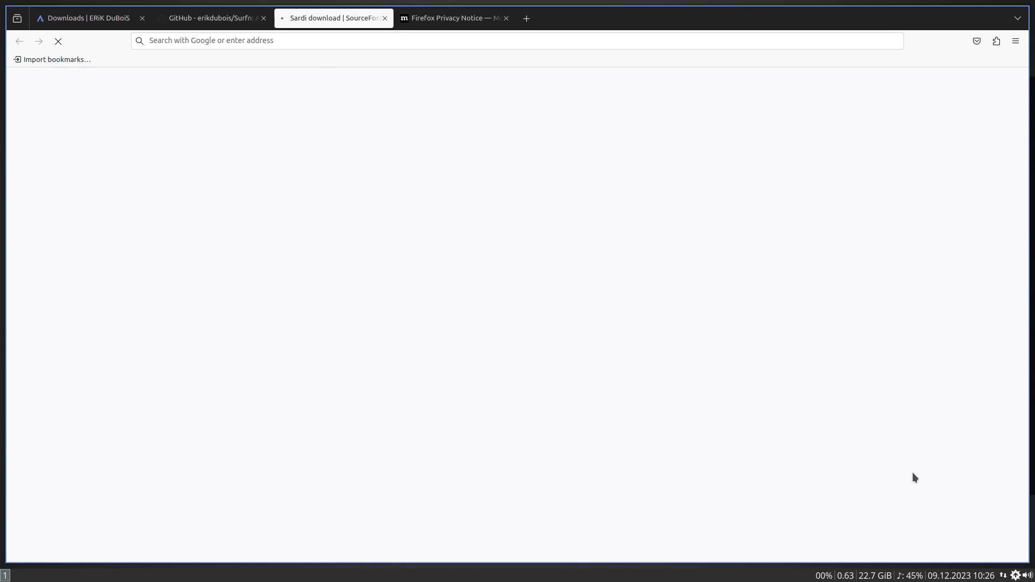
key("super+shift+q")
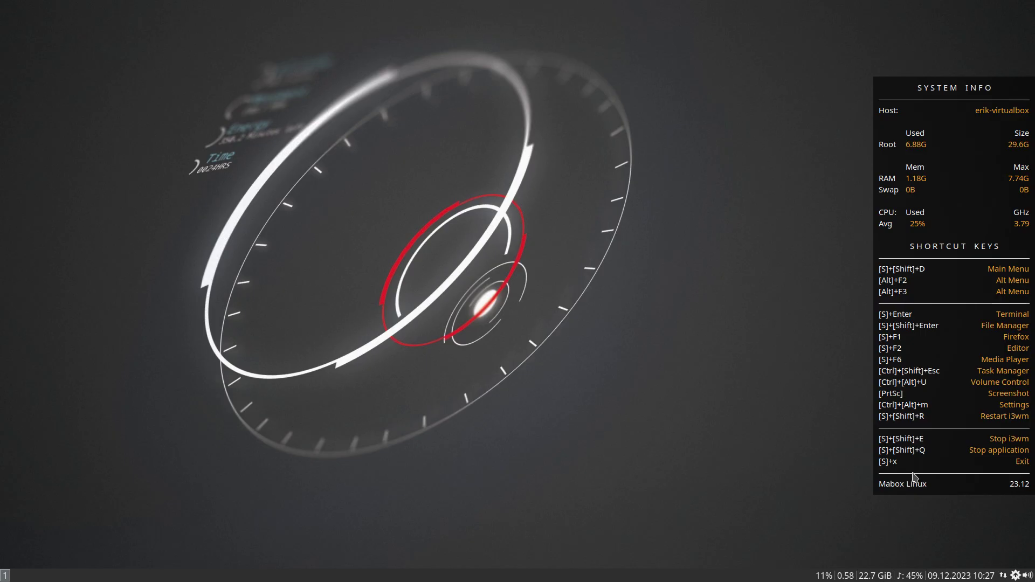
Open two tiled terminals and the file manager, then close them all.
key("super+Return")
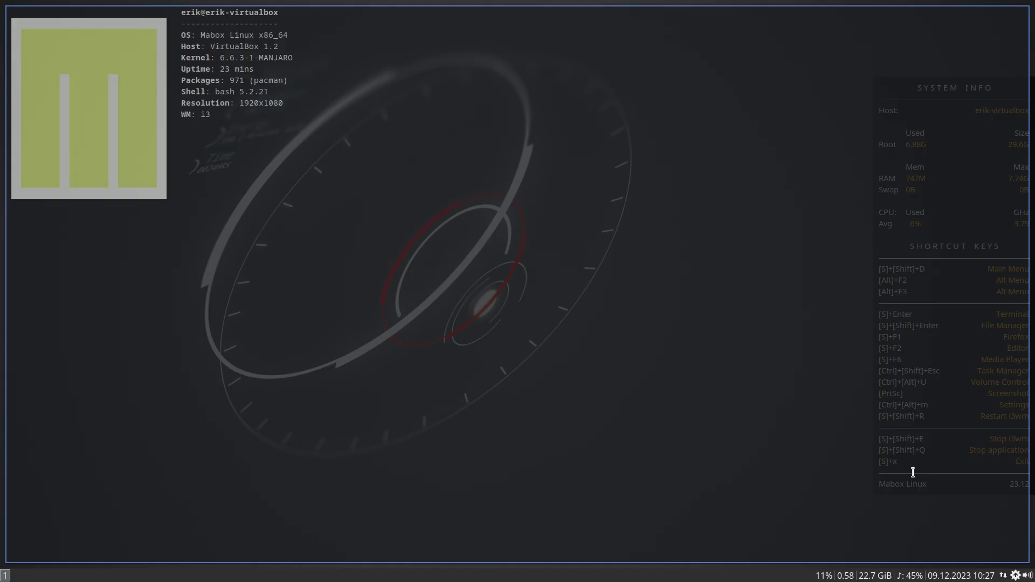
key("super+Return")
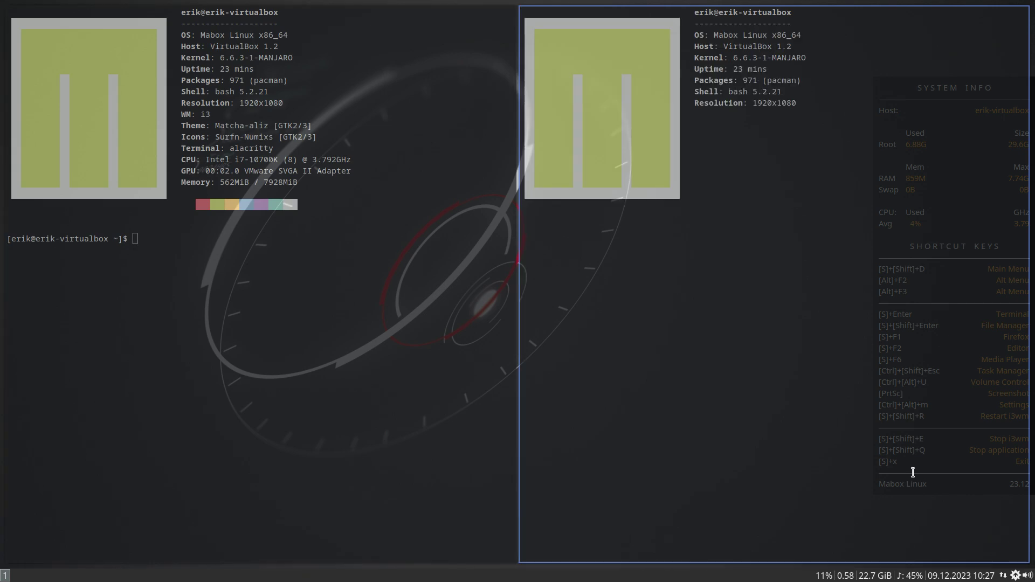
key("super+shift+Return")
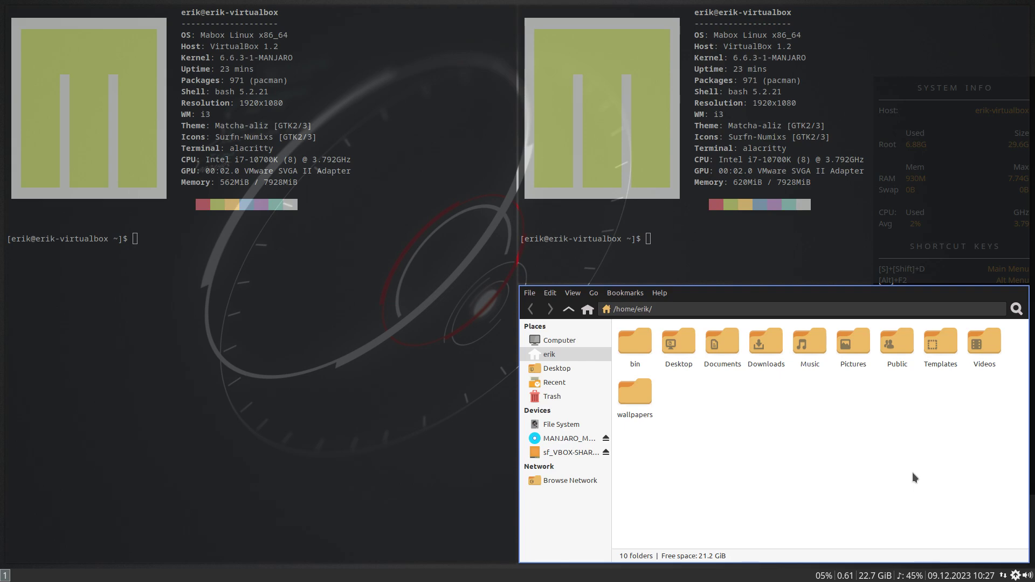
key("super+shift+q")
key("super+shift+q")
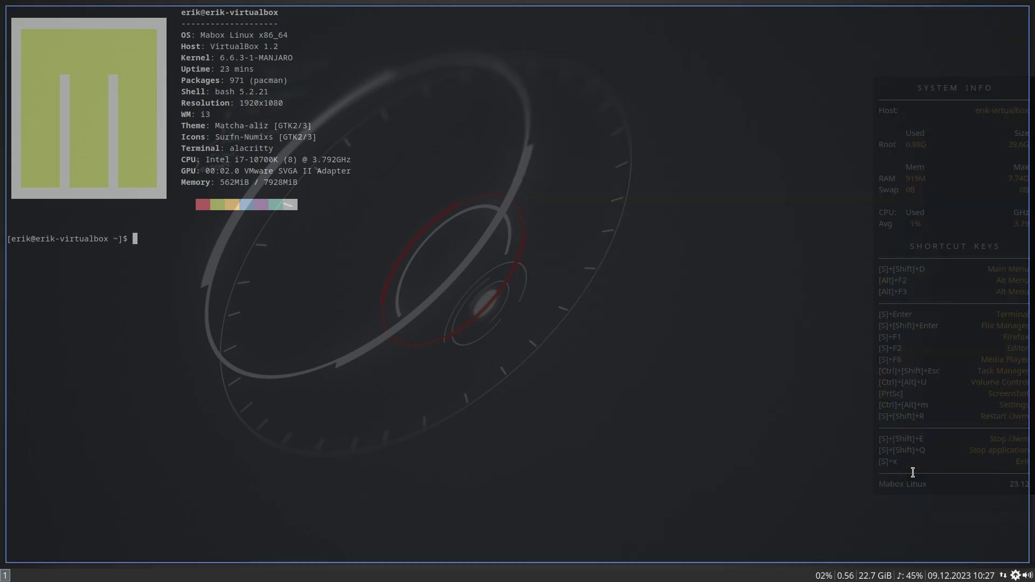
key("super+shift+q")
Cancel the exit overlay and open an Alacritty terminal showing the system summary.
key("super+x")
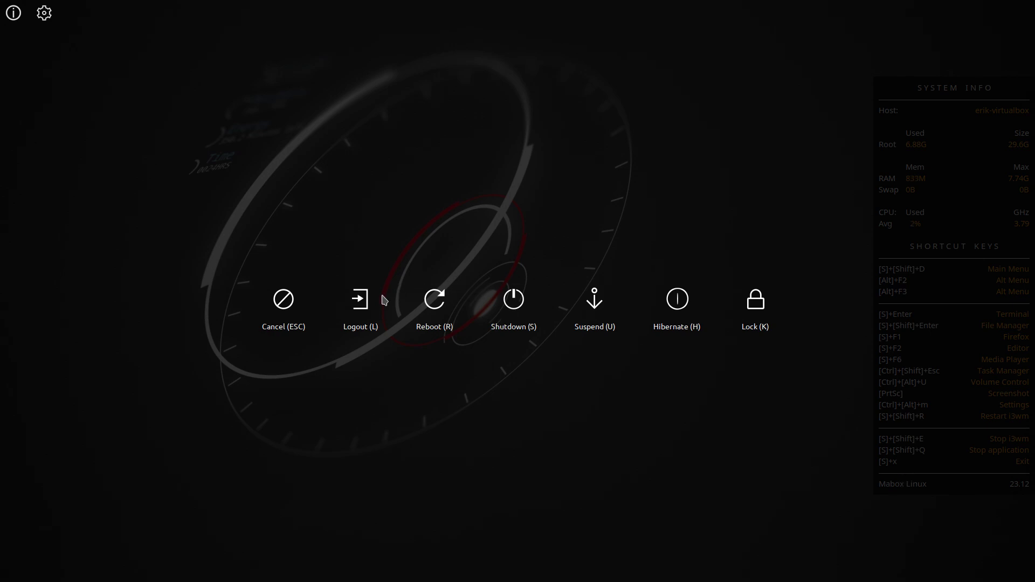
key("Escape")
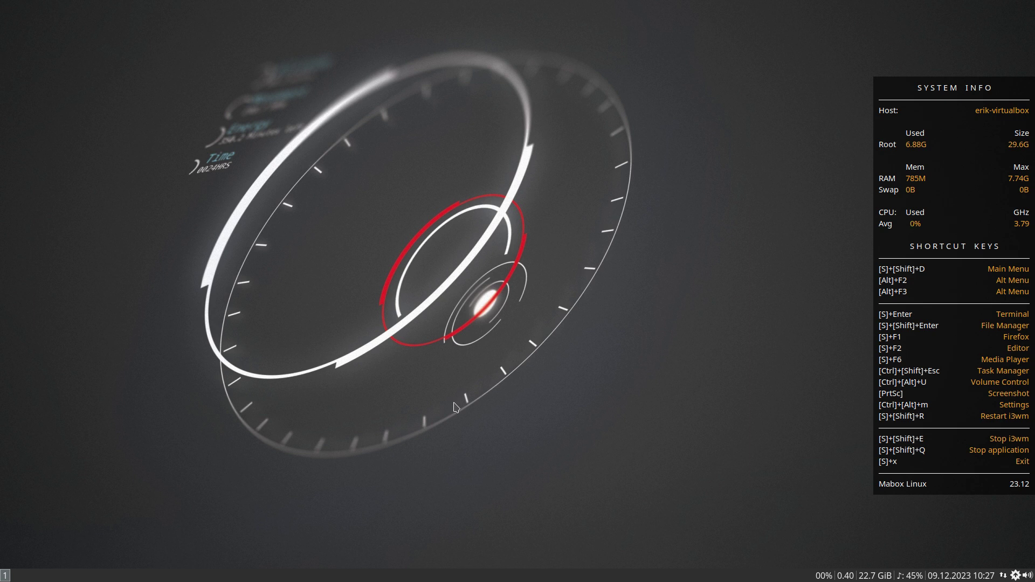
key("super+Return")
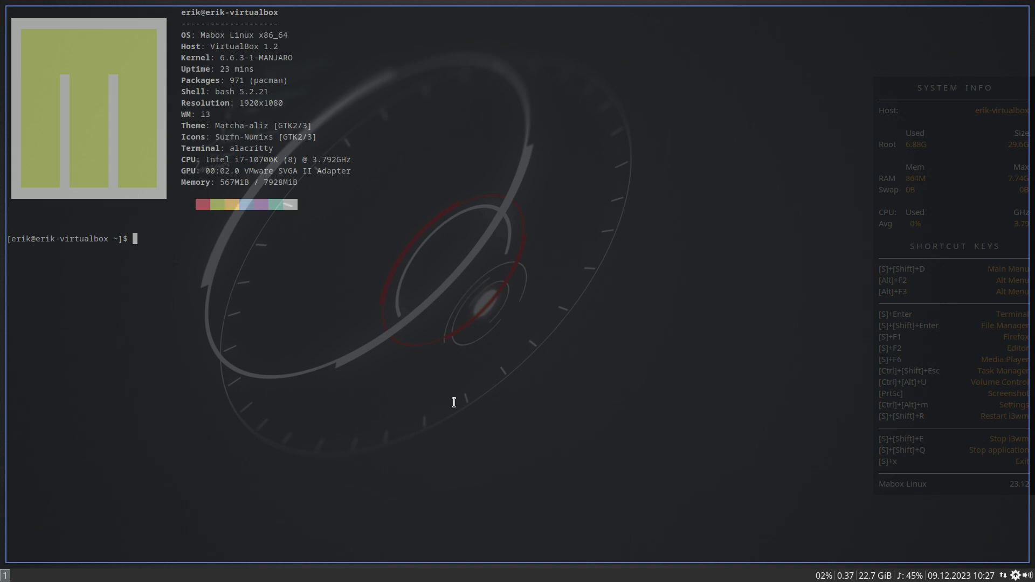
Run xd to list session files, then launch att and authenticate.
type("xd")
key("Return")
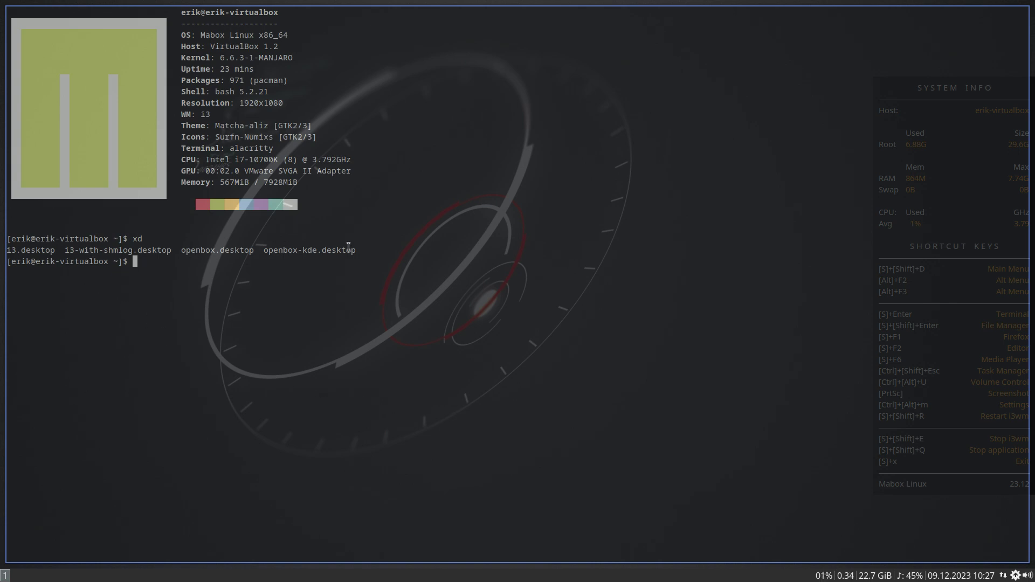
type("att")
key("Return")
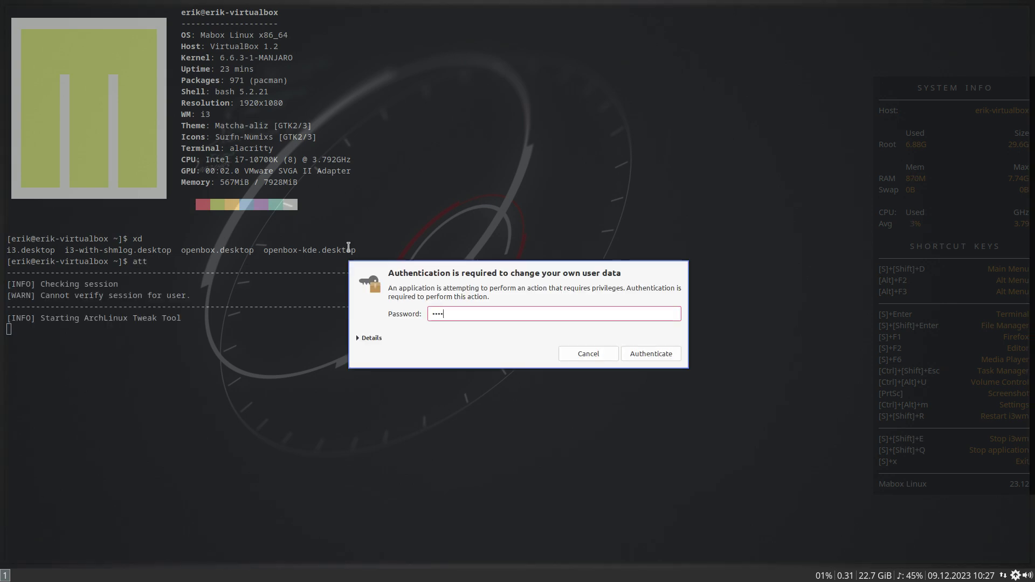
key("Return")
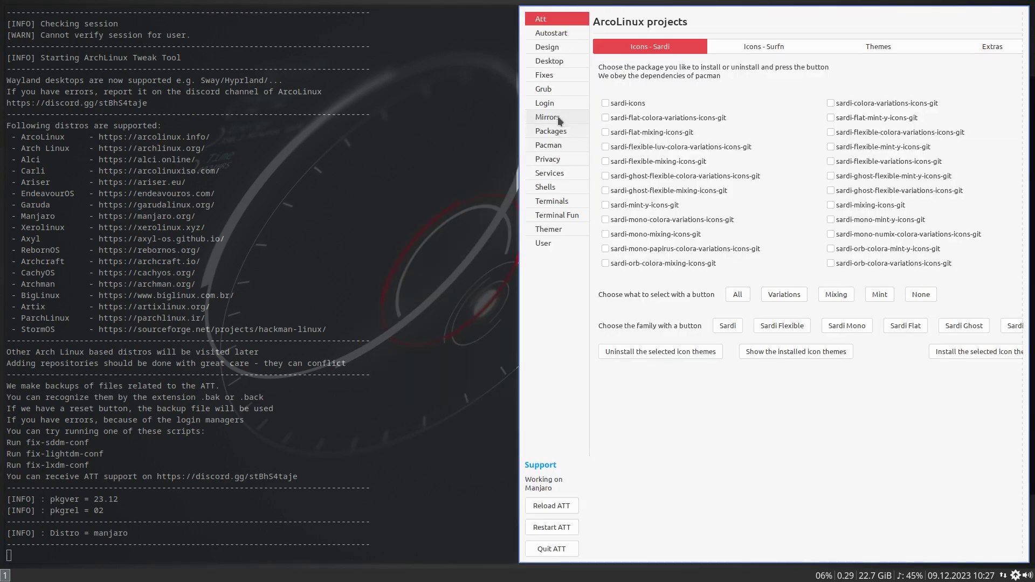
Install the awesome desktop from the Desktop installer page and quit the tool.
left_click(564, 145)
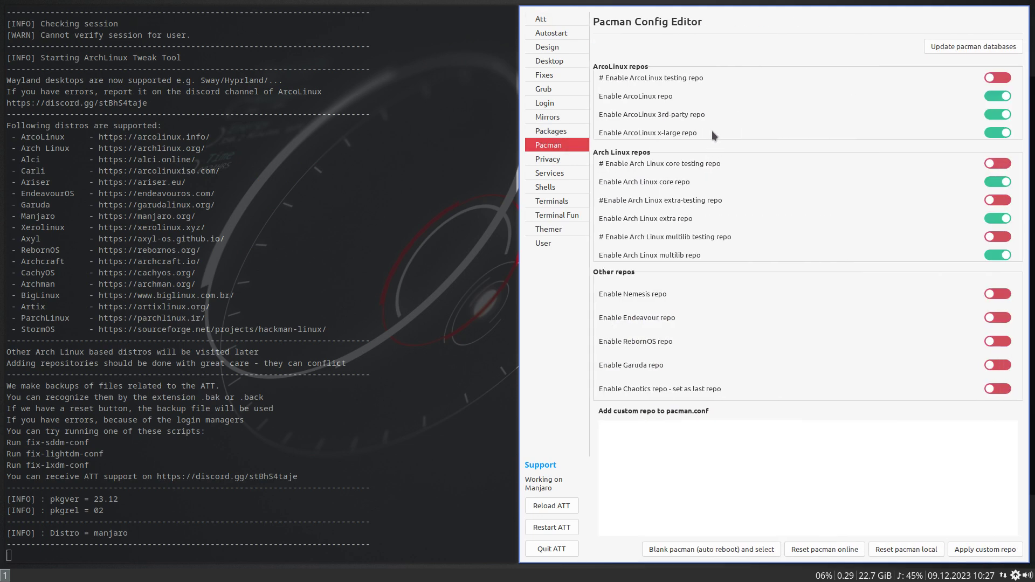
left_click(558, 58)
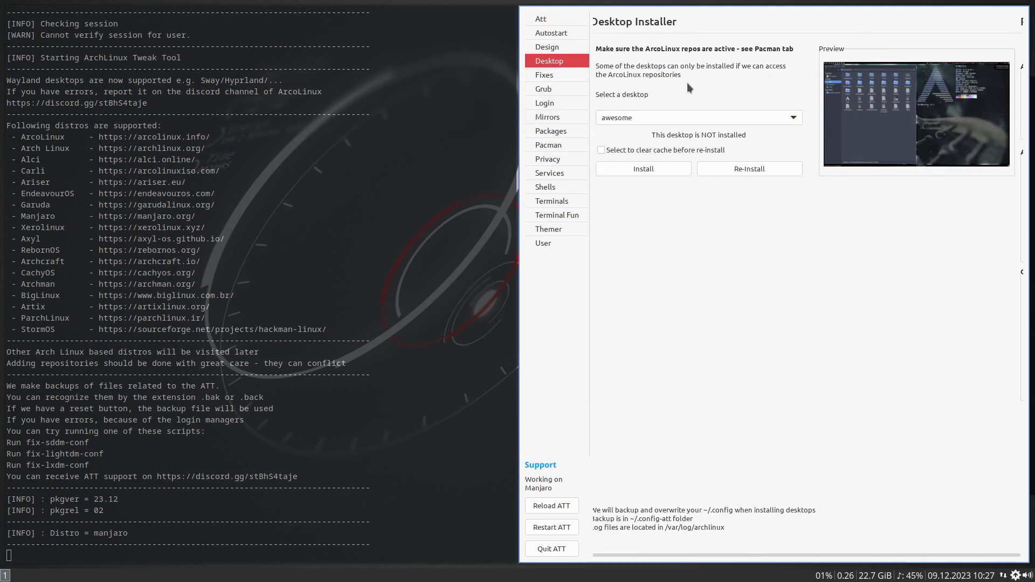
left_click(656, 167)
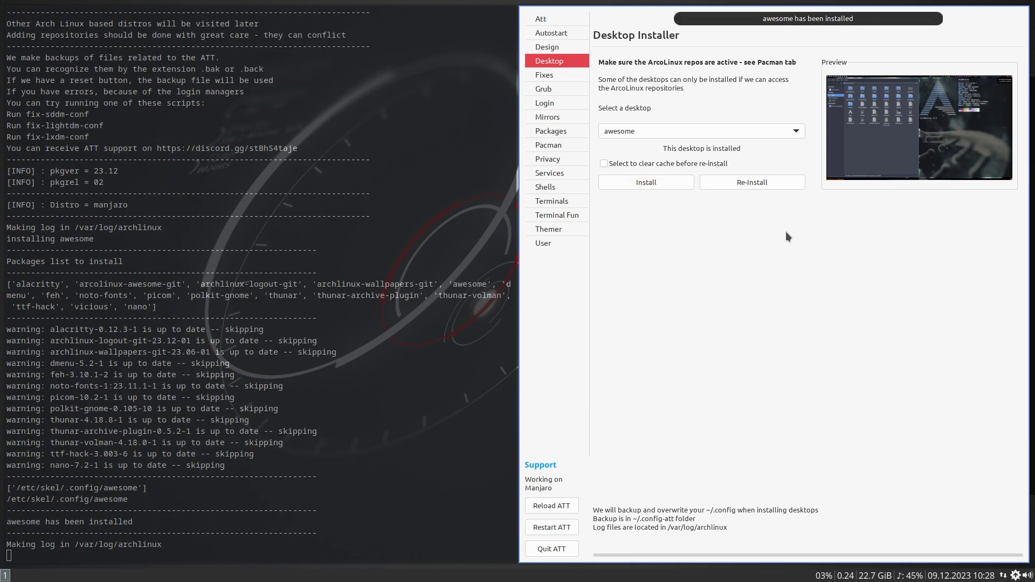
left_click(551, 548)
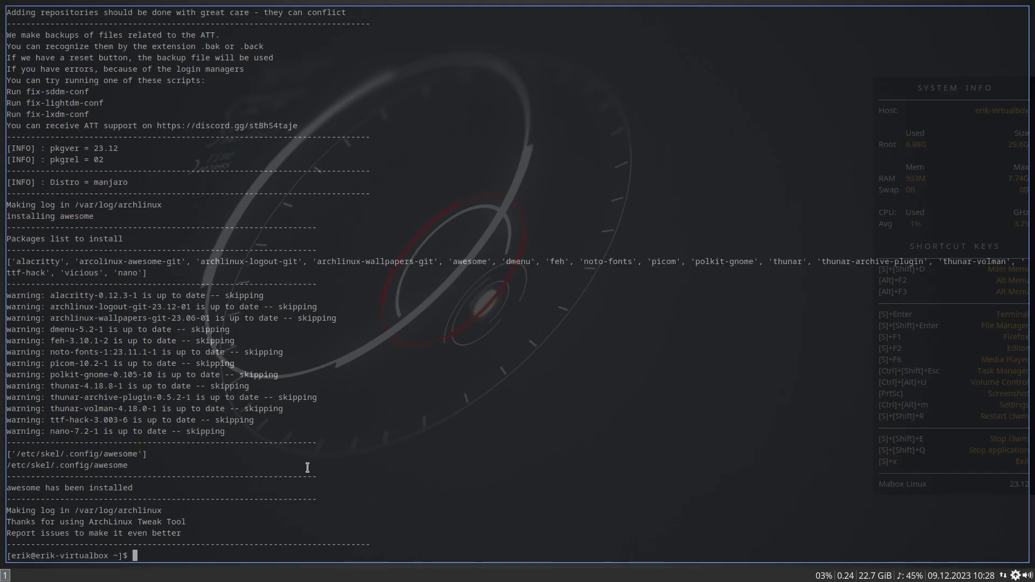
Log out of i3 and log in with the awesome session selected.
key("super+x")
key("l")
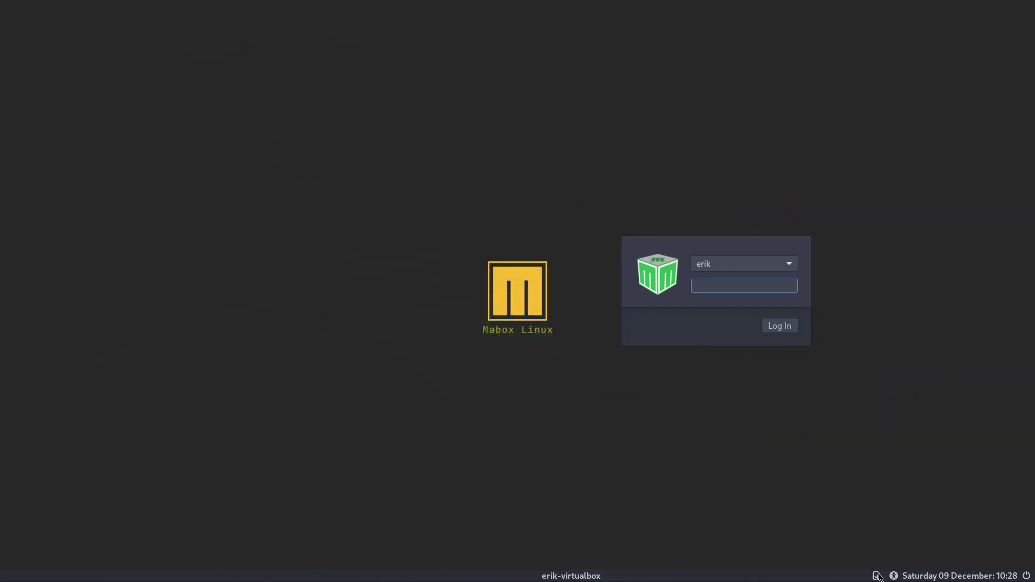
left_click(878, 575)
left_click(886, 531)
key("Return")
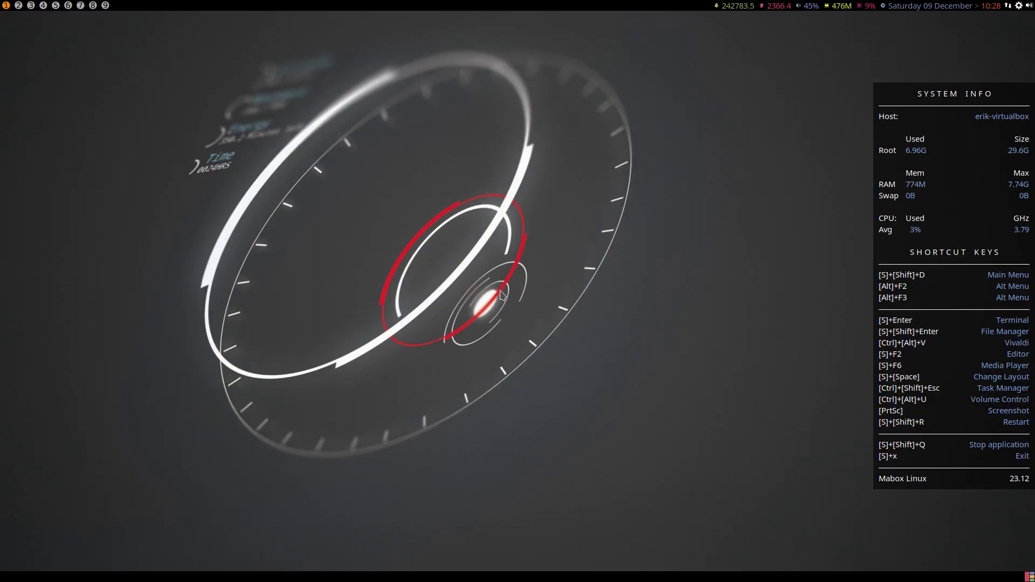
Open tiled terminals with Super+Enter, then close them all.
key("super+Return")
key("super+Return")
key("super+Return")
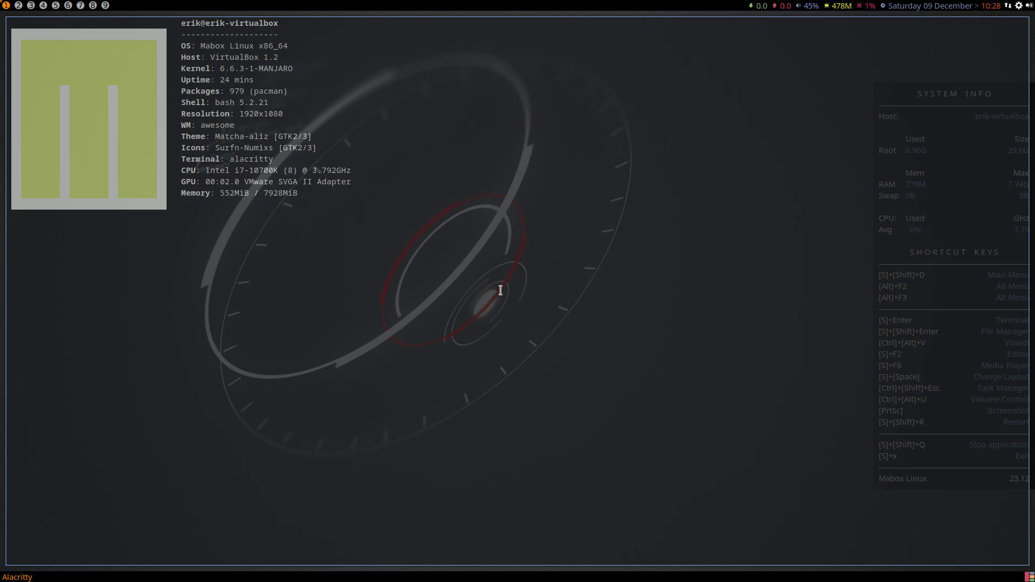
key("super+Return")
key("super+shift+q")
key("super+shift+q")
key("super+shift+q")
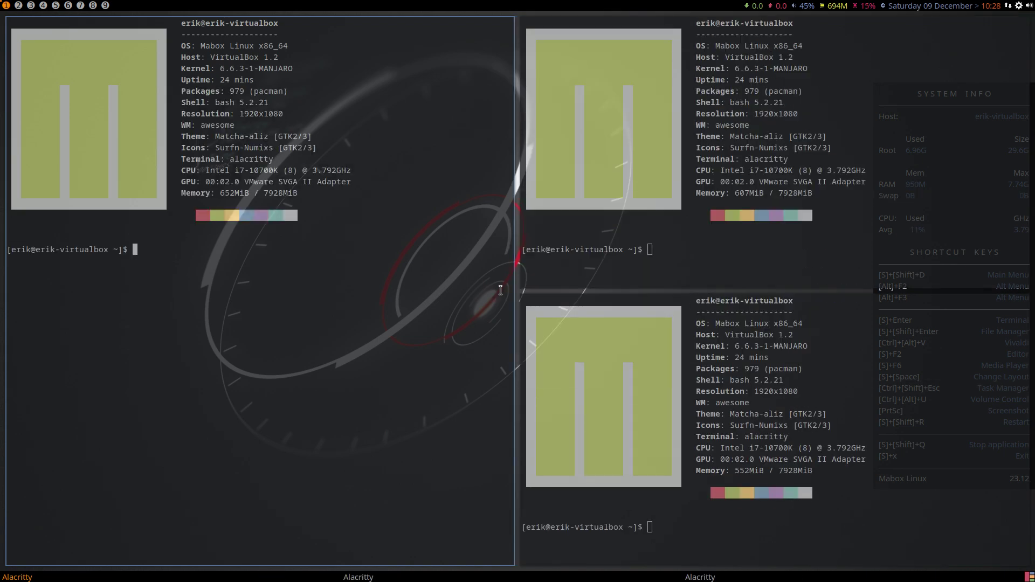
key("super+shift+q")
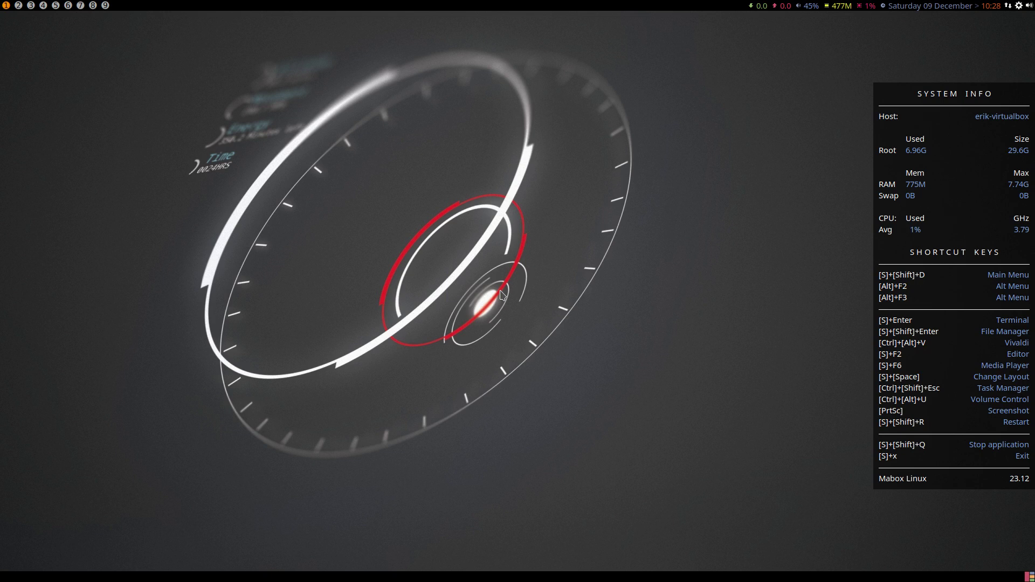
Toggle the Alt+F2 program launcher twice, then bring up the logout options.
key("alt+F2")
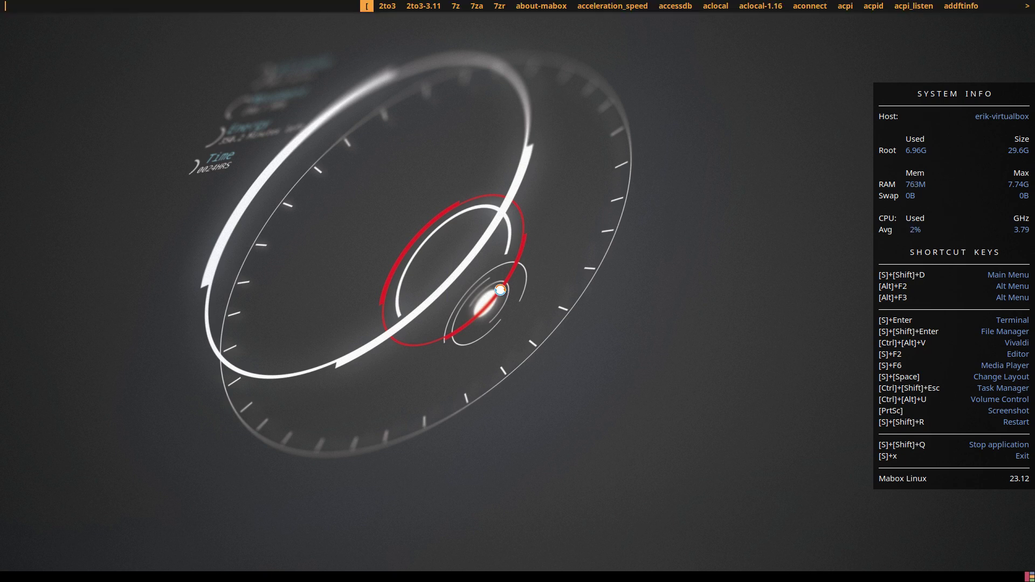
key("Escape")
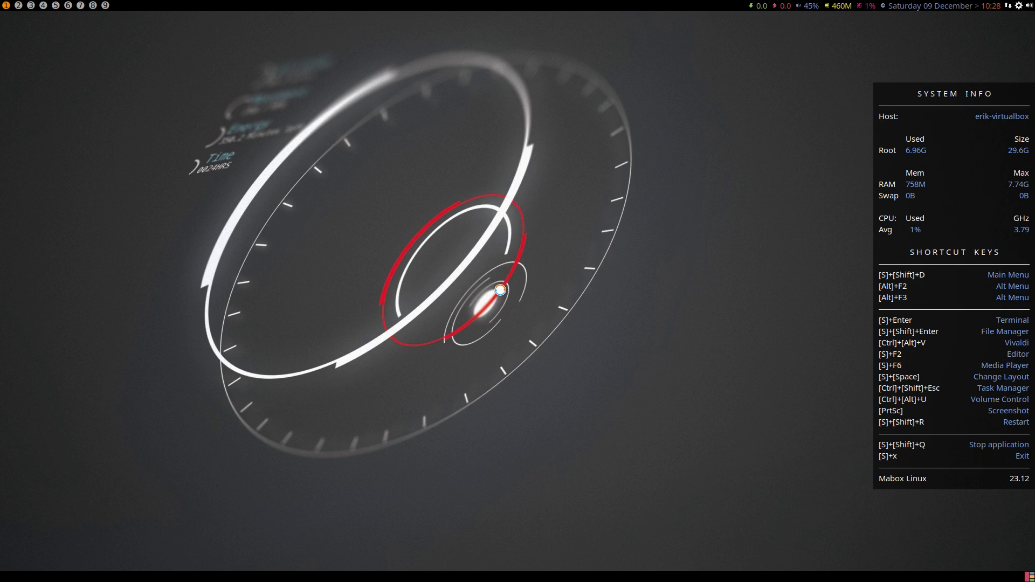
key("alt+F2")
key("Escape")
key("super+x")
Log out of awesome and log back in with the Openbox session selected.
left_click(360, 299)
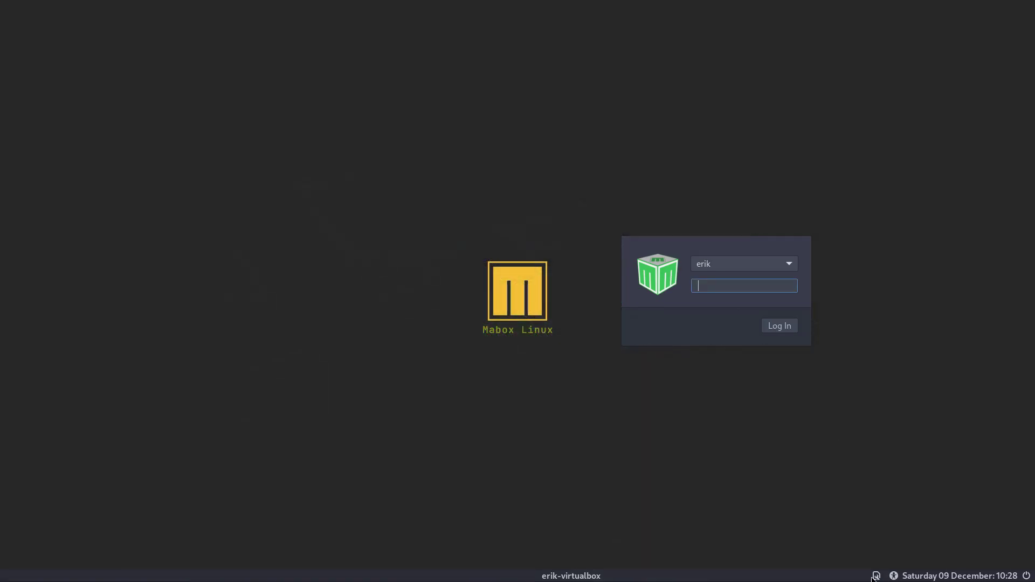
left_click(873, 577)
left_click(894, 510)
key("Return")
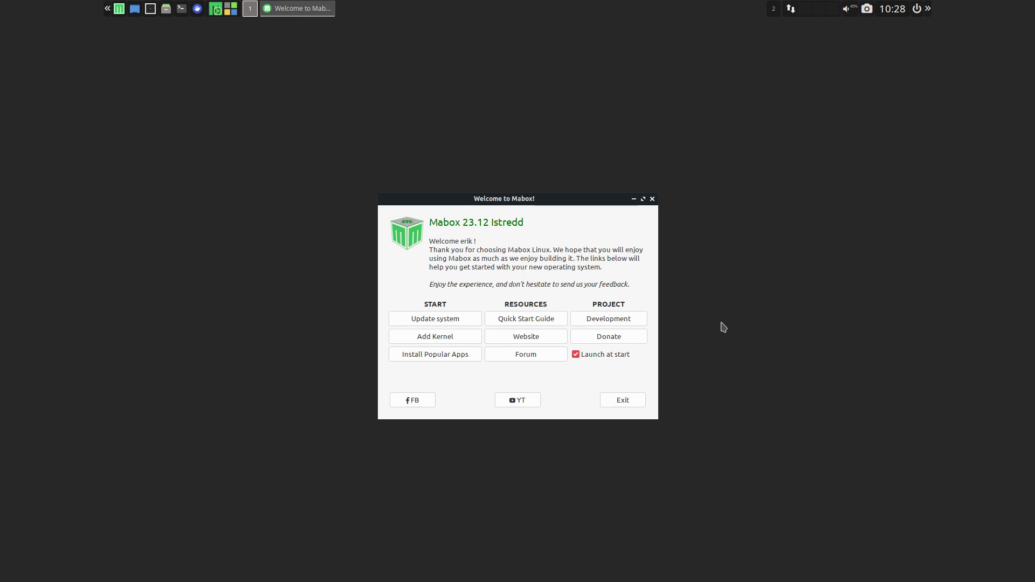
Close Welcome, apply Random Wallpaper via Mabox Config, and open the colorizer menu.
left_click(624, 400)
right_click(311, 280)
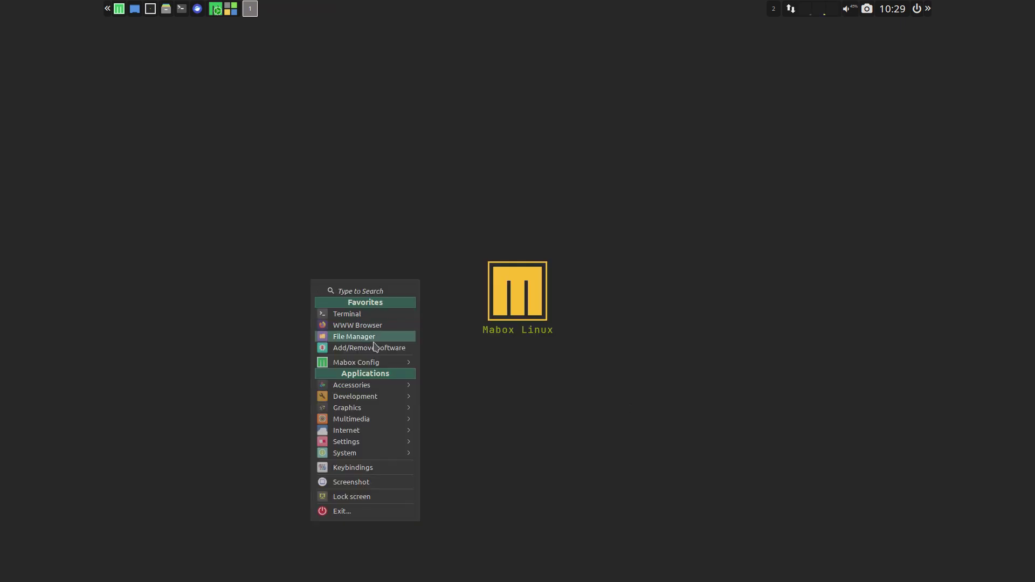
mouse_move(377, 456)
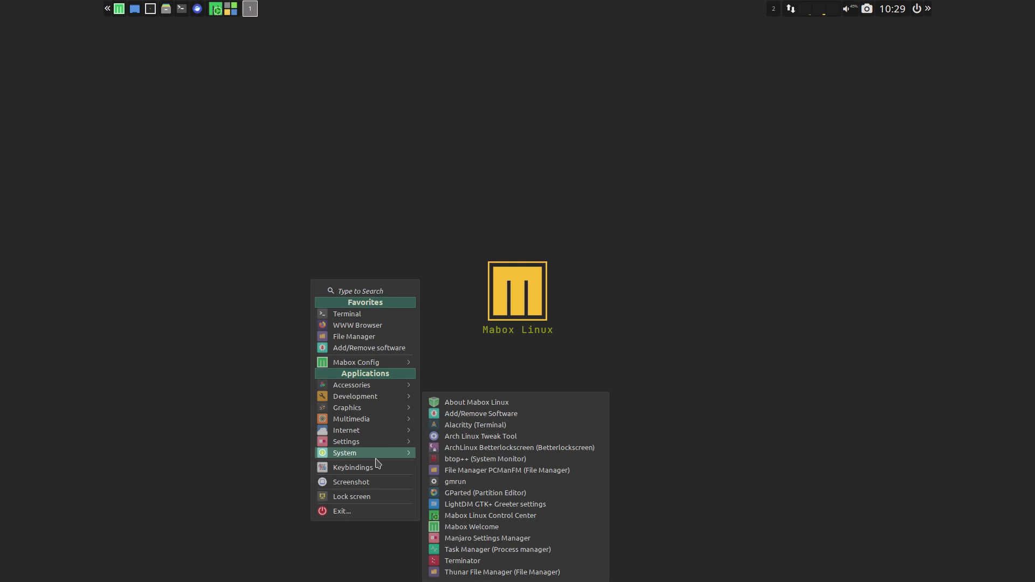
mouse_move(387, 387)
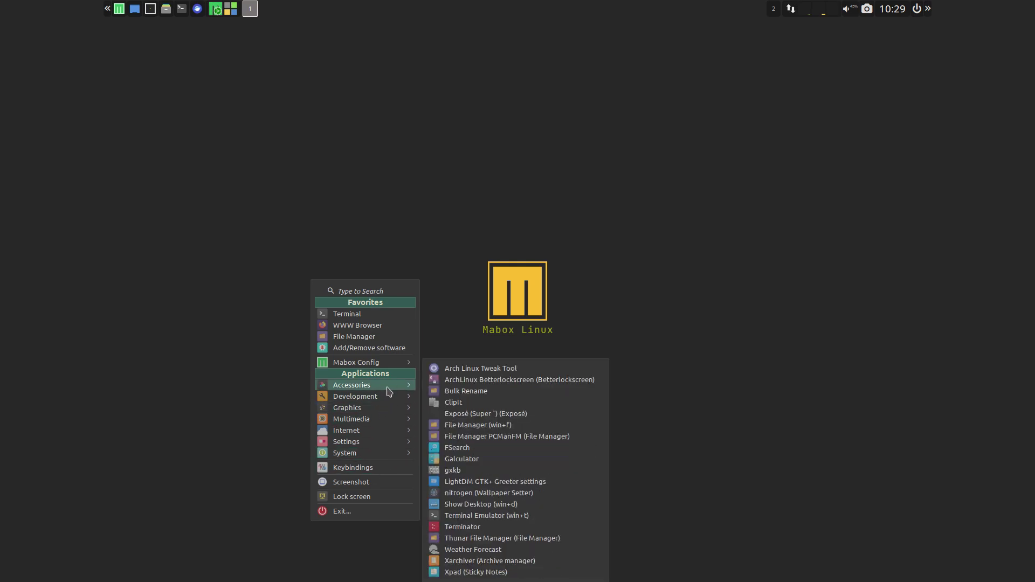
mouse_move(398, 362)
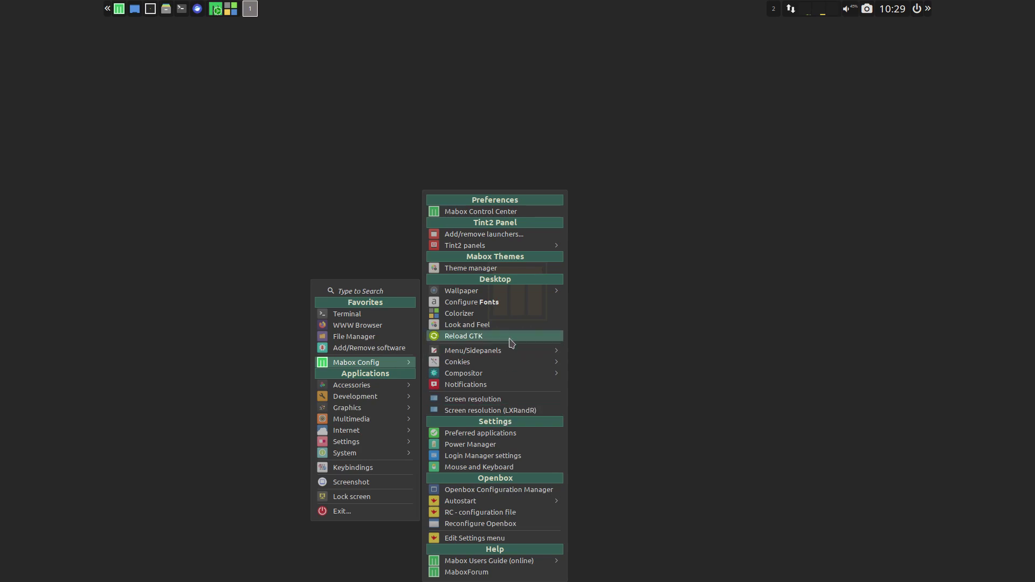
mouse_move(545, 294)
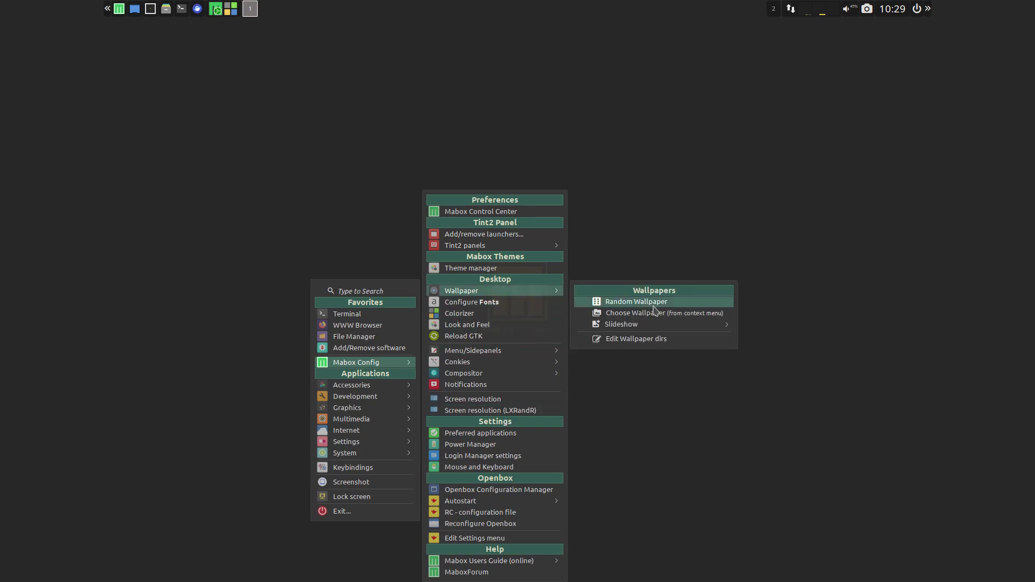
left_click(649, 306)
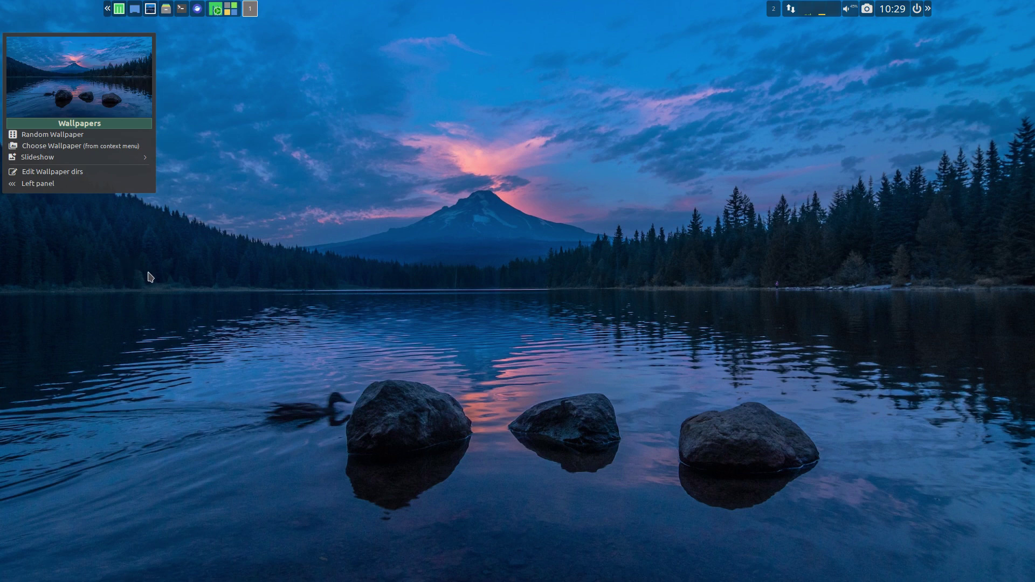
left_click(404, 291)
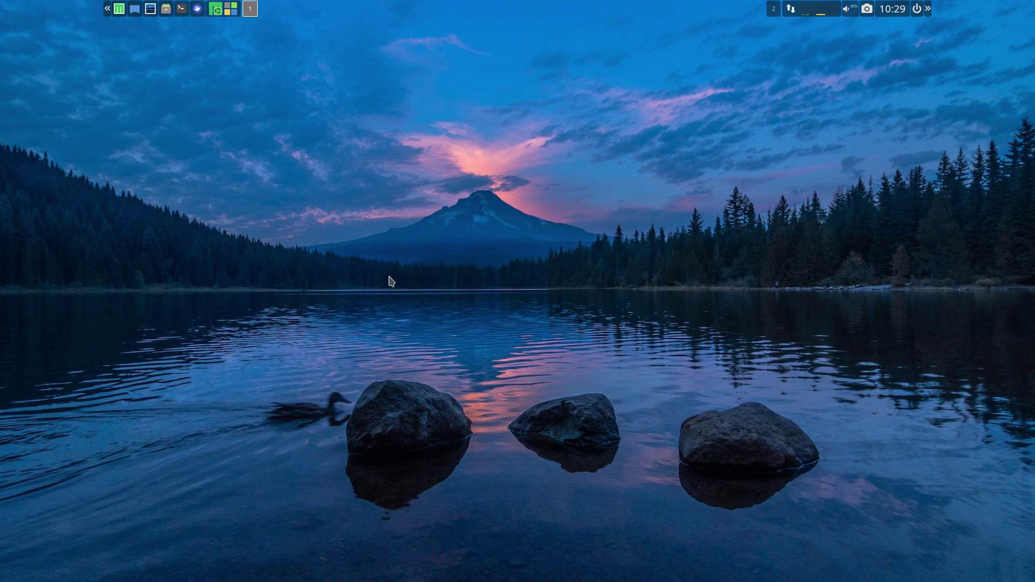
left_click(231, 9)
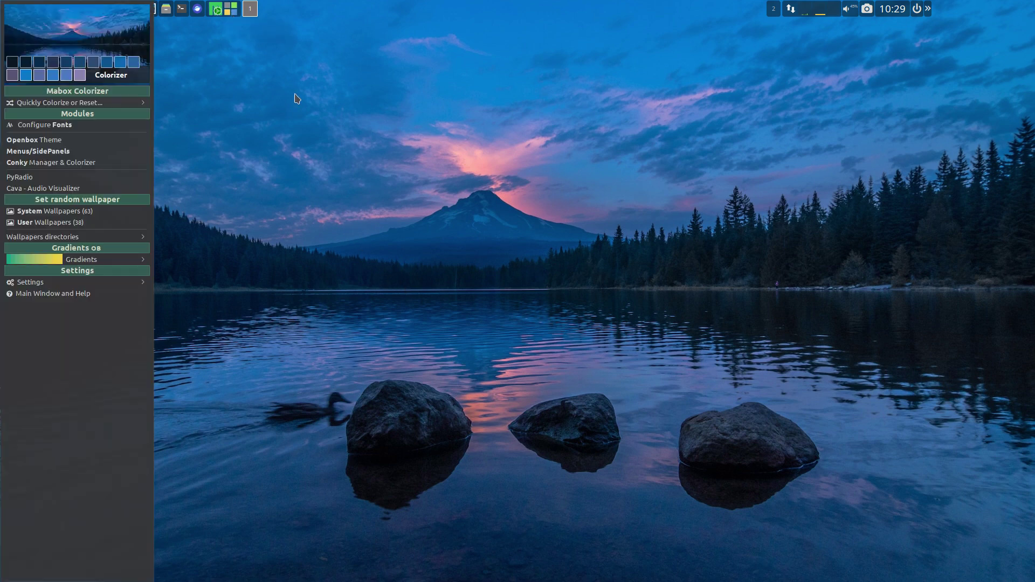
left_click(271, 82)
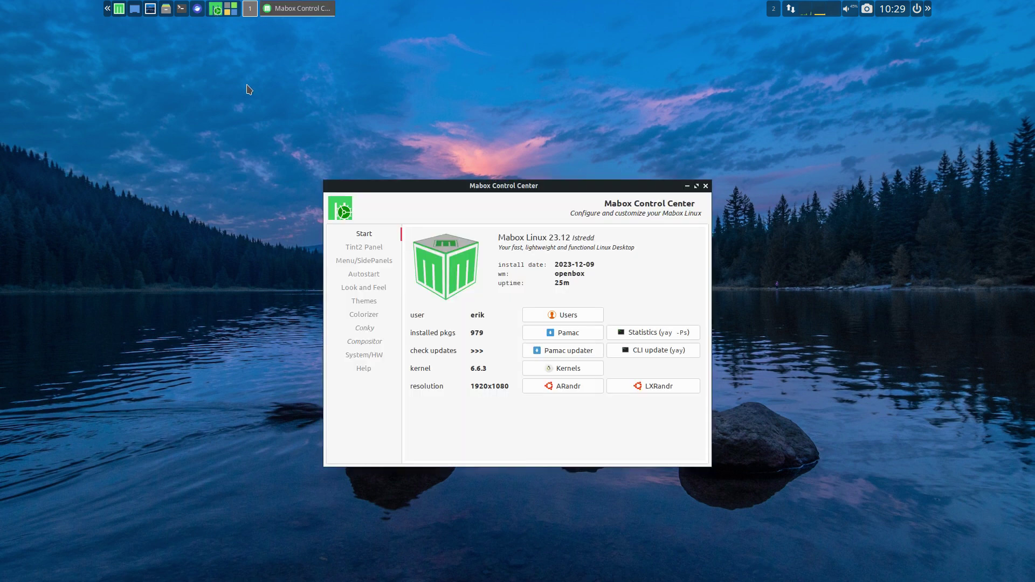
Close Control Center, open a terminal, launch att and authenticate.
left_click(704, 187)
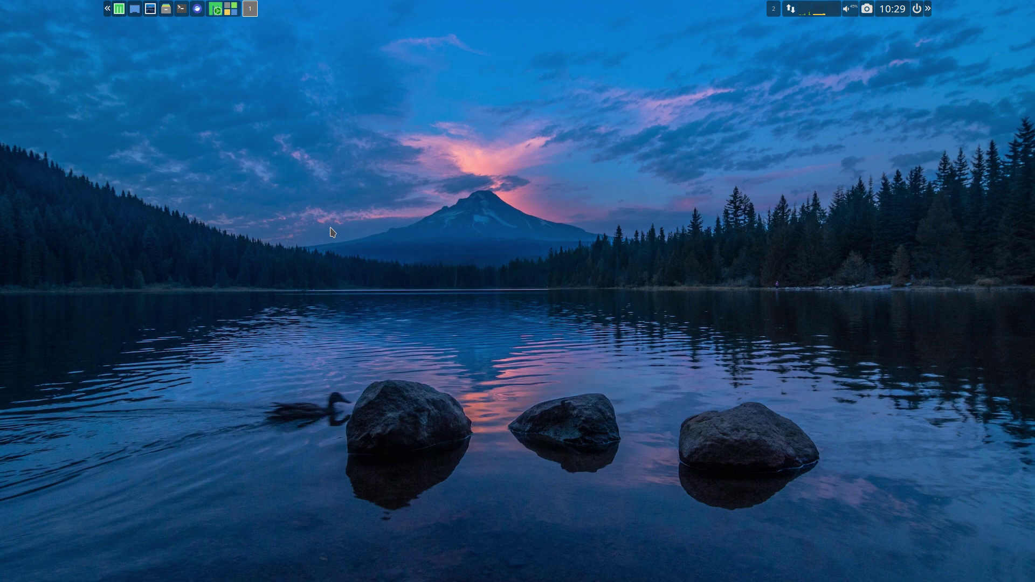
key("ctrl+alt+t")
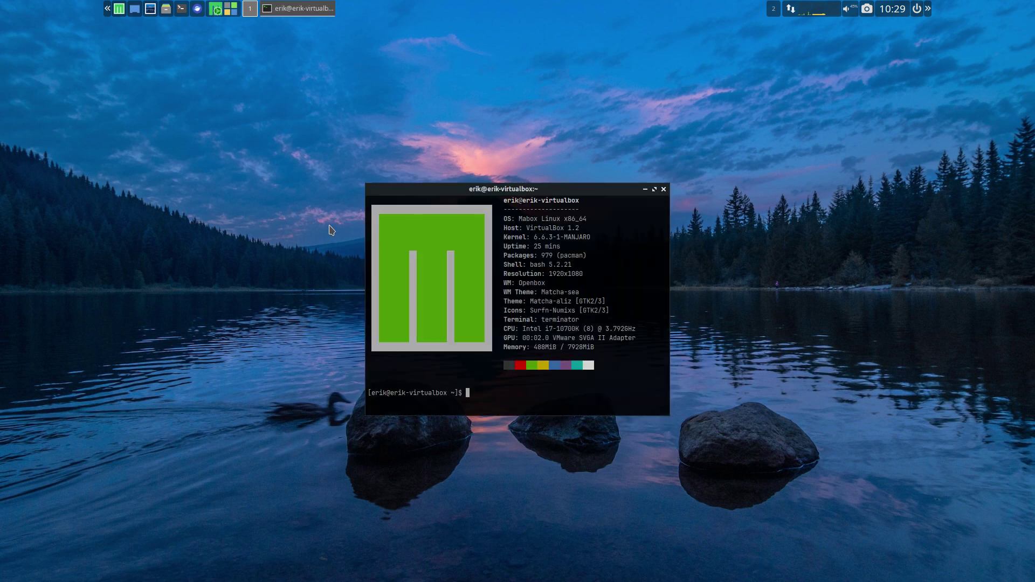
type("att")
key("Return")
key("Return")
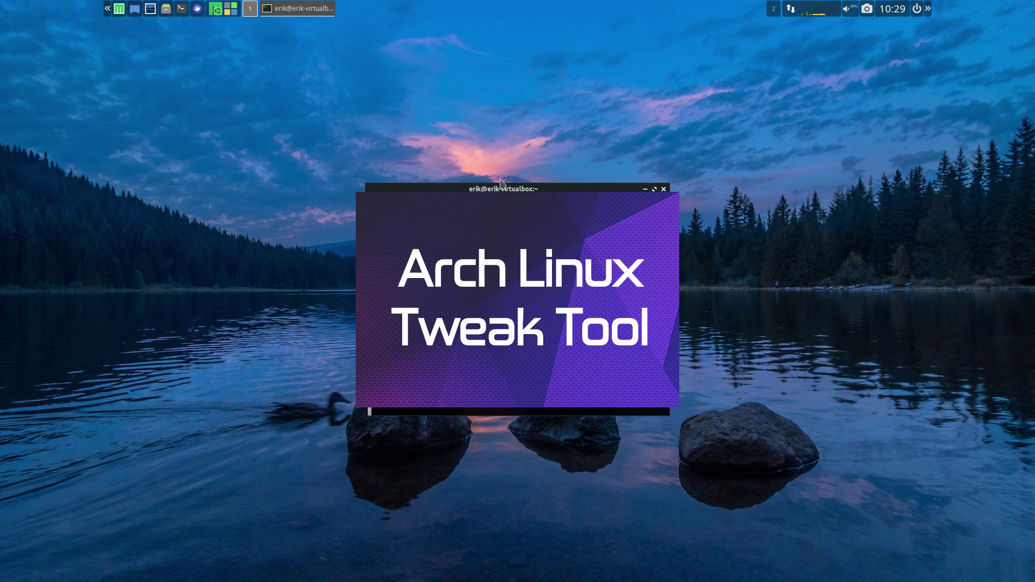
left_click_drag(505, 189, 149, 77)
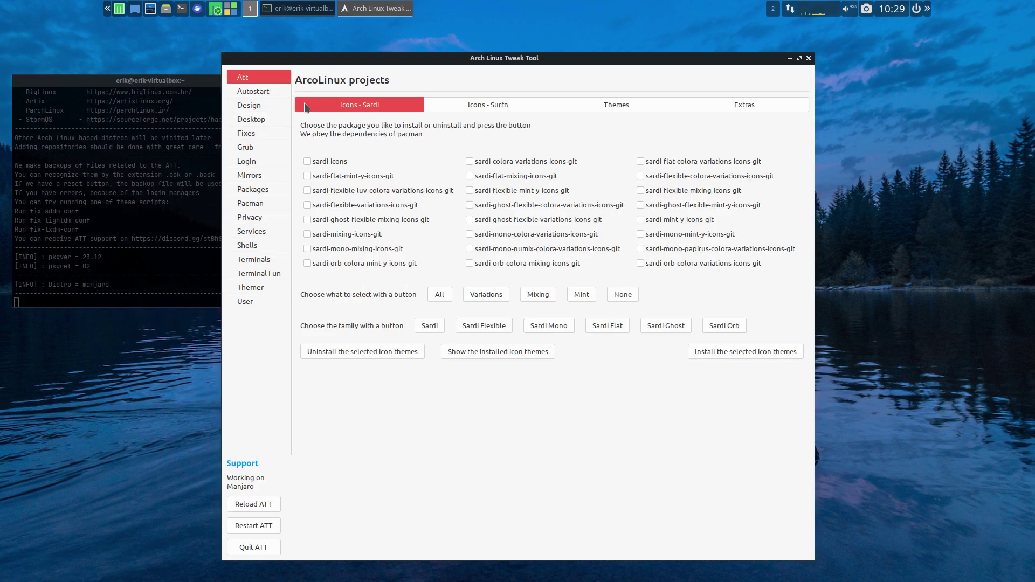
On the Fixes page set pacman parallel downloads to 20 and apply it to pacman.conf.
left_click(263, 106)
left_click(264, 120)
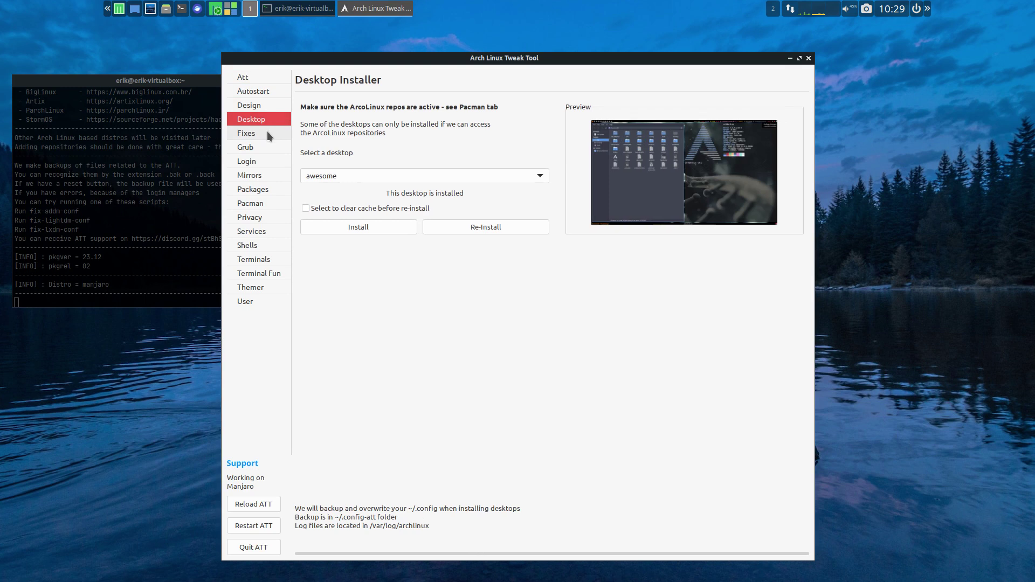
left_click(266, 133)
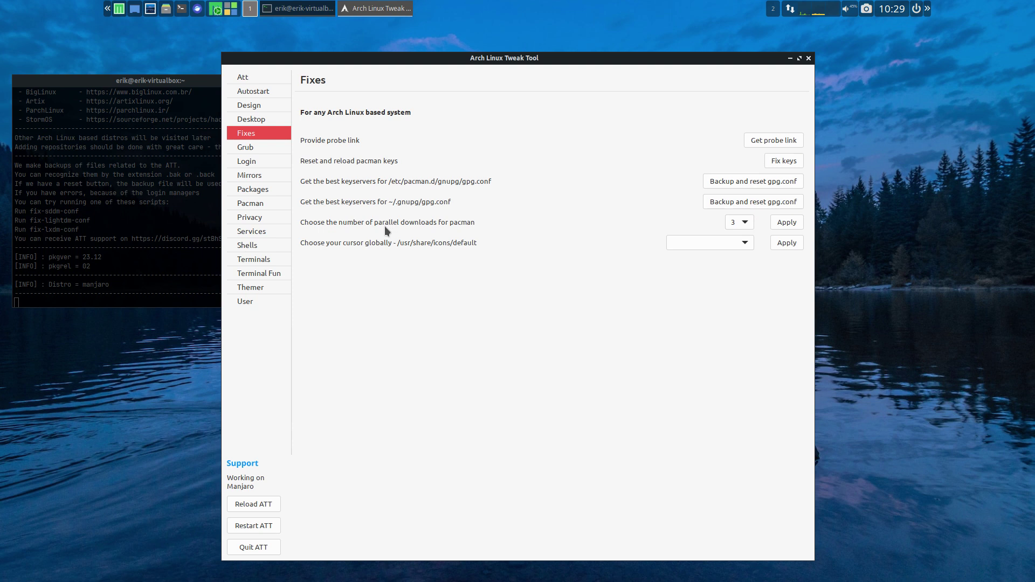
left_click(749, 224)
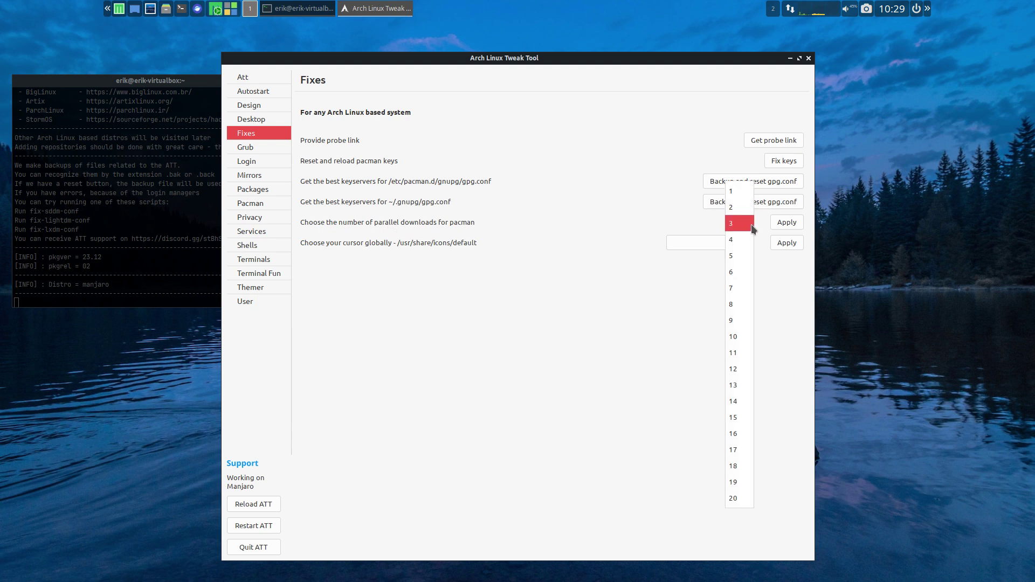
left_click(737, 498)
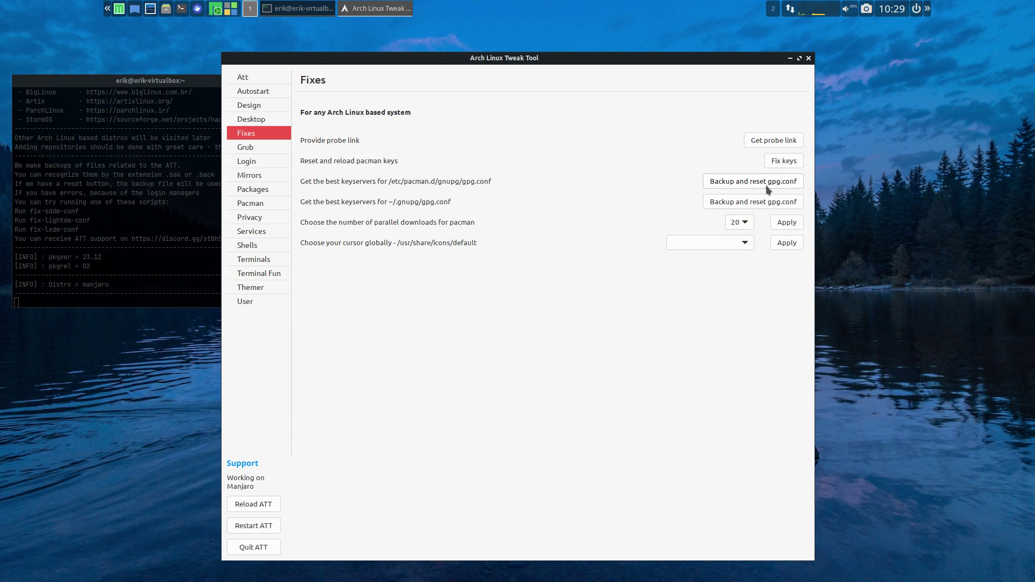
left_click(786, 225)
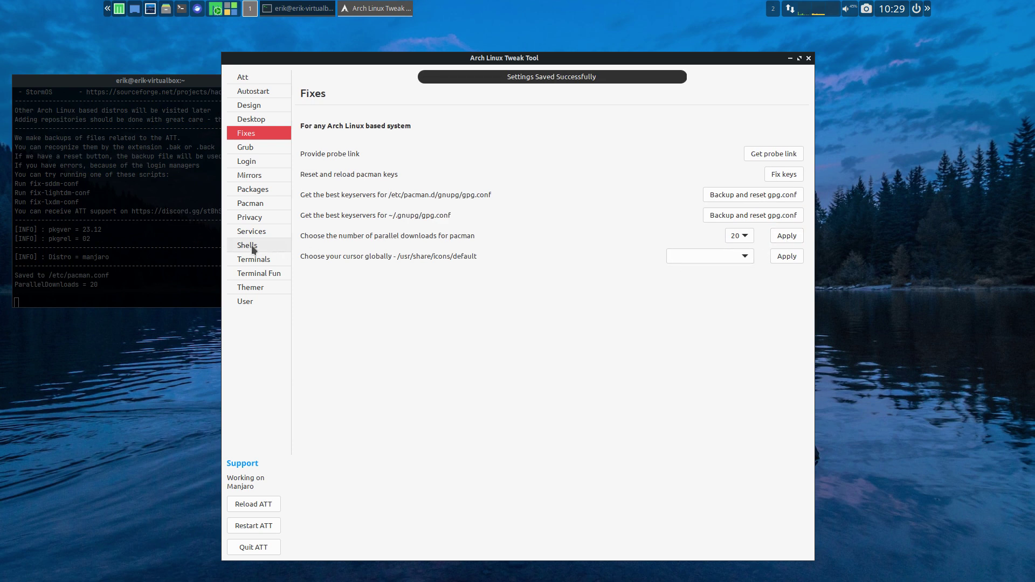
left_click(169, 399)
key("ctrl+alt+t")
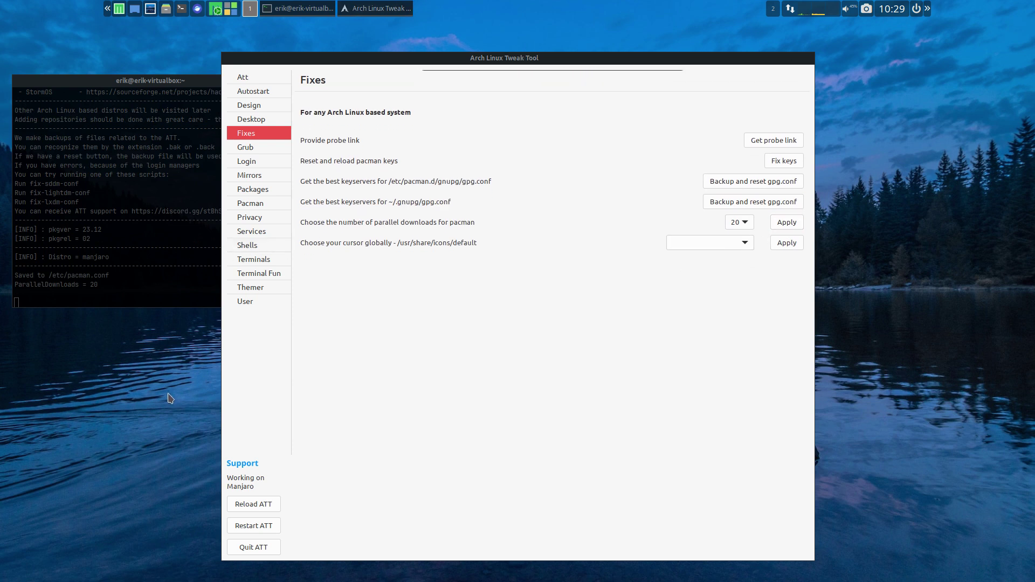
type("npacman")
key("Return")
key("Return")
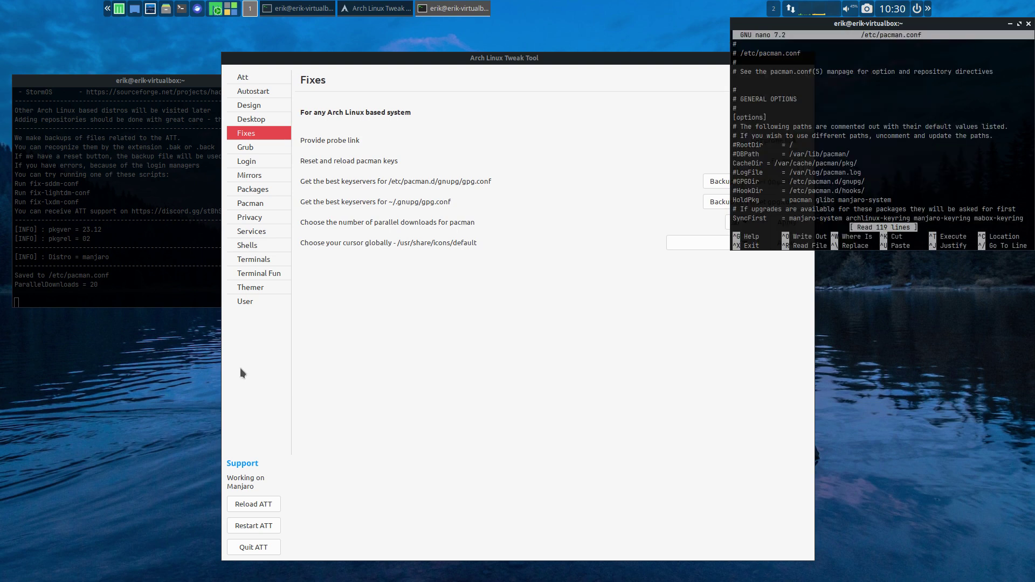
key("Page_Down")
key("Down")
key("Down")
key("Down")
key("Down")
key("Down")
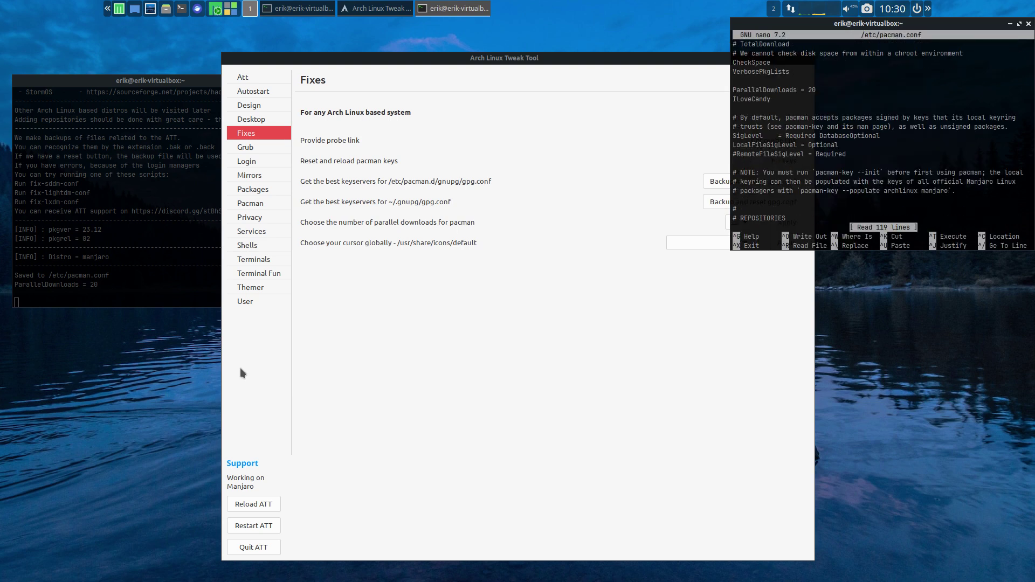
key("Down")
key("End")
key("Up")
key("Right")
key("Right")
key("Right")
key("Right")
key("Right")
key("Right")
key("Right")
key("Right")
key("Right")
key("Right")
key("Right")
key("Right")
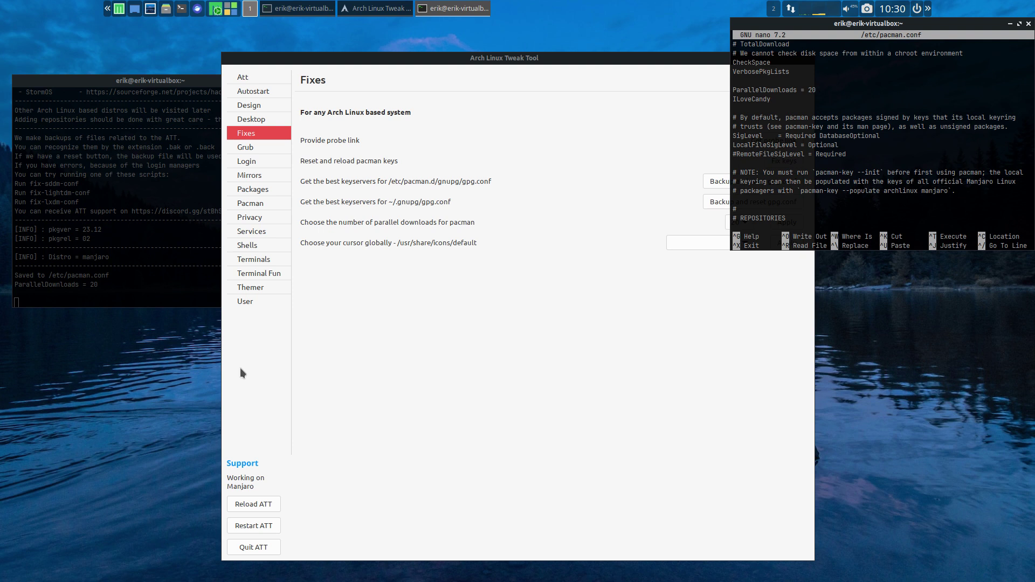
key("super+x")
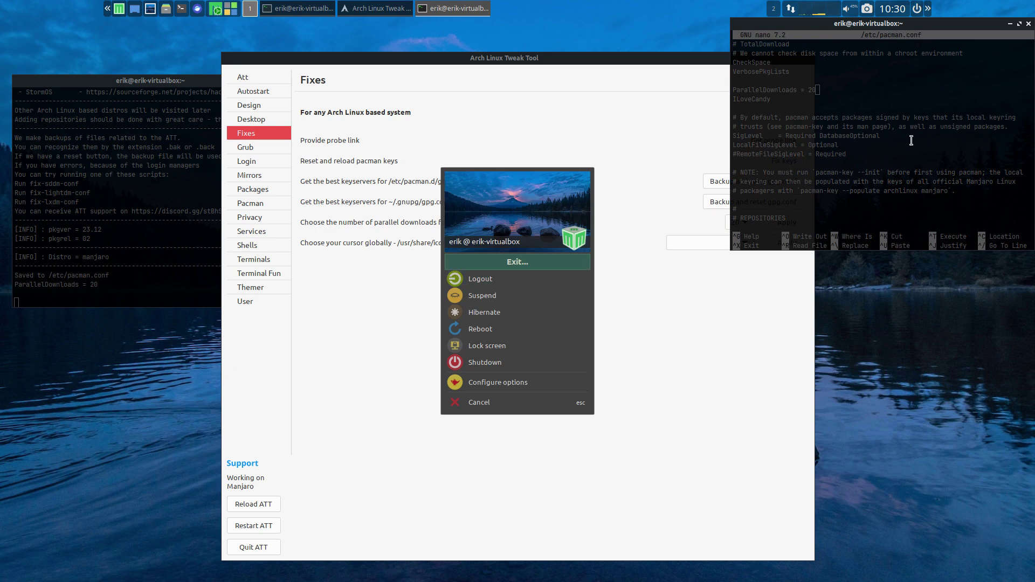
key("Escape")
type("q")
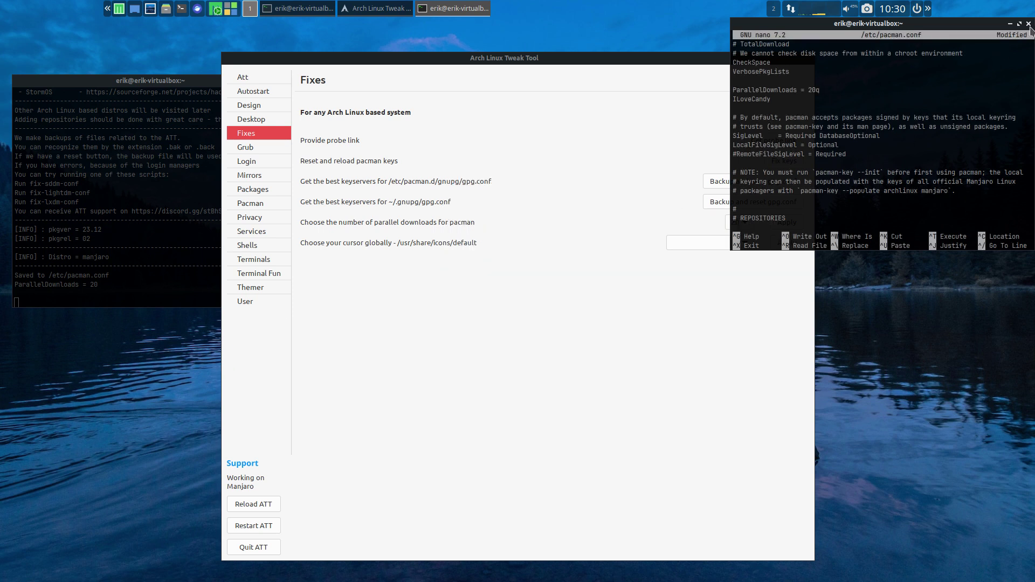
left_click(1028, 24)
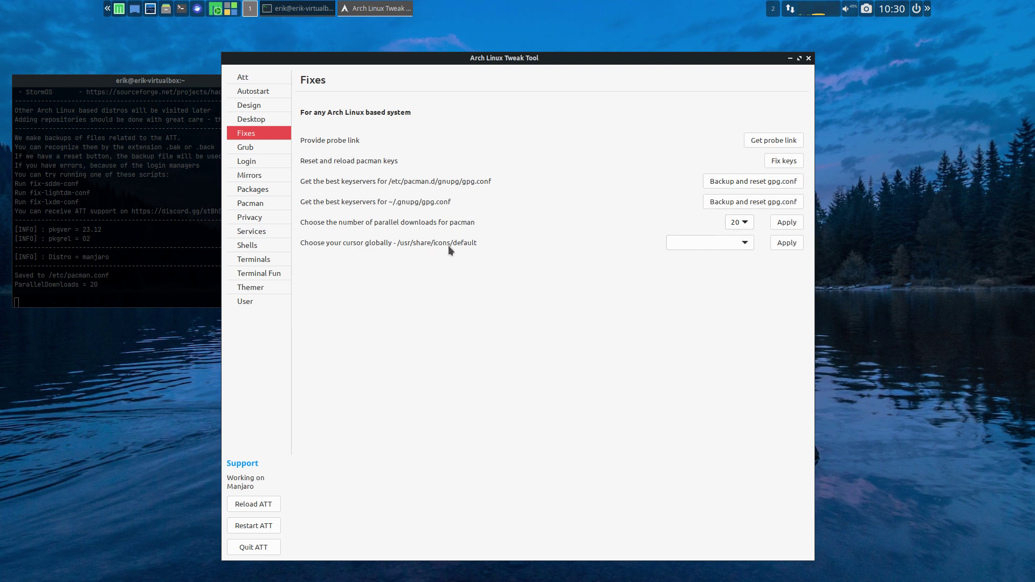
Apply Numix-Cursor as the global cursor theme on the Fixes page.
left_click(725, 245)
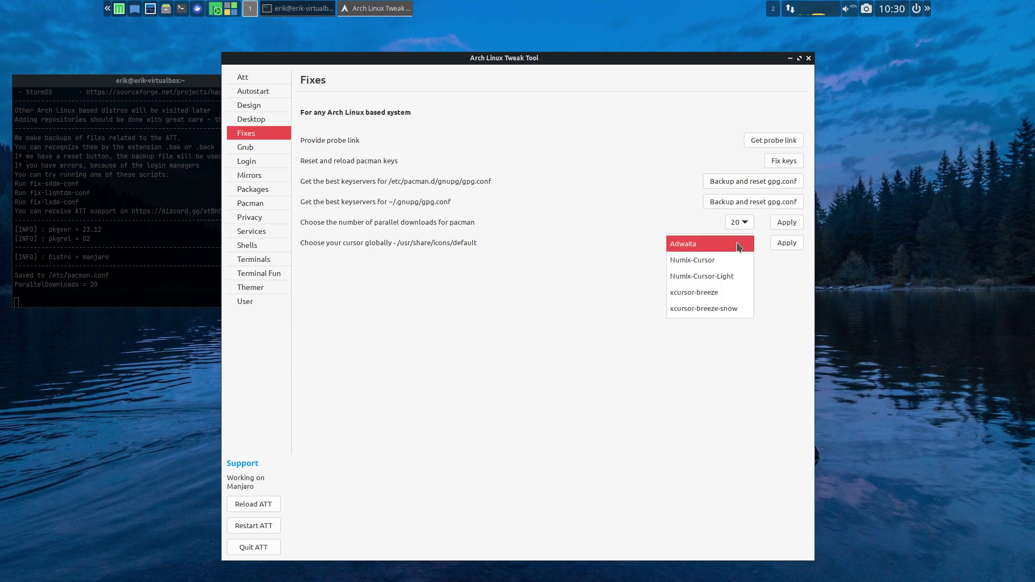
left_click(739, 262)
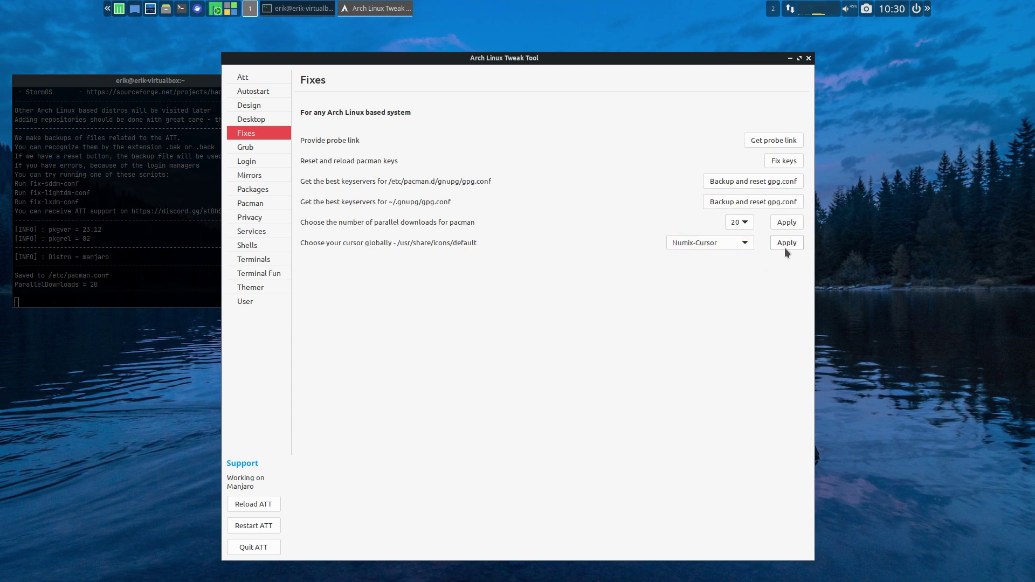
left_click(785, 247)
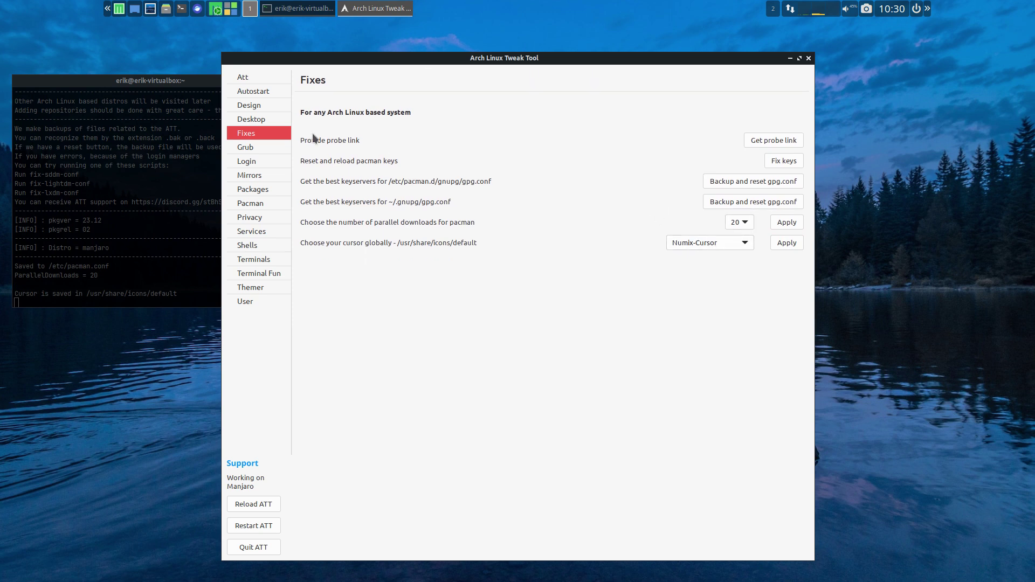
Browse the Grub, login manager and mirror sections, then open the Packages page.
left_click(276, 152)
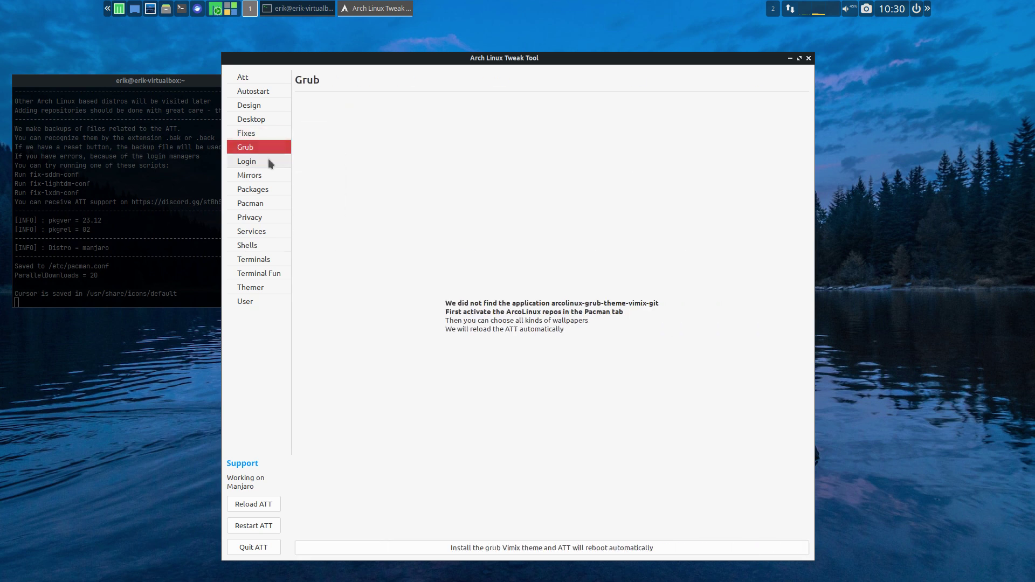
left_click(262, 163)
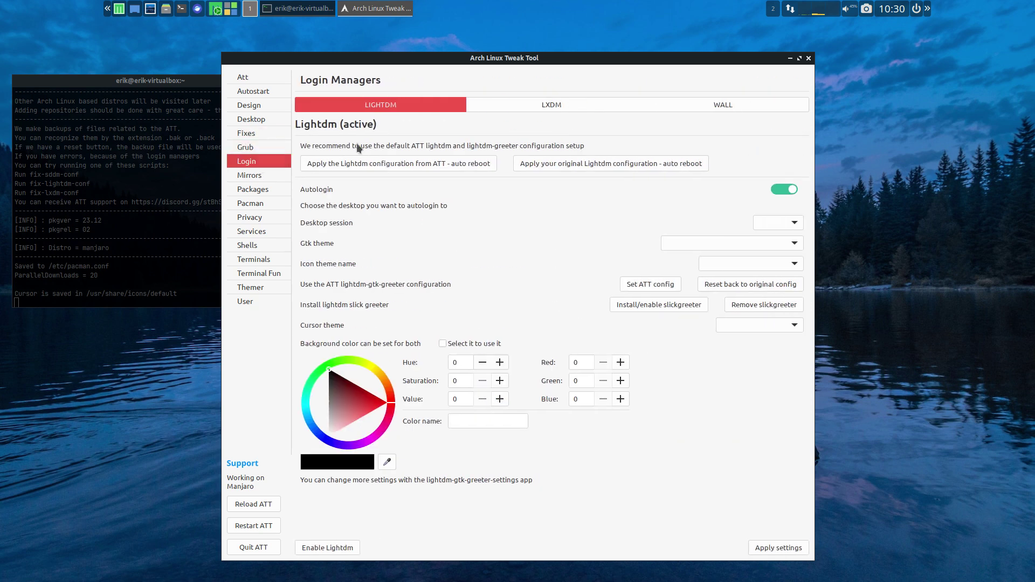
left_click(604, 107)
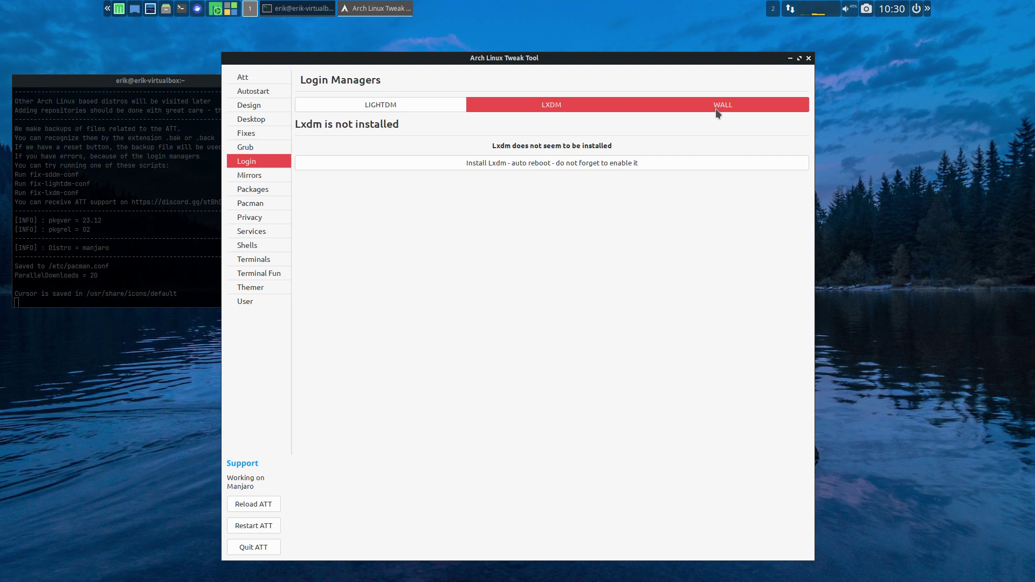
left_click(716, 108)
left_click(568, 107)
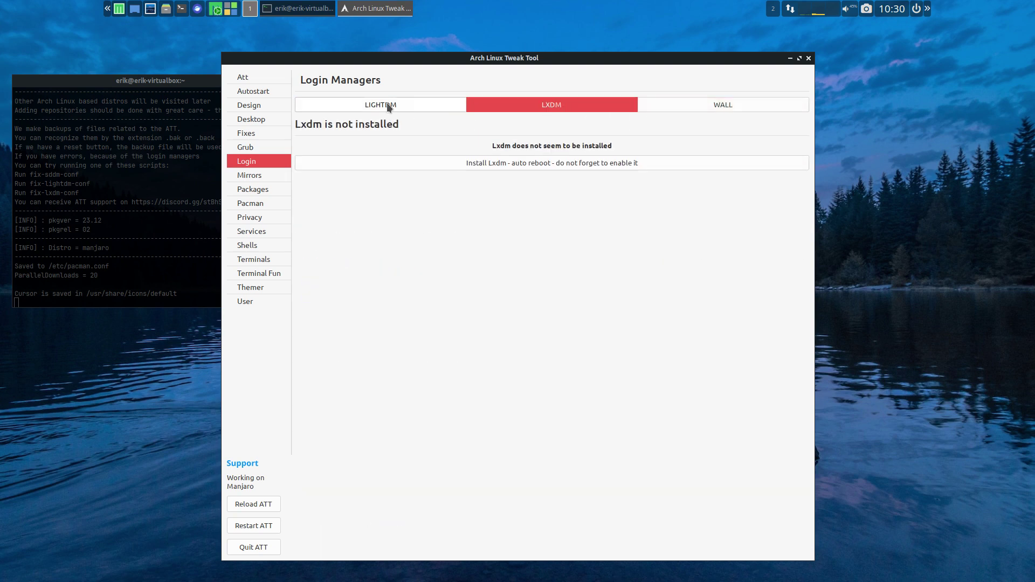
left_click(387, 103)
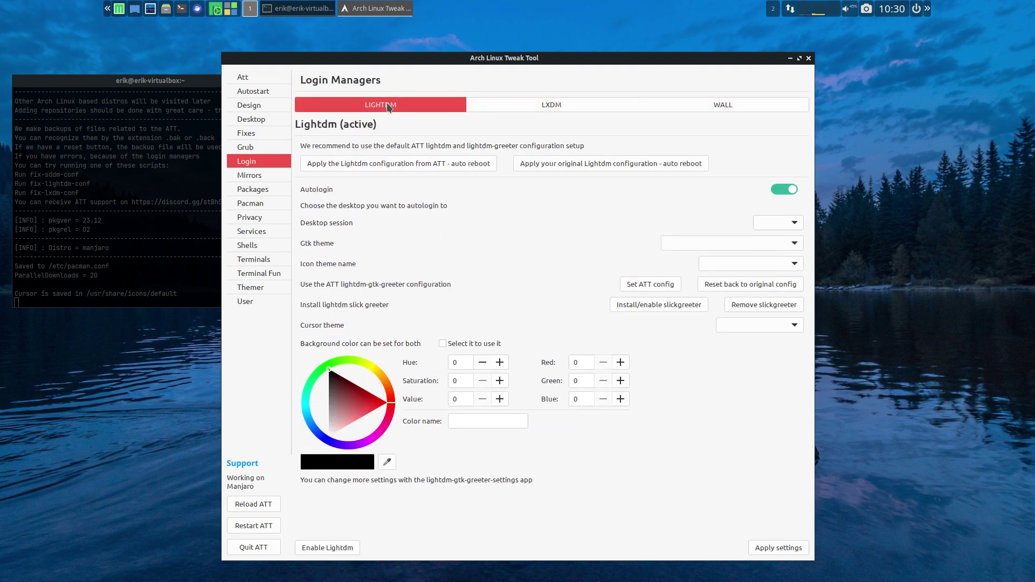
left_click(260, 178)
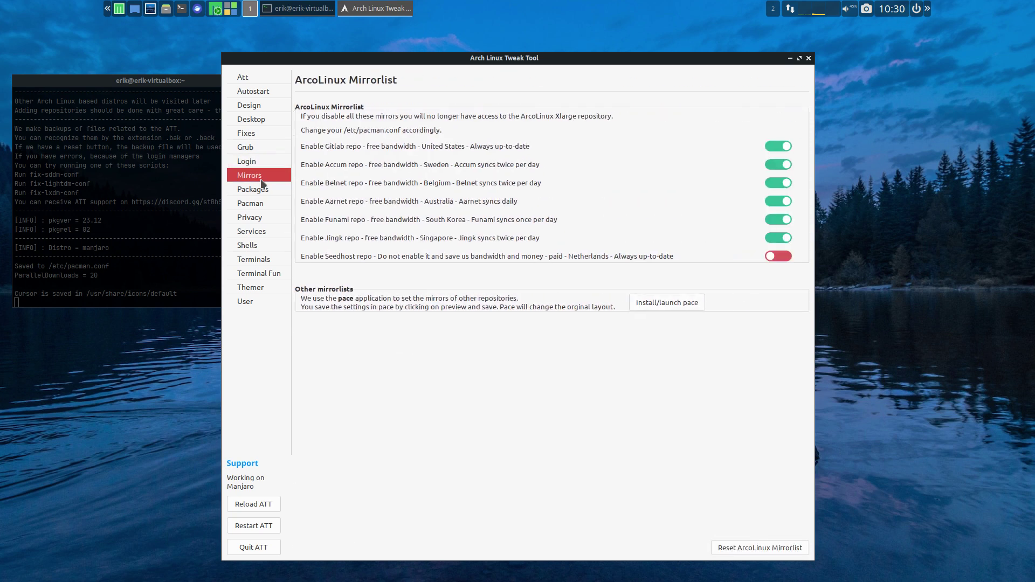
left_click(259, 189)
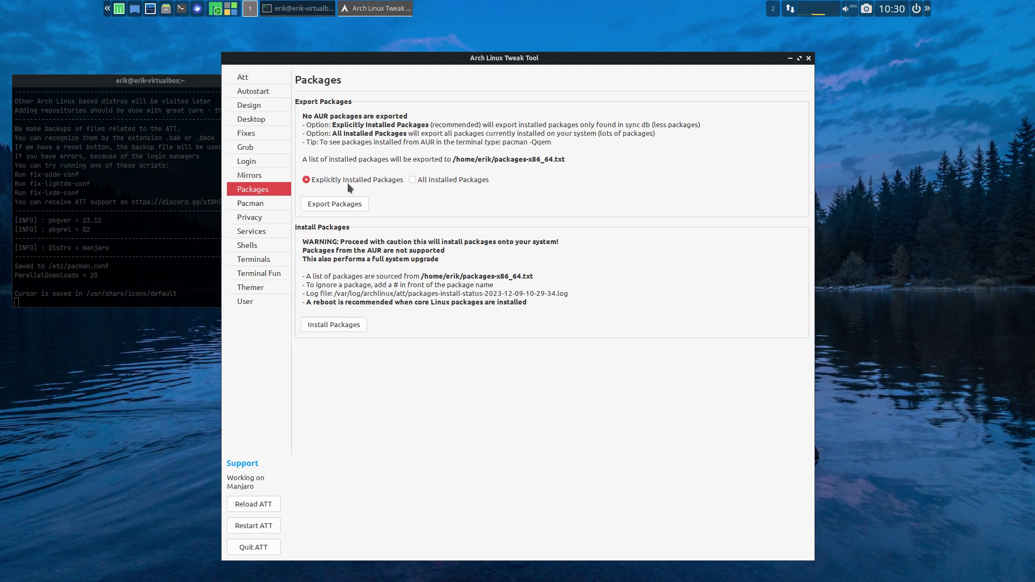
left_click_drag(491, 63, 591, 42)
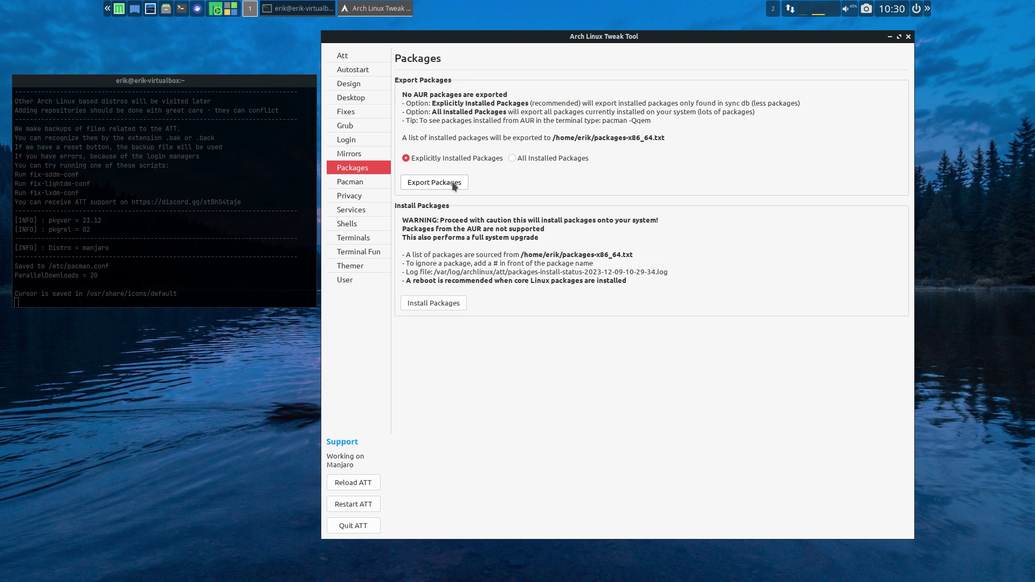
Export explicitly installed packages to packages-x86_64.txt and view the home folder in a file manager.
left_click(444, 182)
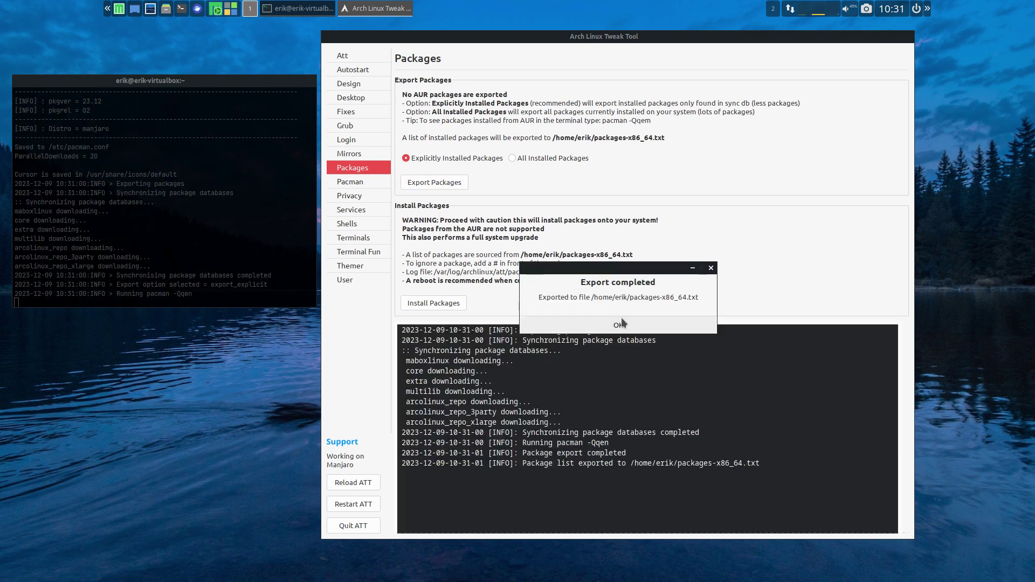
left_click(623, 322)
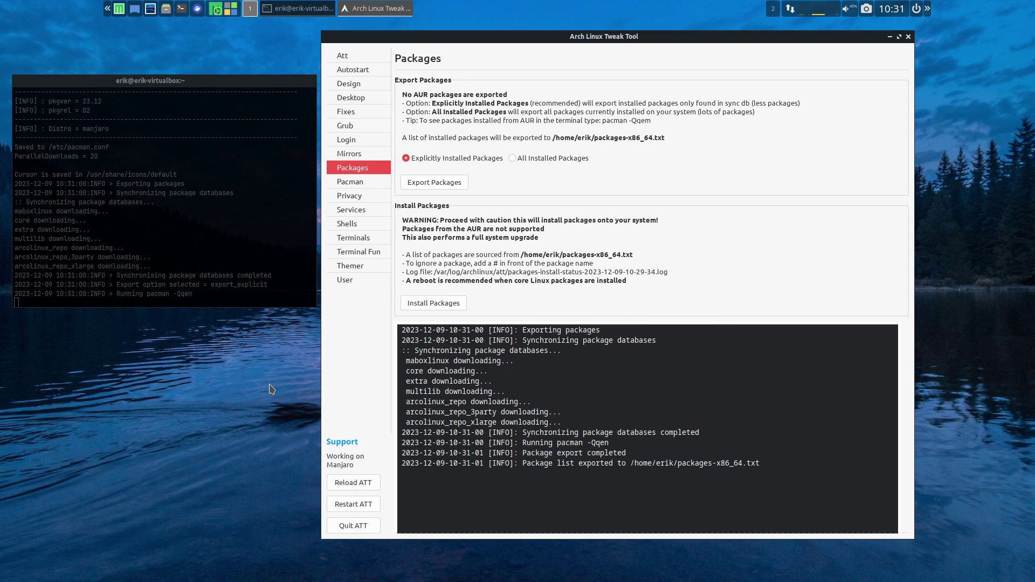
key("super+e")
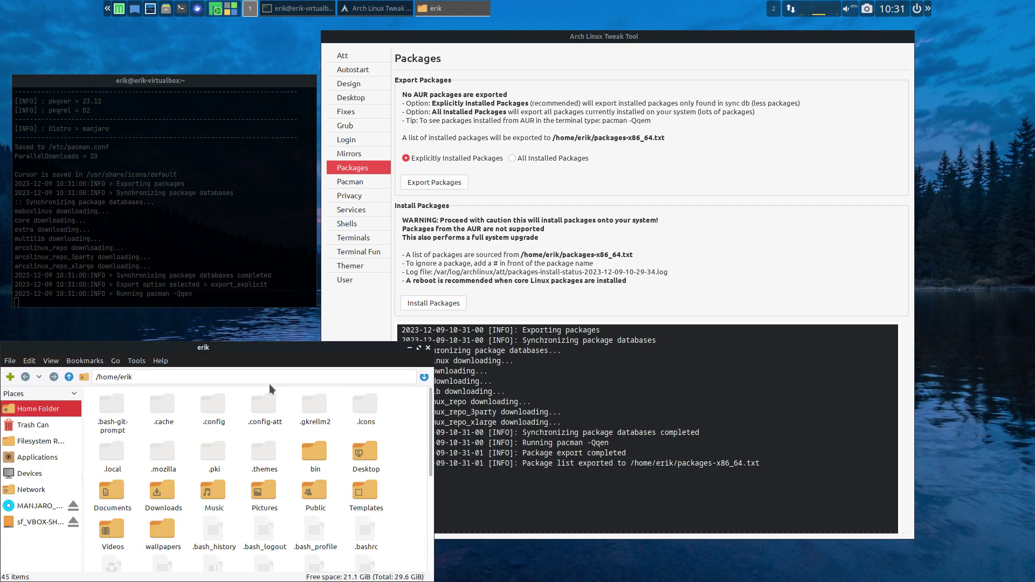
Hide hidden files in the home folder and open packages-x86_64.txt in Geany.
scroll(275, 471, "down", 3)
scroll(276, 472, "down", 2)
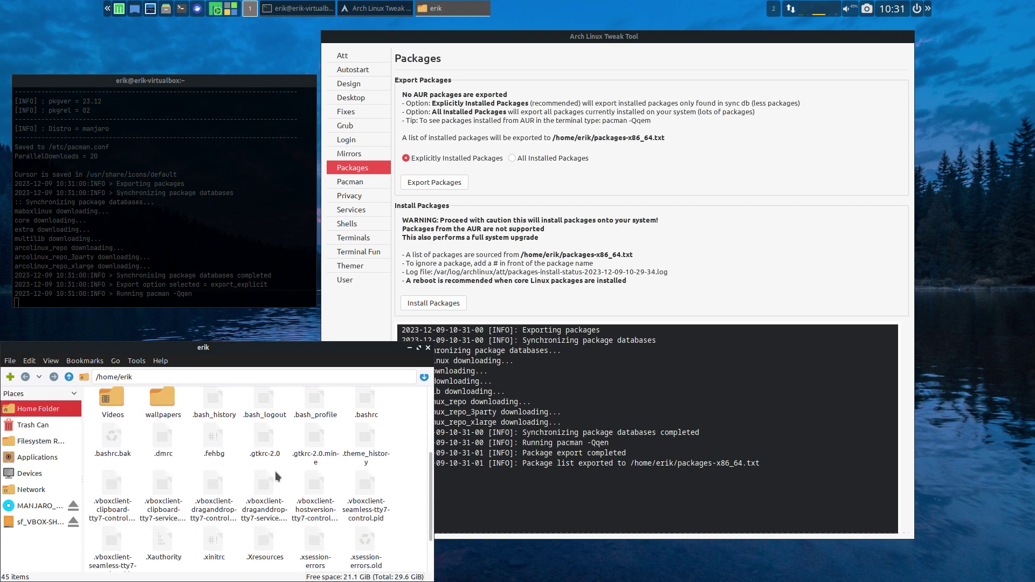
key("ctrl+h")
double_click(315, 461)
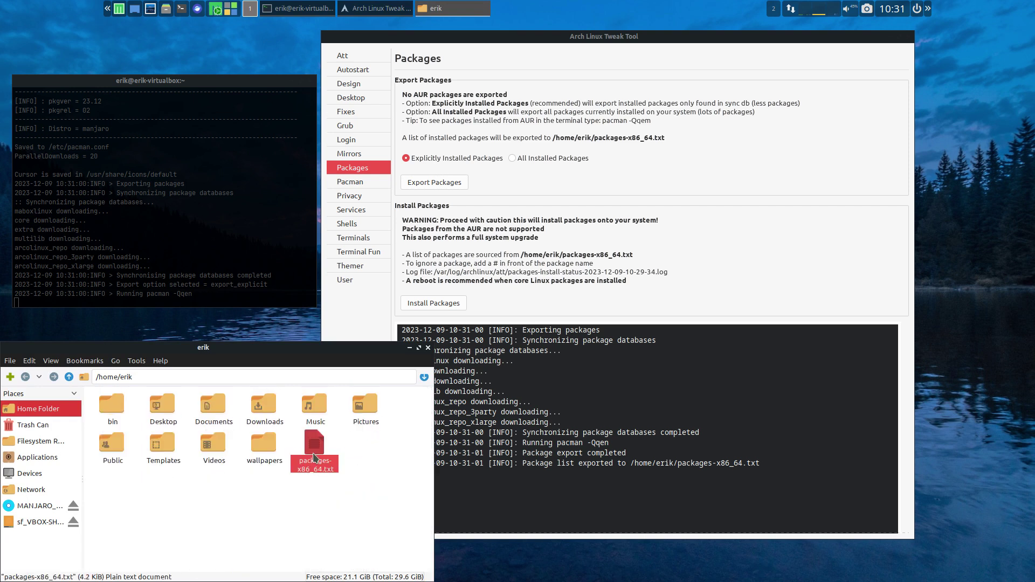
scroll(342, 263, "down", 20)
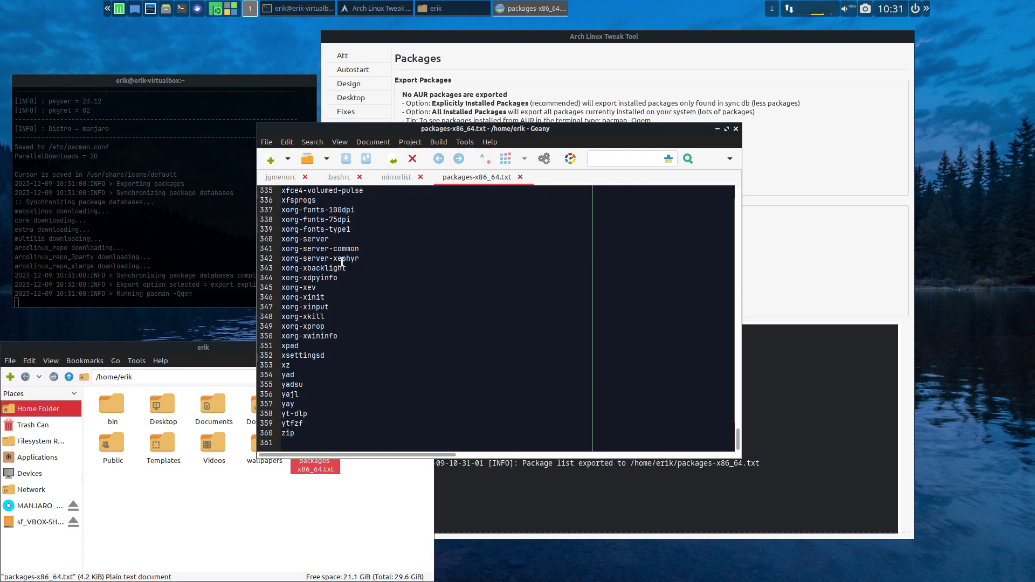
Close the package list and start reinstalling its 358 packages from the Tweak Tool.
left_click(646, 158)
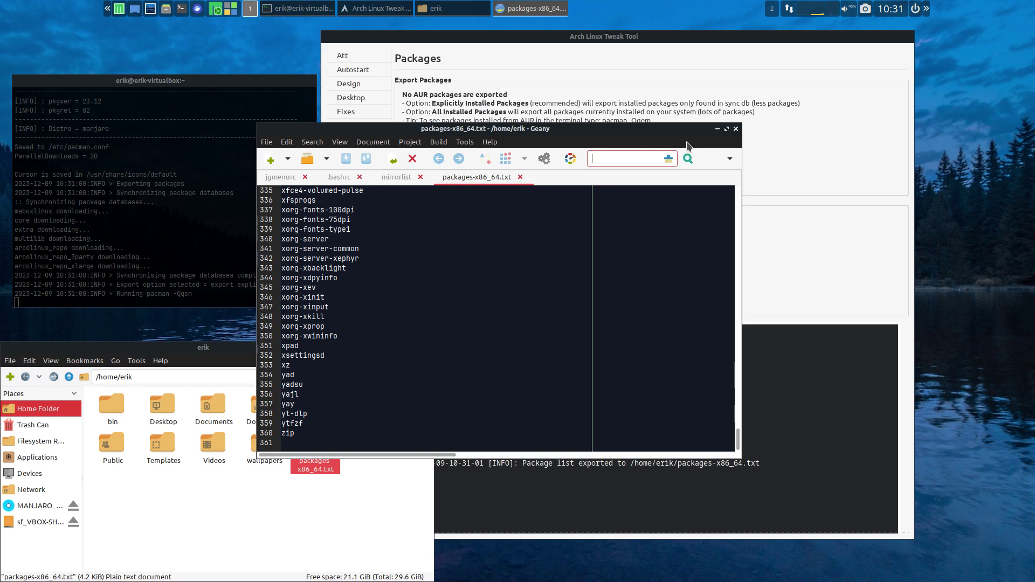
left_click(736, 130)
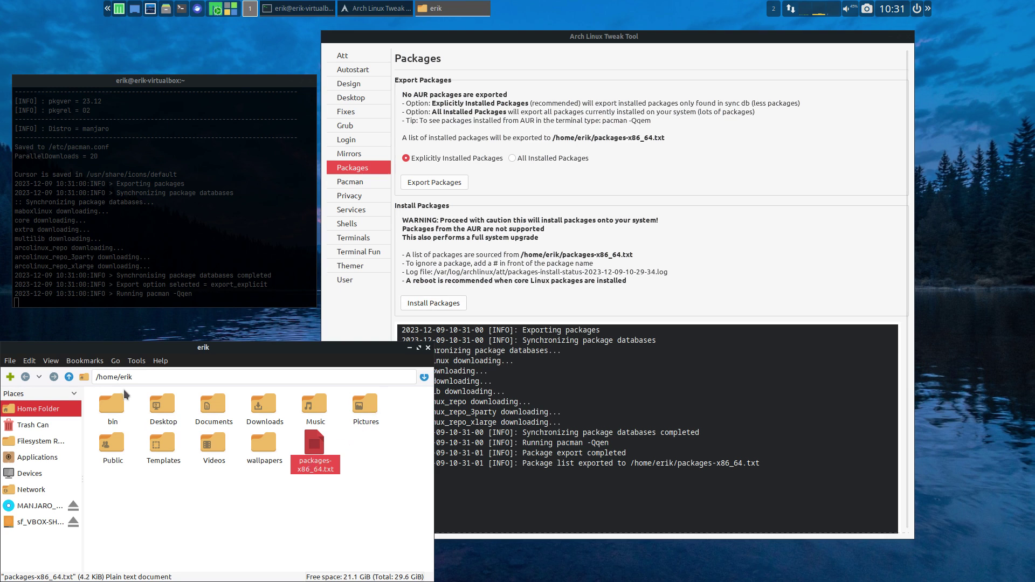
key("ctrl+l")
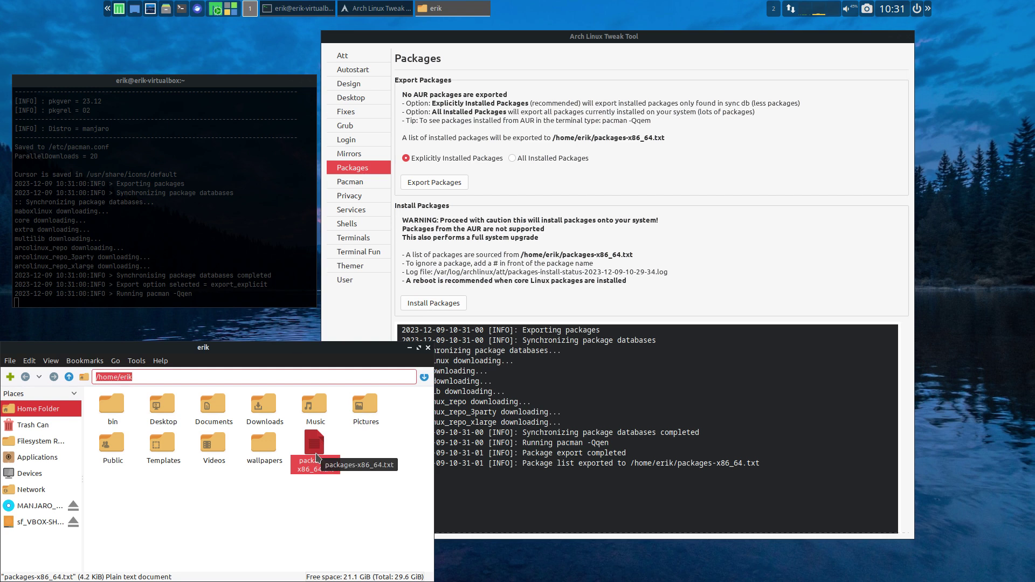
left_click(444, 305)
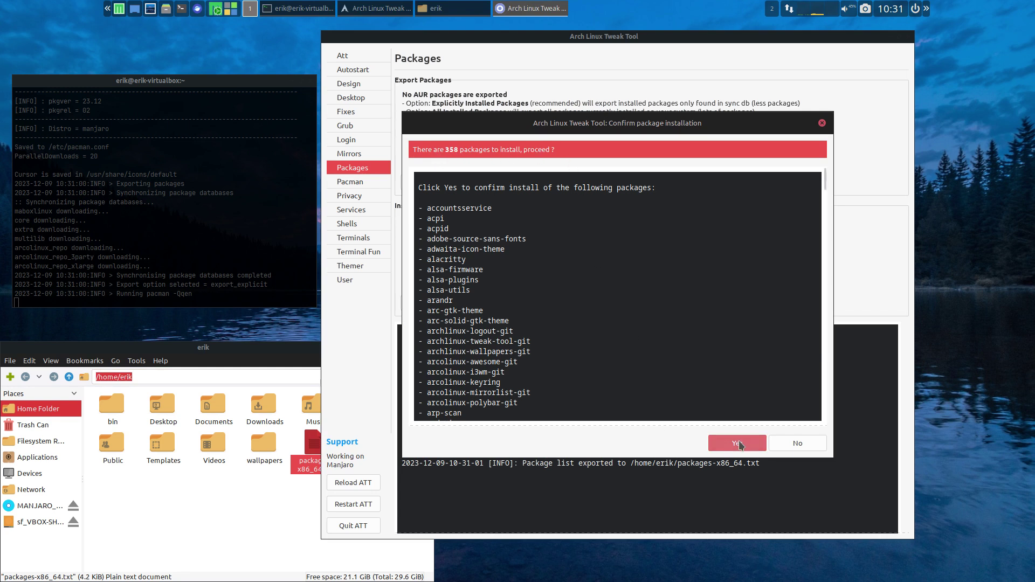
Decline the 358-package install and install uBlock Origin for Firefox on the Privacy page.
left_click(785, 444)
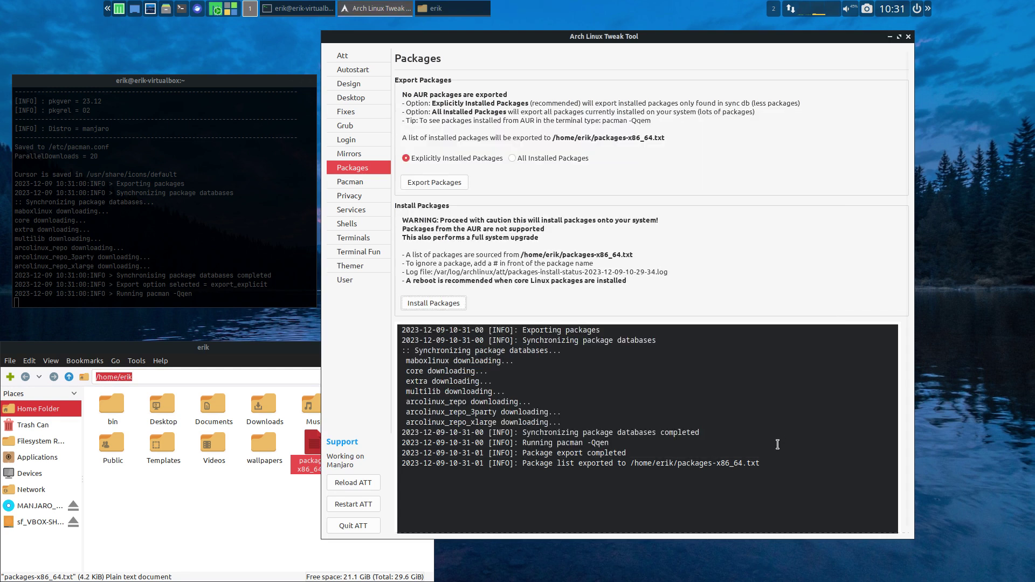
left_click(372, 183)
left_click(365, 197)
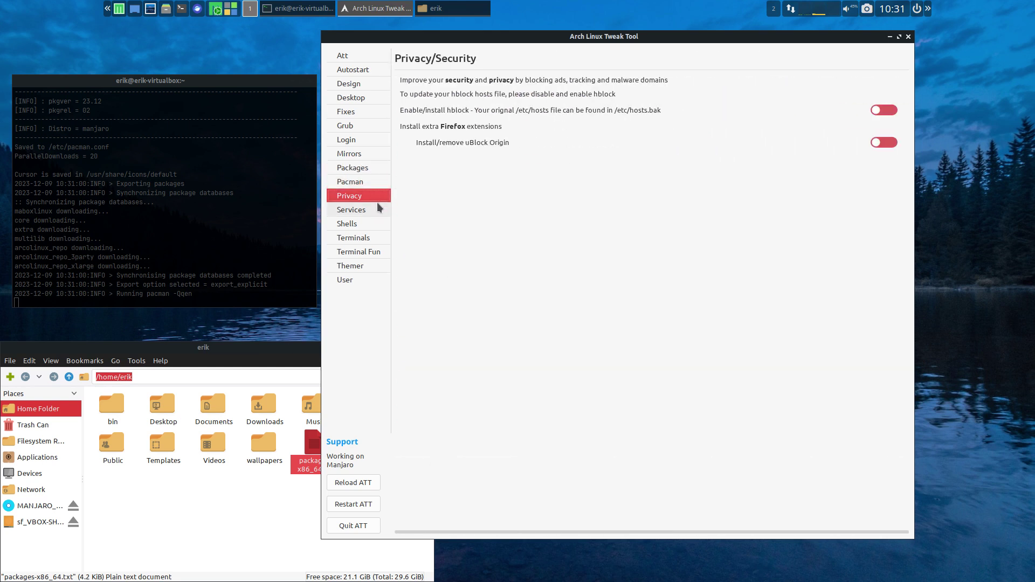
left_click(890, 147)
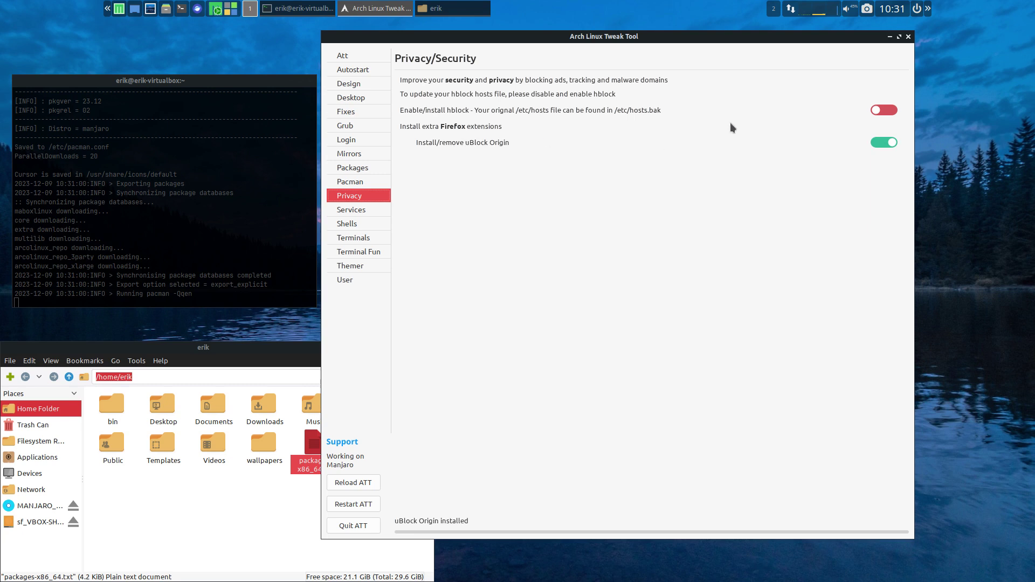
Check the terminal log, then switch on hblock ad and malware blocking.
left_click(245, 265)
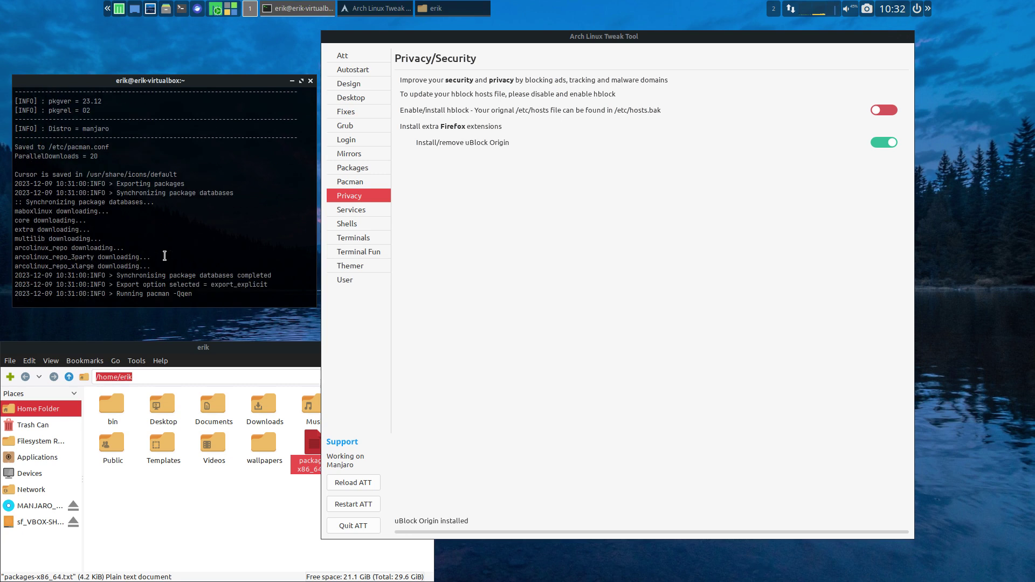
scroll(164, 256, "up", 4)
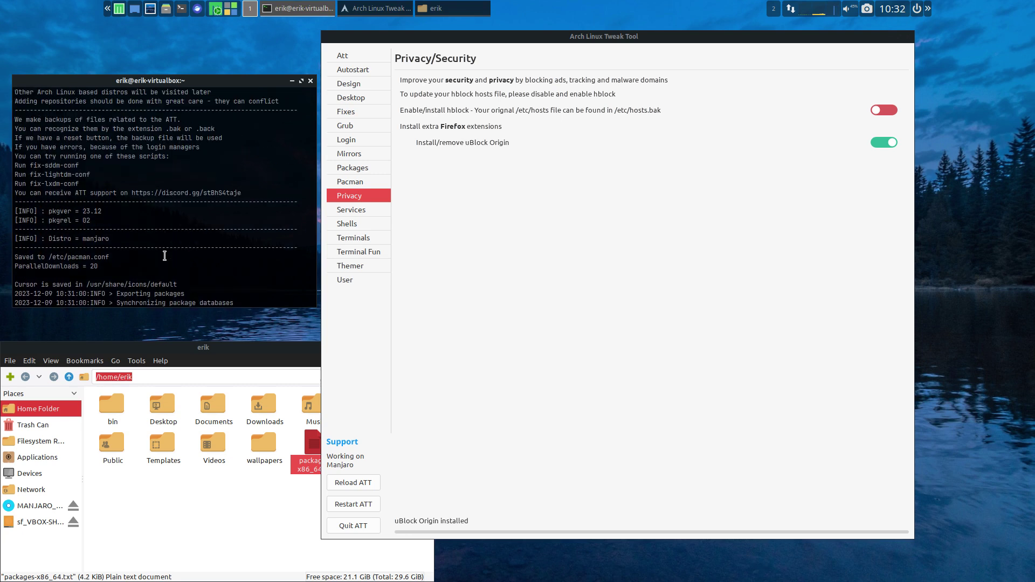
scroll(165, 256, "up", 8)
scroll(164, 255, "down", 15)
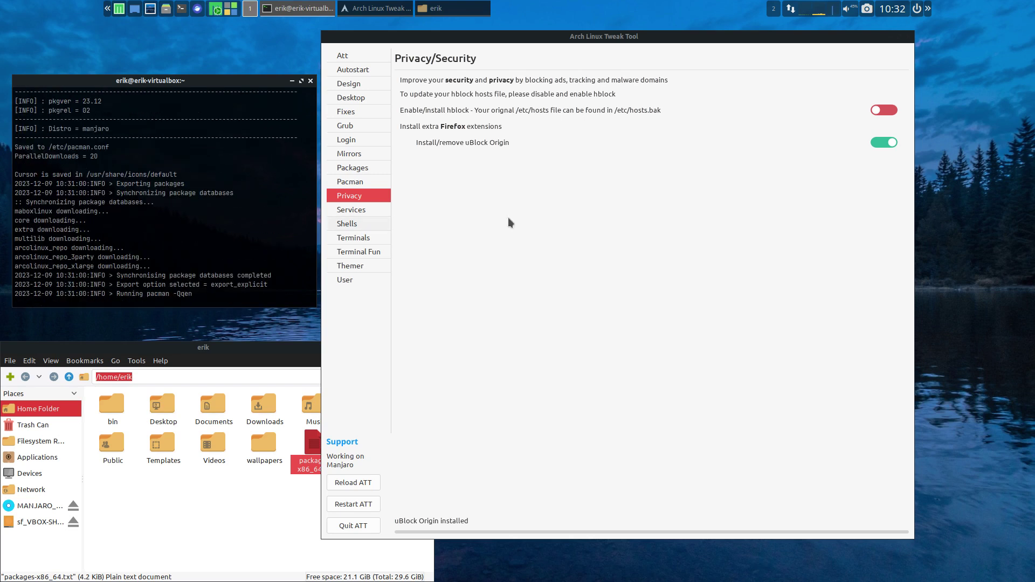
left_click(785, 192)
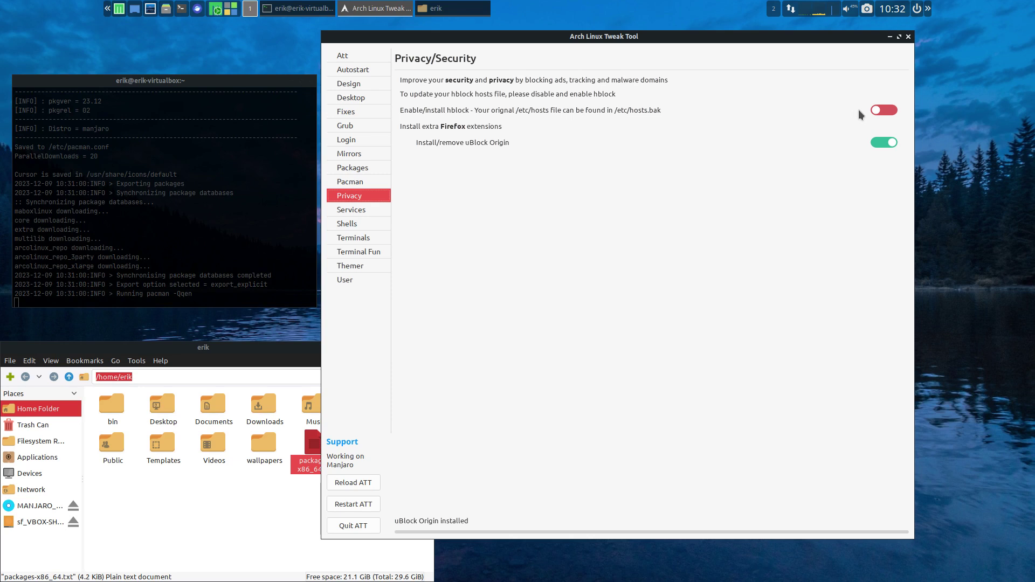
left_click(884, 111)
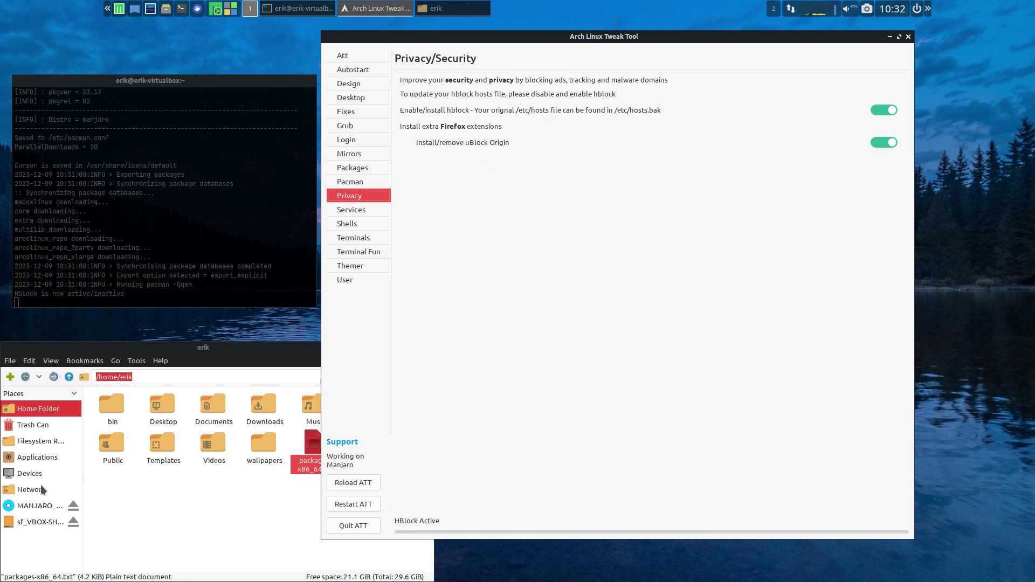
Browse to /etc and open the hosts file in Geany.
left_click(50, 443)
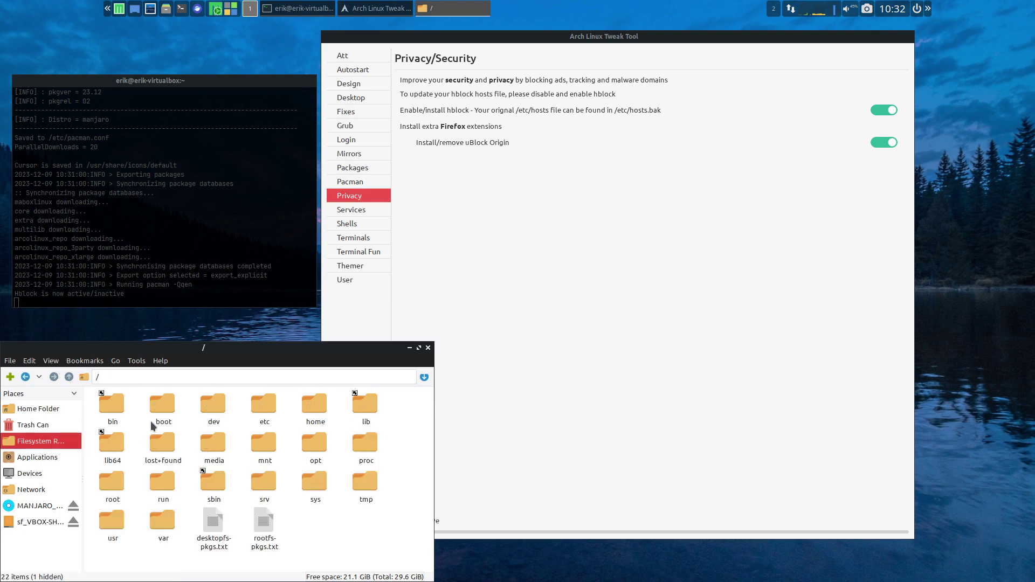
left_click(260, 405)
double_click(263, 409)
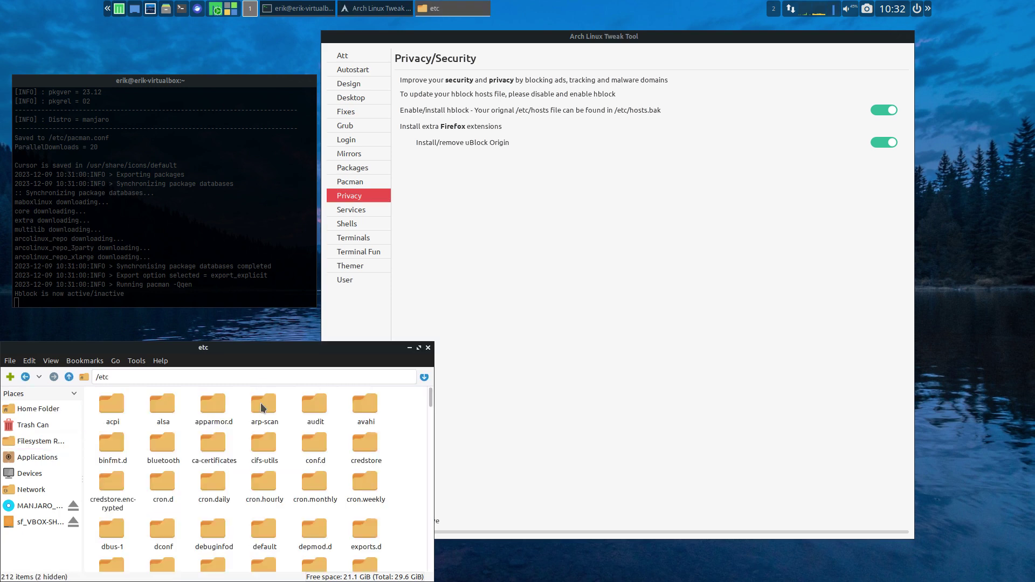
type("hosst")
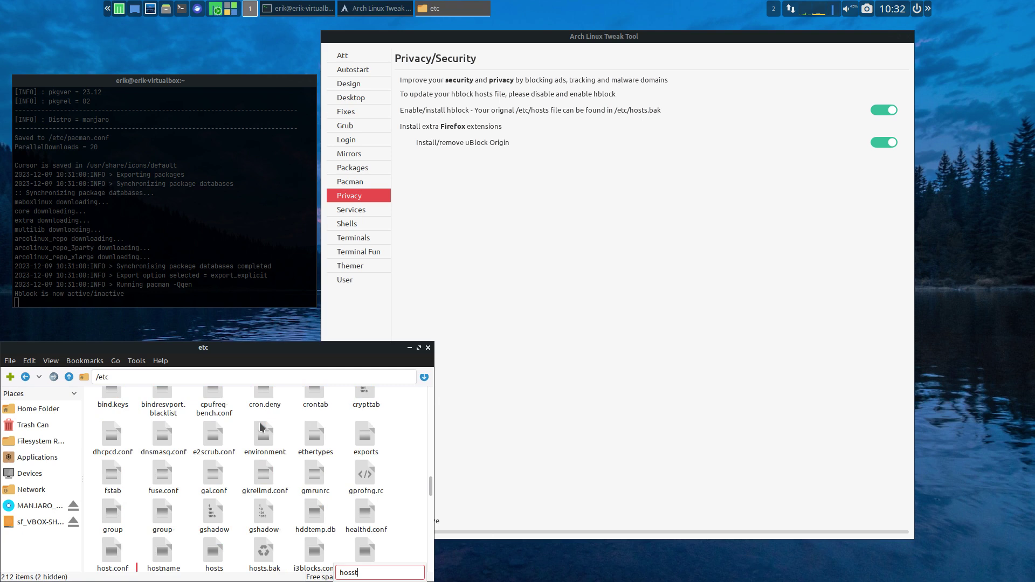
left_click(222, 562)
double_click(222, 562)
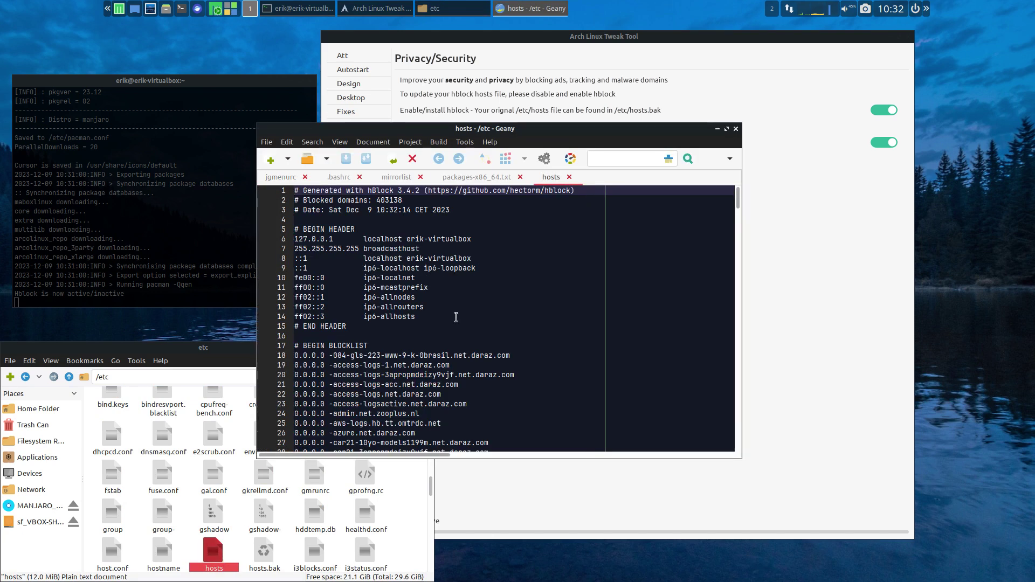
Scroll to the end of the hosts blocklist, then return to the Tweak Tool.
scroll(456, 317, "down", 7)
scroll(456, 316, "down", 20)
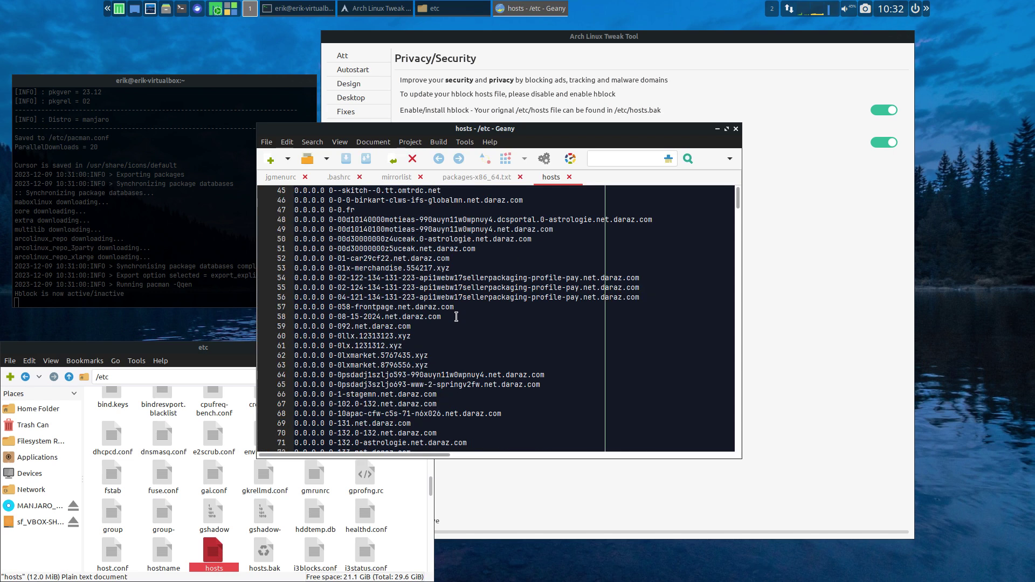
scroll(456, 316, "down", 7)
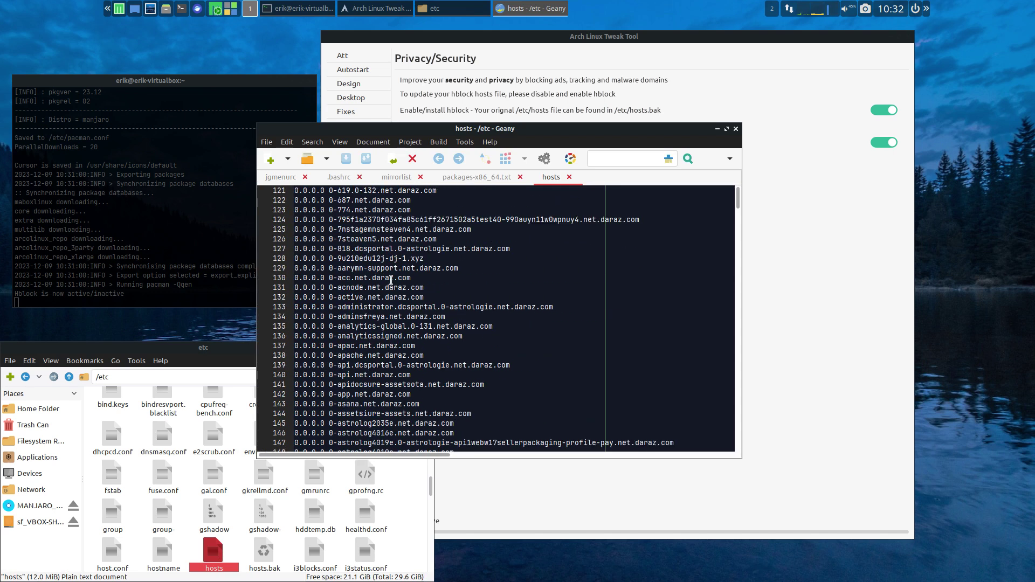
scroll(364, 324, "down", 12)
scroll(367, 330, "down", 20)
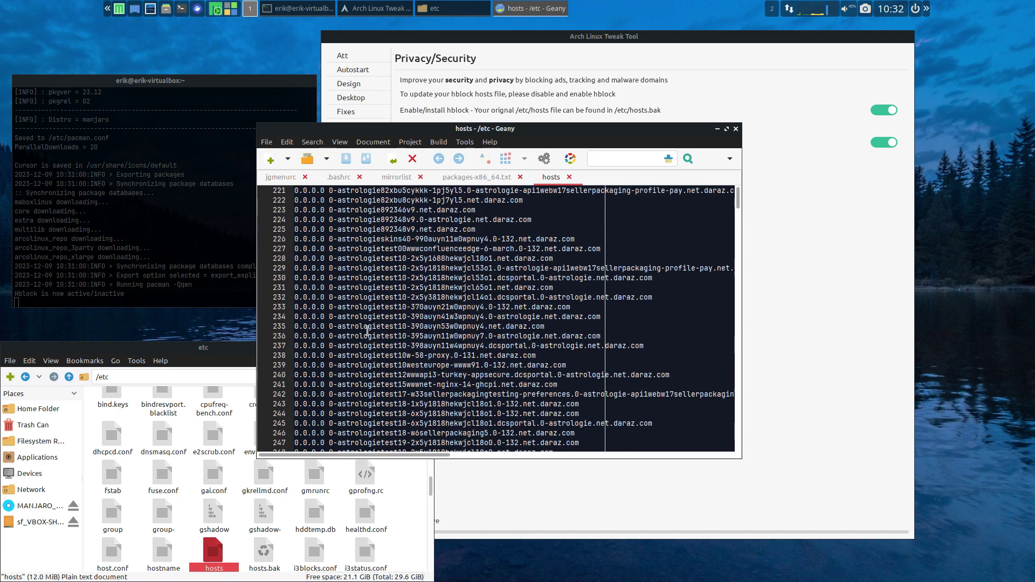
scroll(367, 330, "down", 15)
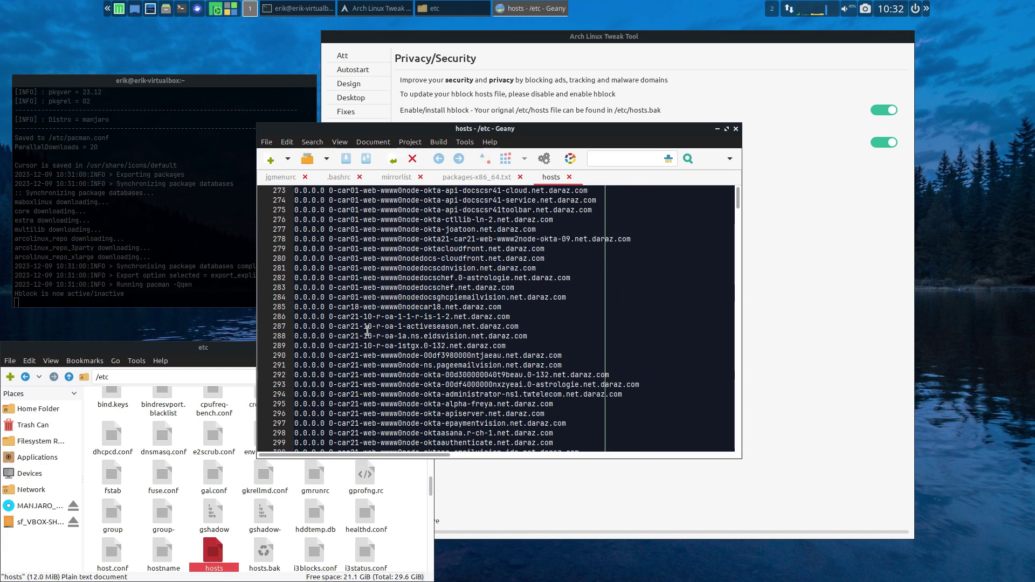
scroll(367, 330, "down", 20)
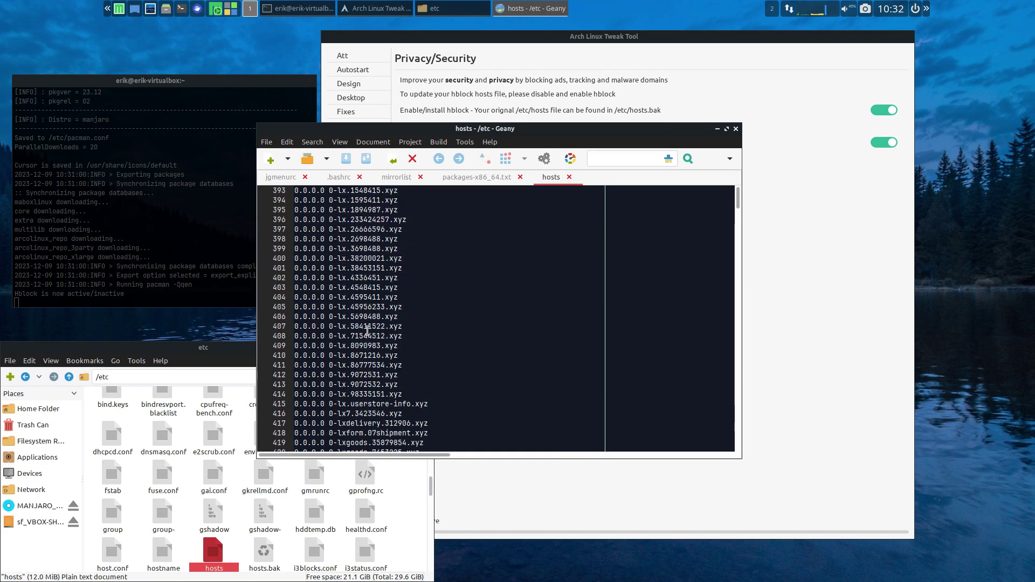
scroll(367, 331, "down", 20)
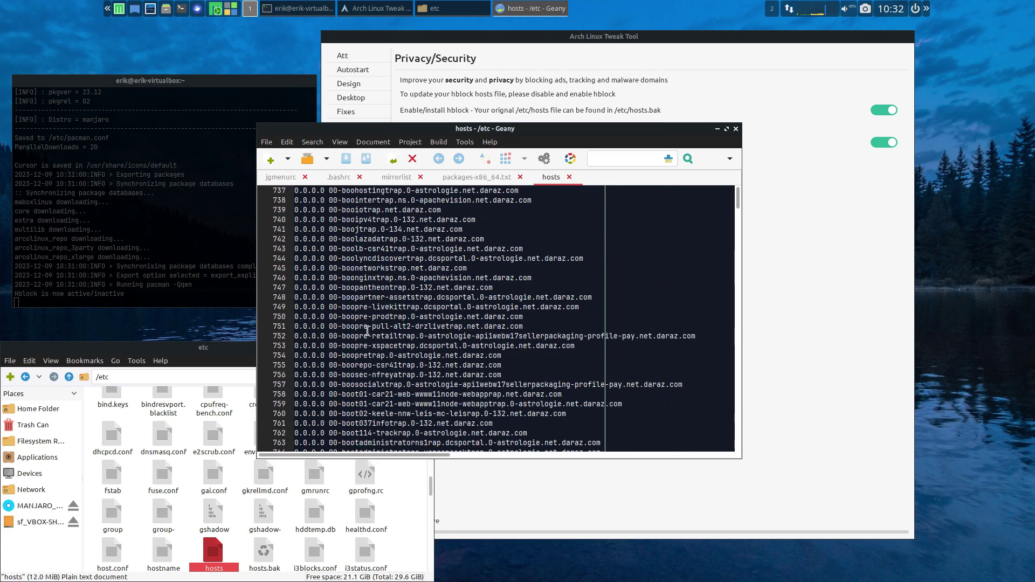
scroll(367, 331, "down", 20)
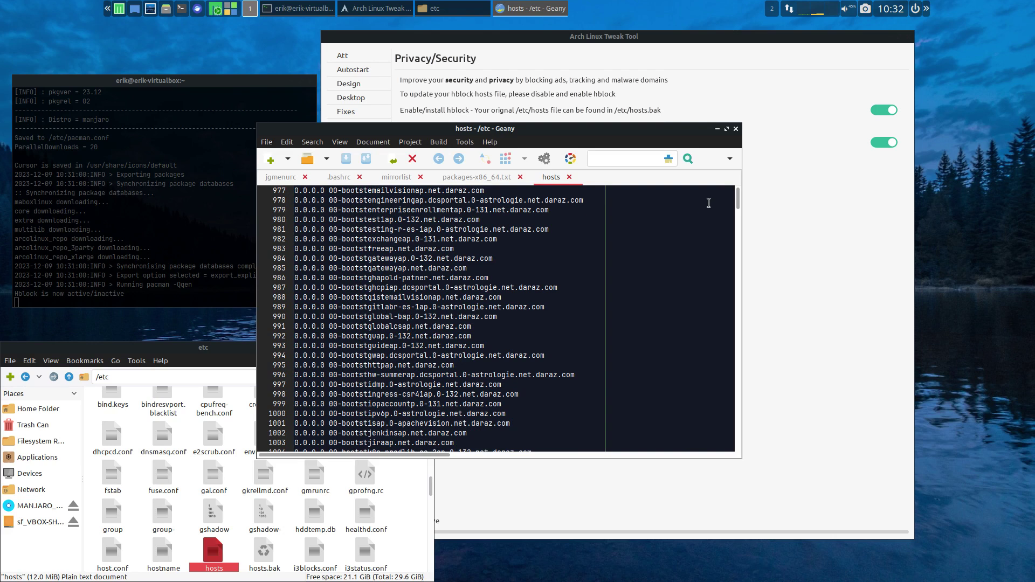
left_click_drag(737, 204, 737, 329)
left_click(731, 121)
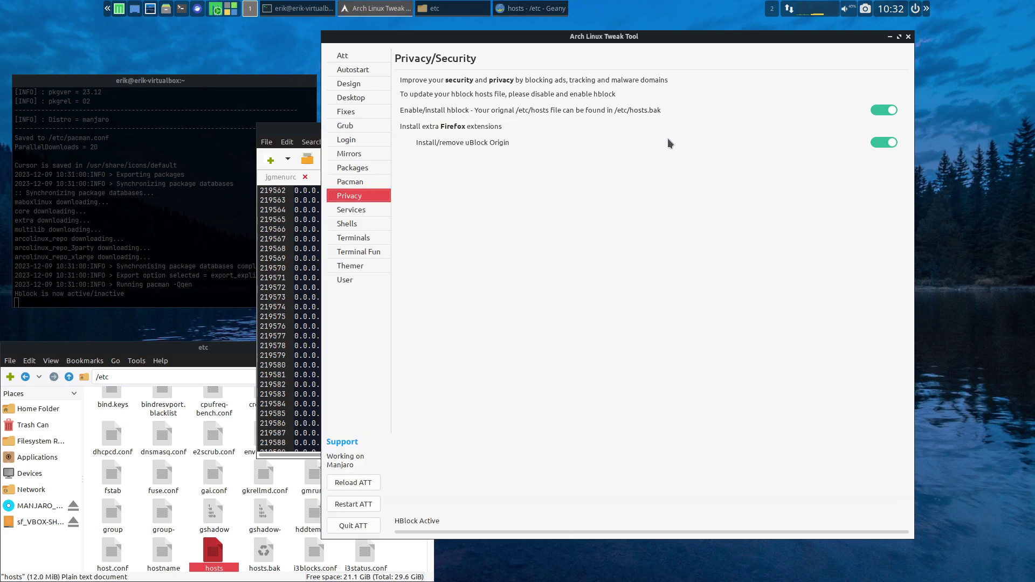
Close the hosts editor and browse the Services tabs: network, printing, Samba and Bluetooth.
left_click(331, 209)
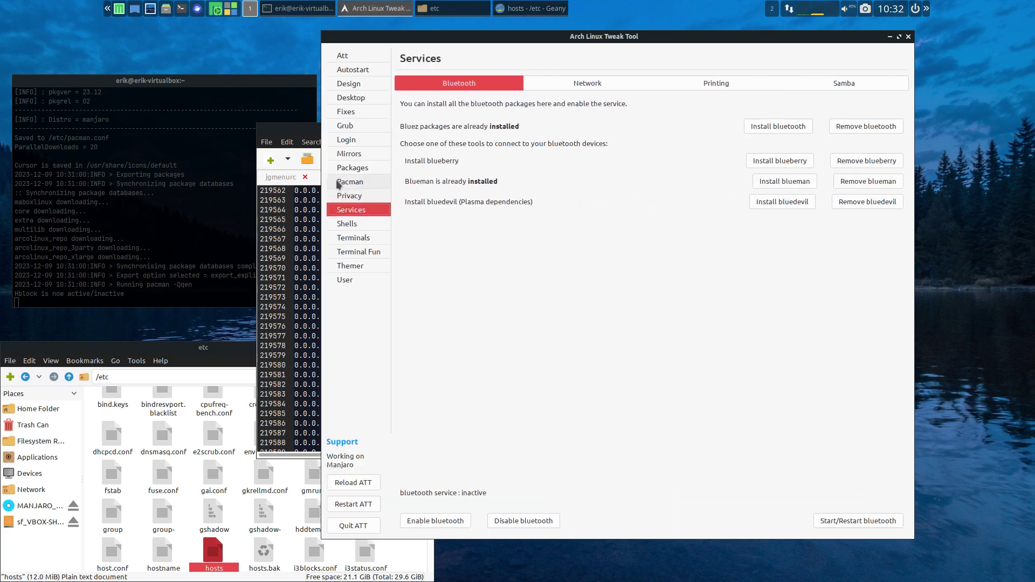
left_click(296, 132)
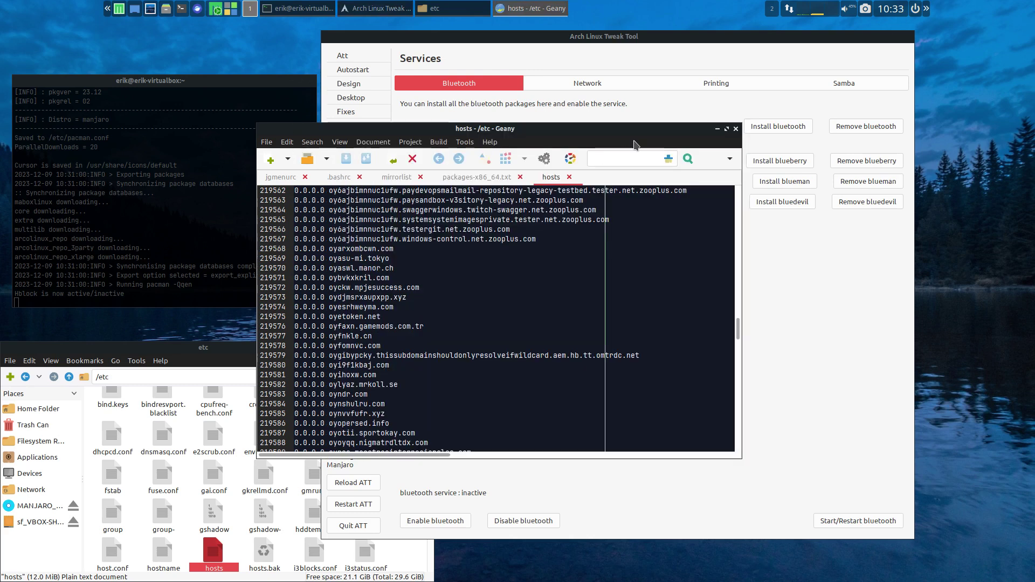
left_click(736, 129)
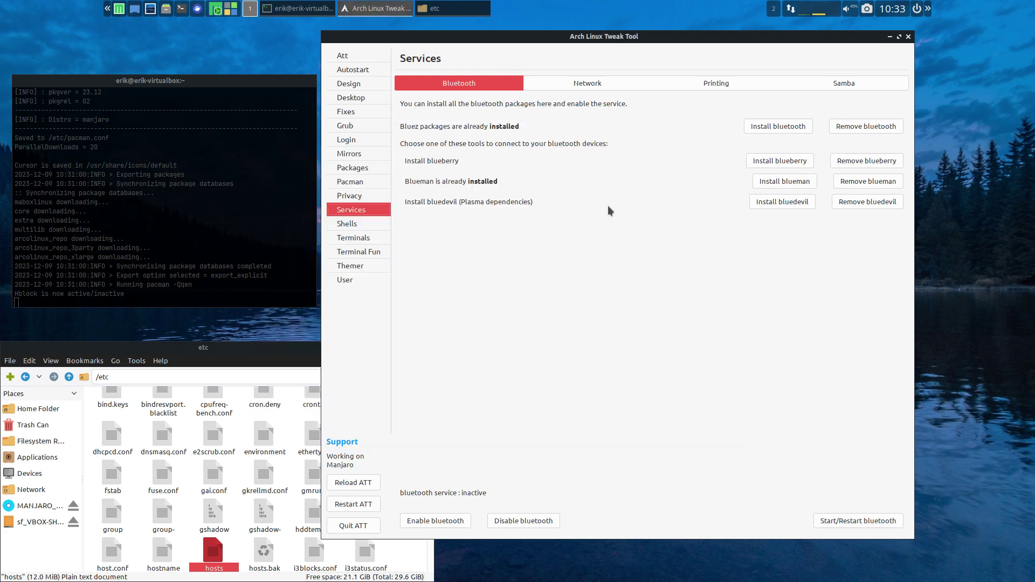
left_click(590, 85)
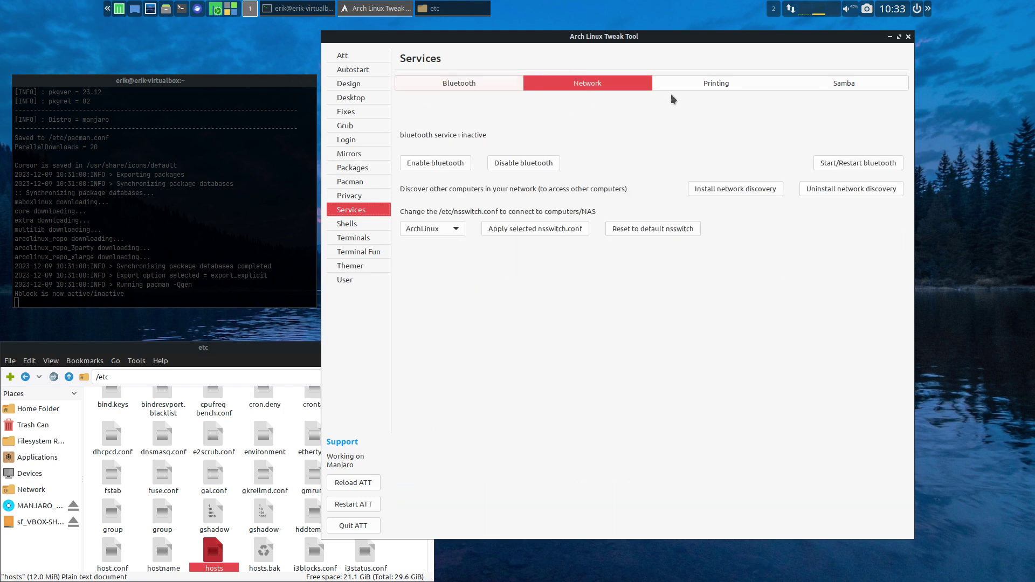
left_click(722, 83)
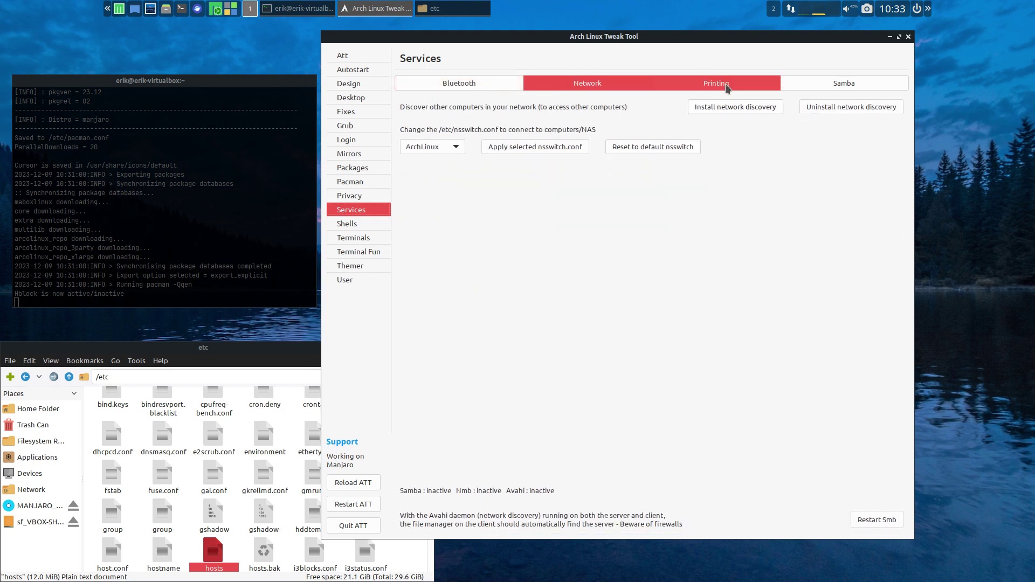
left_click(852, 86)
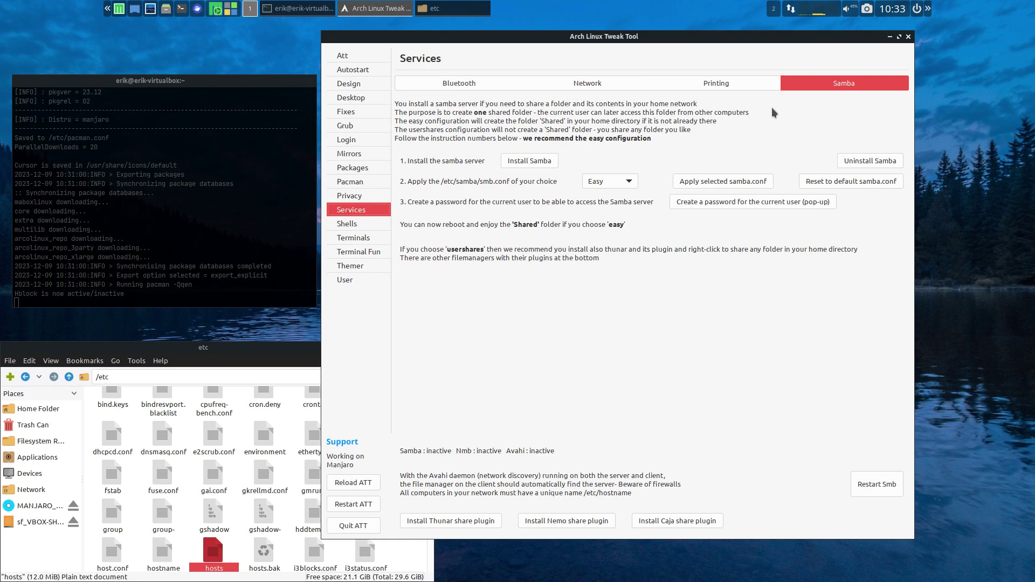
left_click(479, 84)
left_click(604, 89)
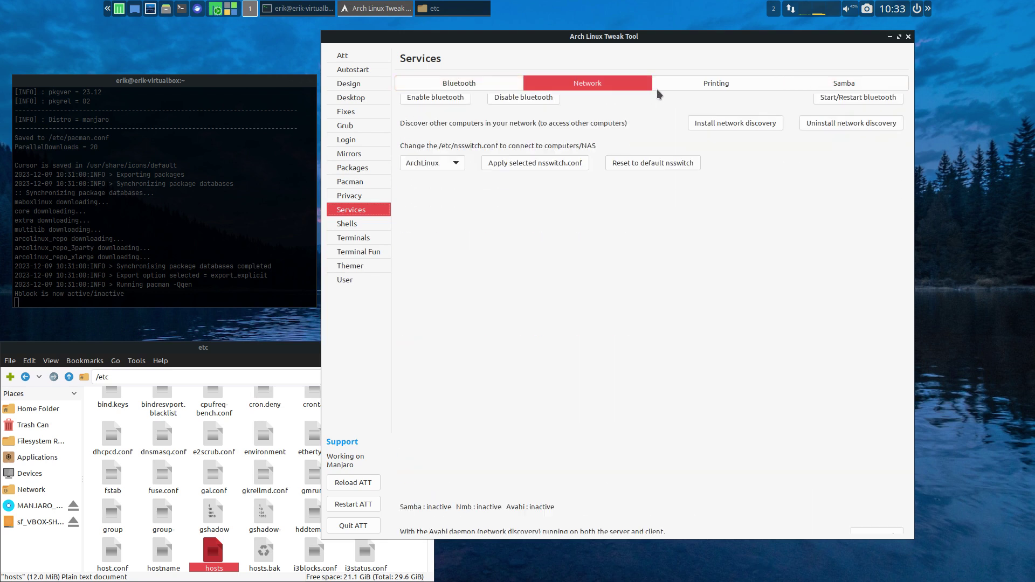
On Shells > EXTRA, tick all nine extra applications via 'Select them all'.
left_click(358, 223)
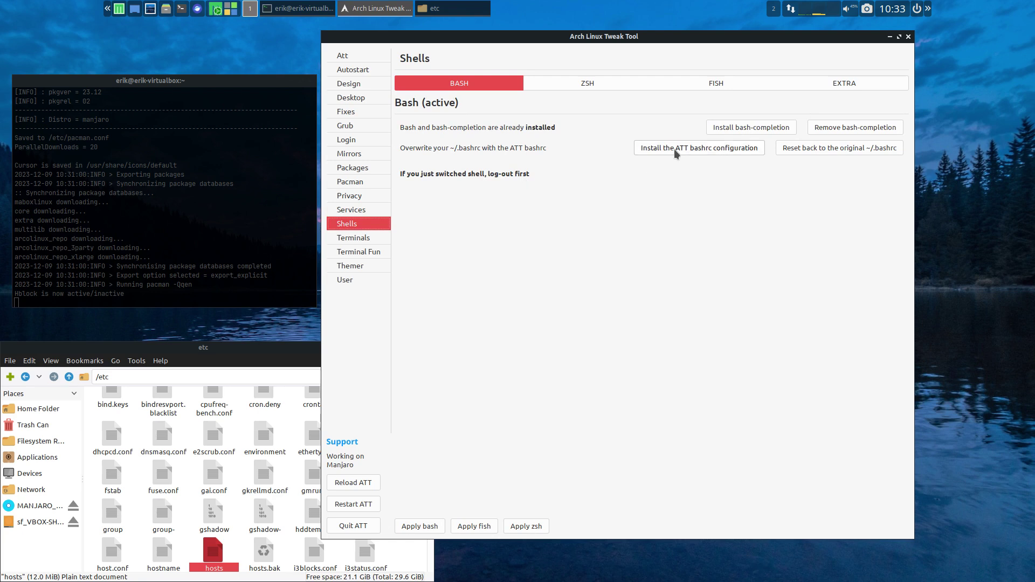
left_click(647, 85)
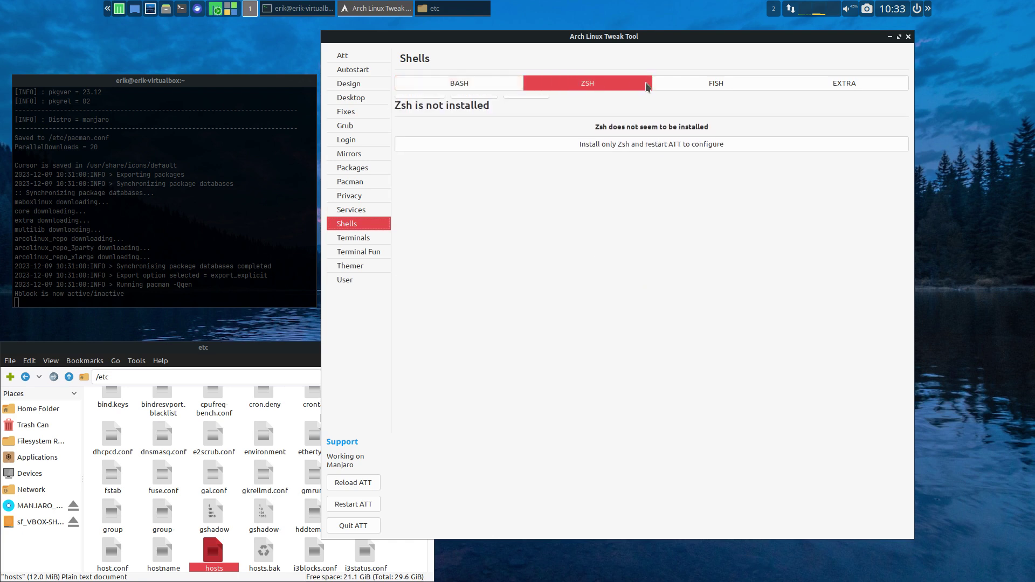
left_click(728, 83)
left_click(835, 85)
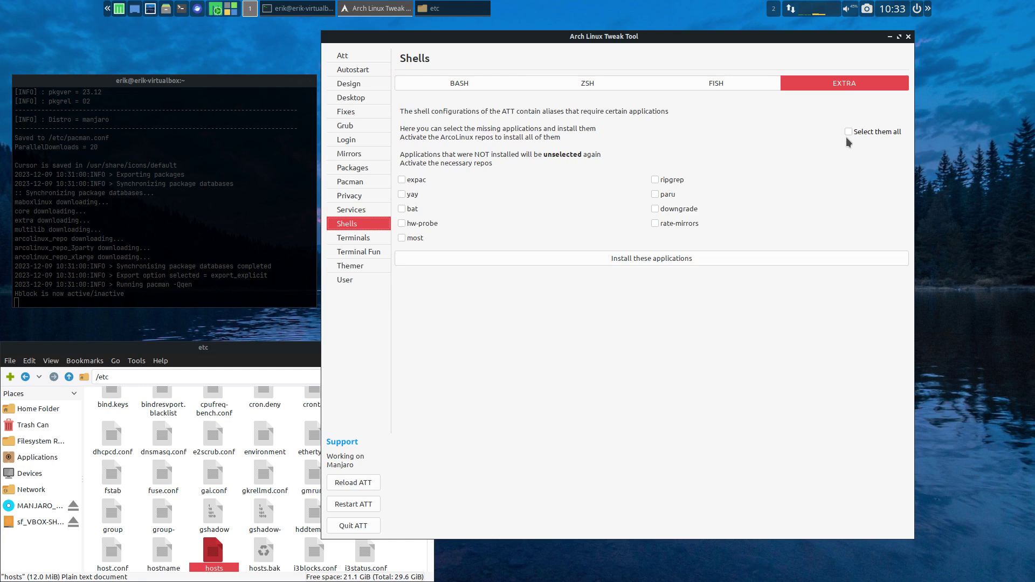
left_click(849, 132)
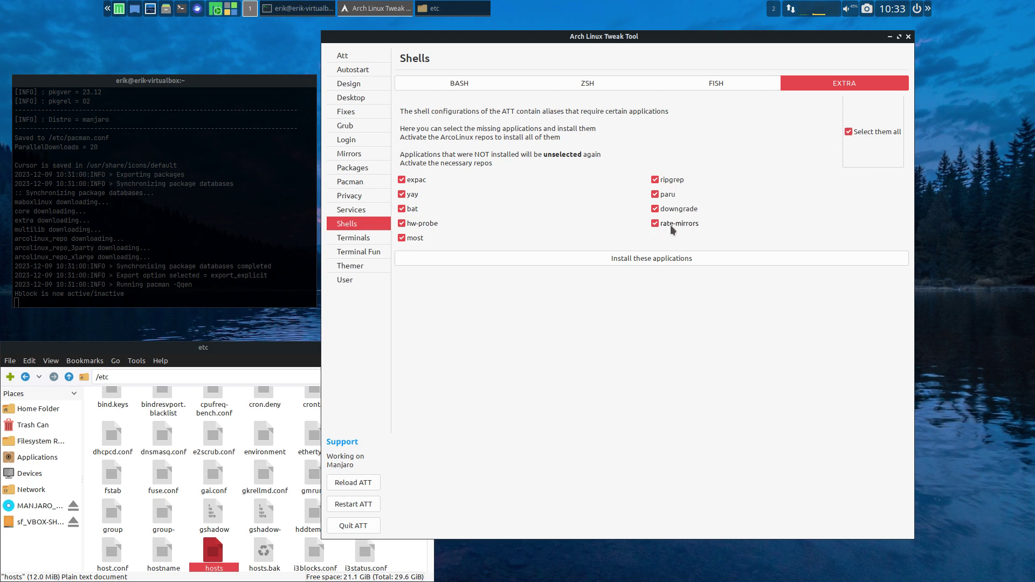
Run upall in a new terminal and install the ticked extra shell applications.
left_click(198, 289)
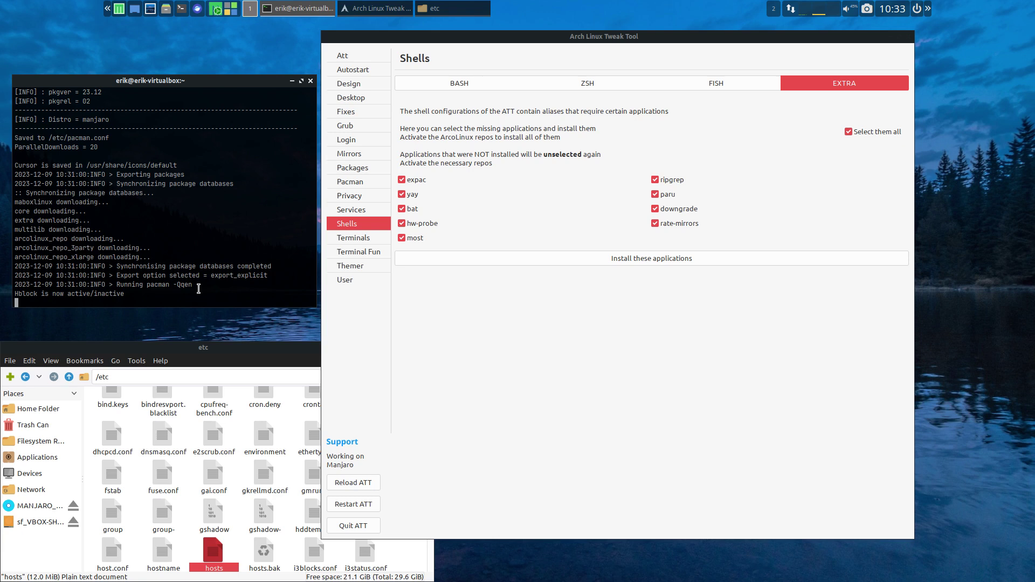
key("ctrl+alt+t")
type("upall")
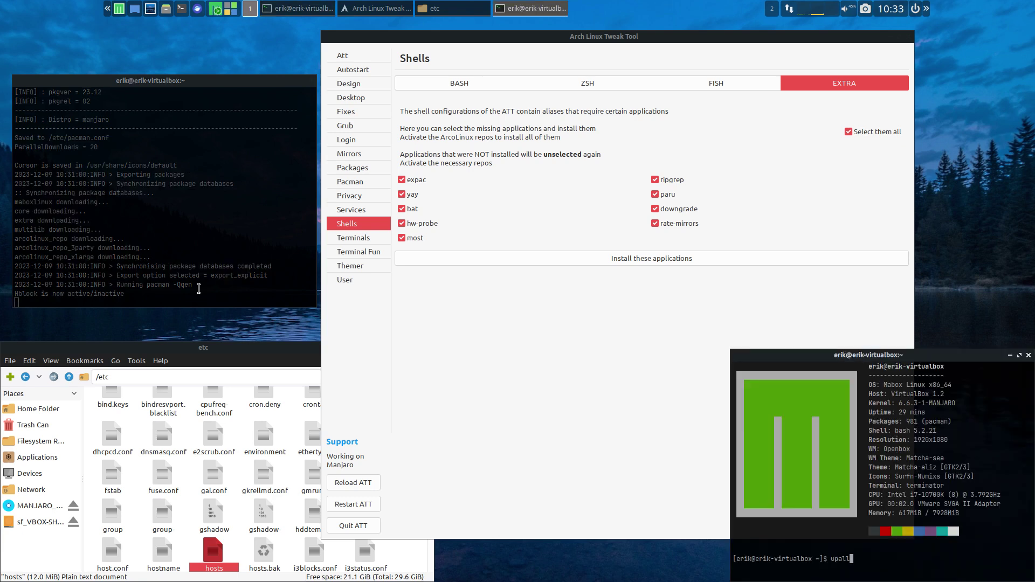
key("Return")
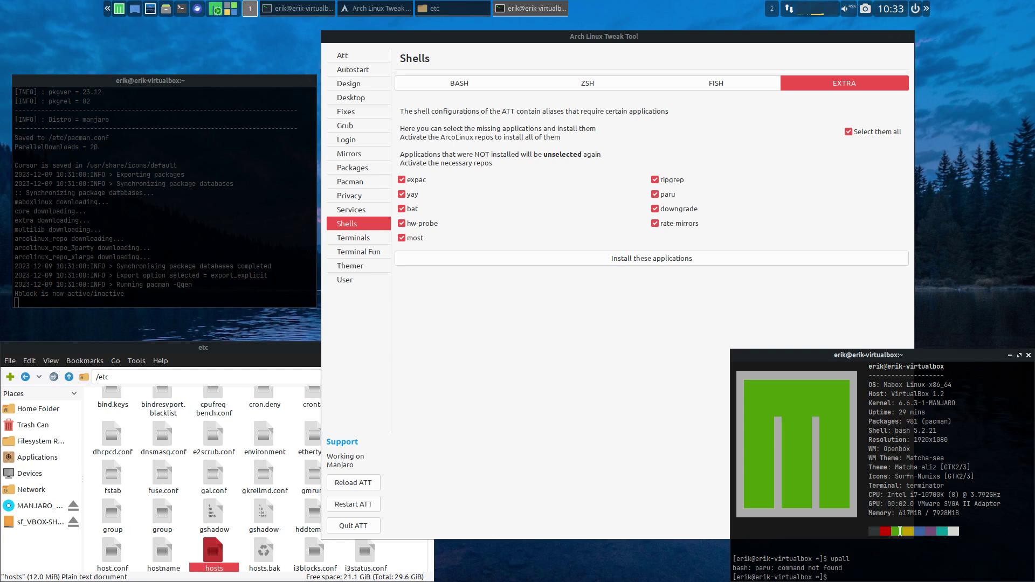
key("ctrl+plus")
key("ctrl+plus")
key("ctrl+plus")
key("ctrl+plus")
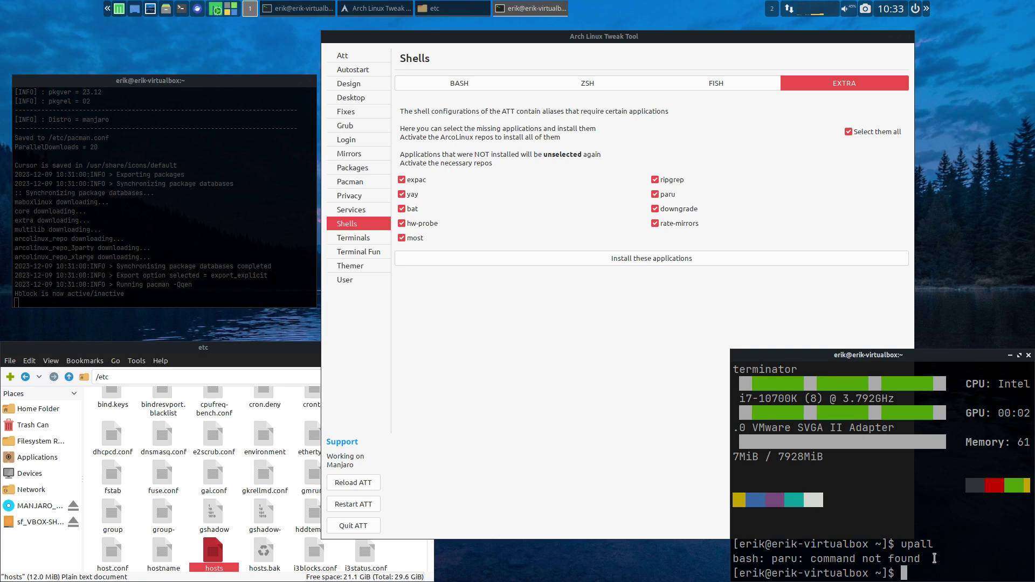
left_click(726, 260)
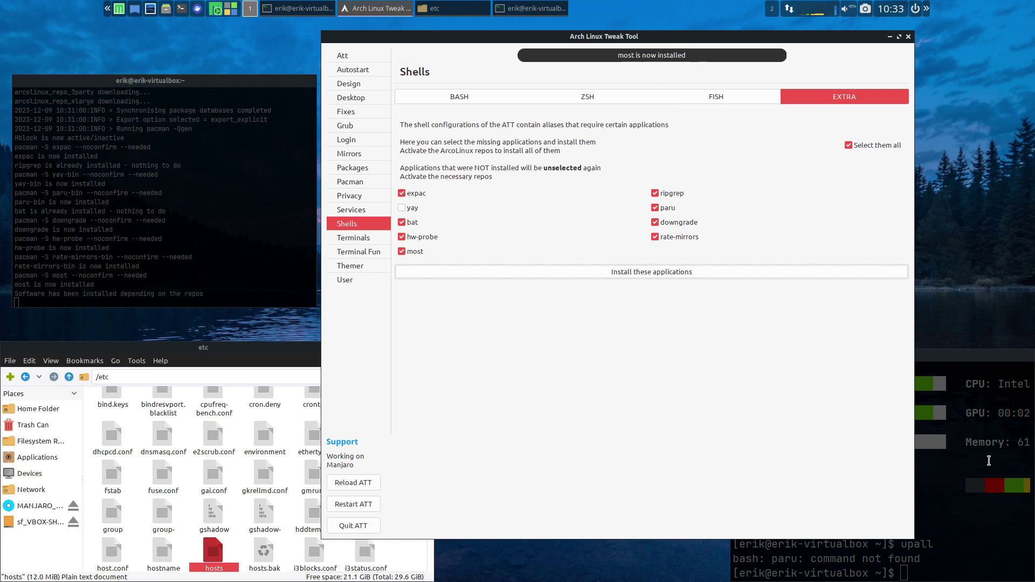
Rerun upall with the sudo password, confirming nothing to upgrade, then return to the Tweak Tool.
left_click(922, 513)
type("upall")
key("Return")
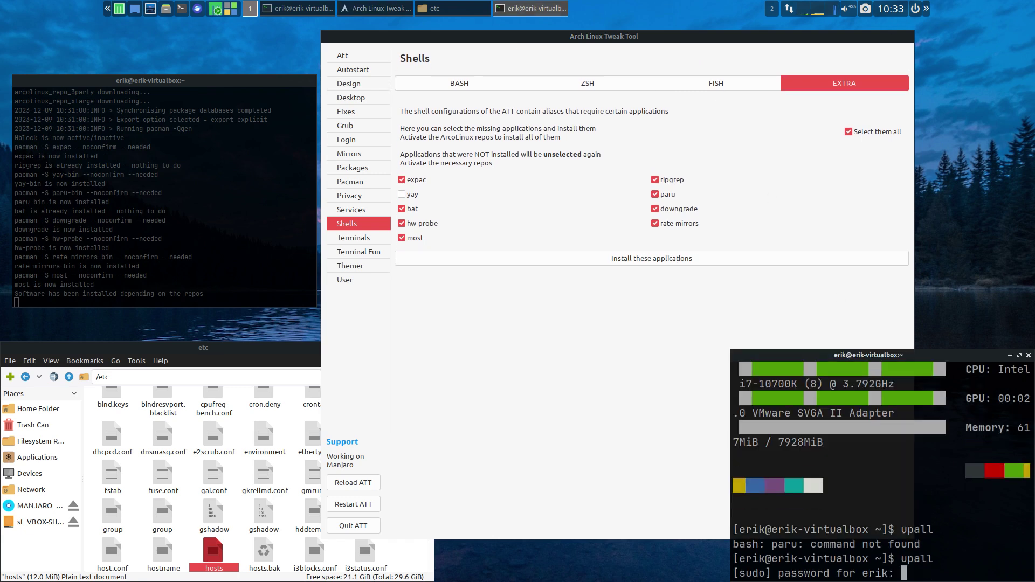
key("Return")
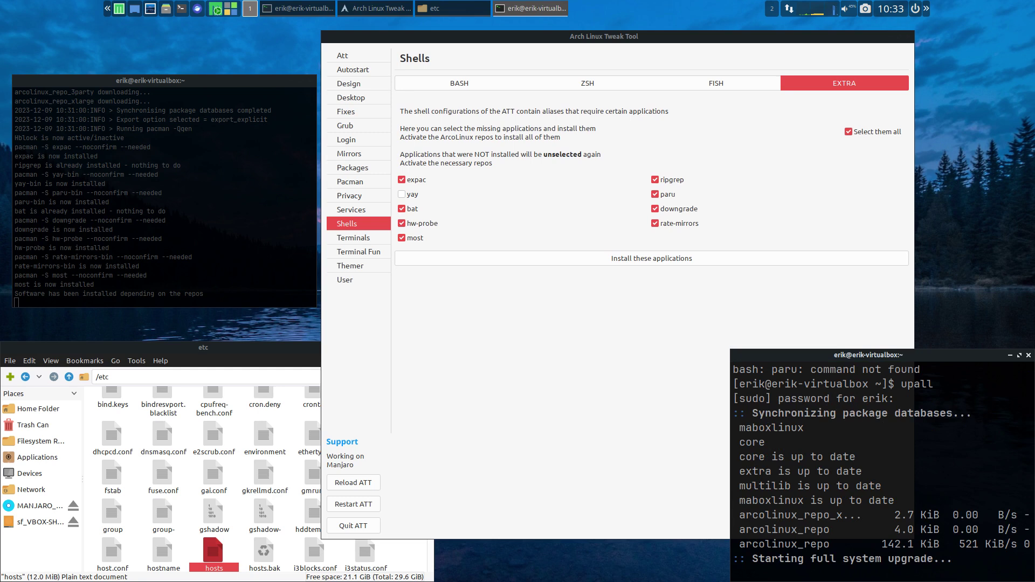
left_click_drag(939, 357, 675, 188)
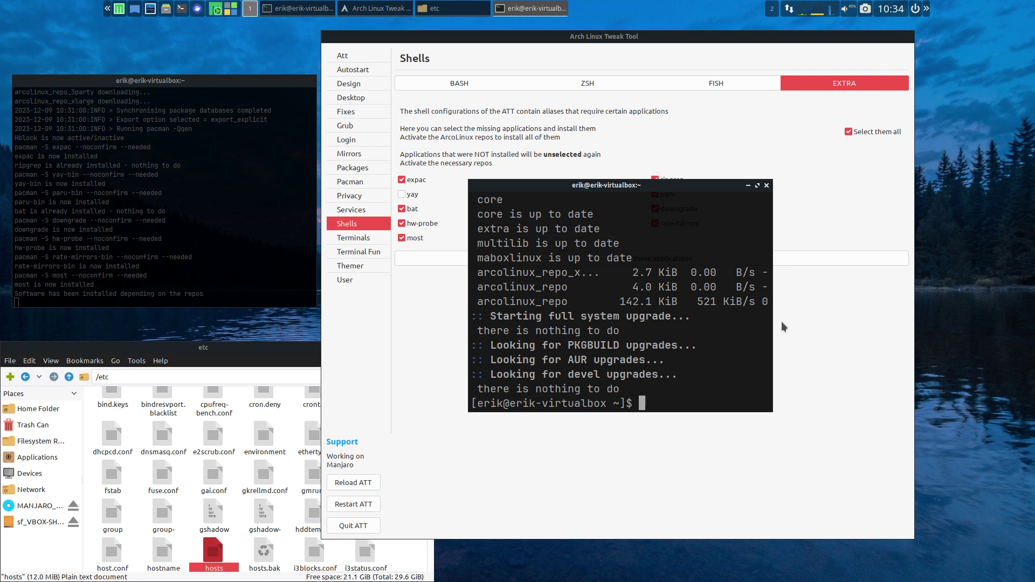
left_click(773, 182)
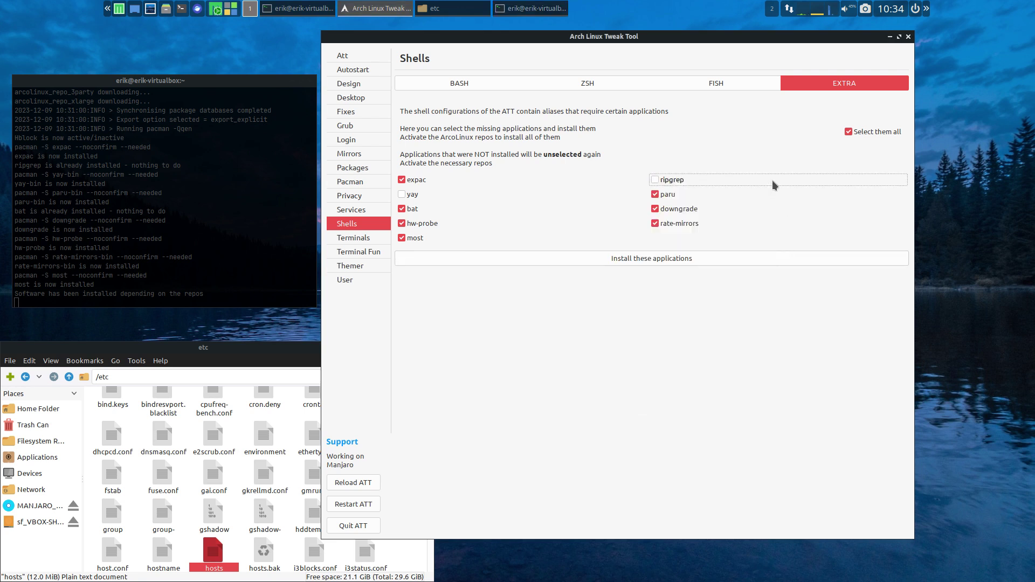
Open the Terminals page and install termite with 'sudo pacman -S termite'.
left_click(361, 238)
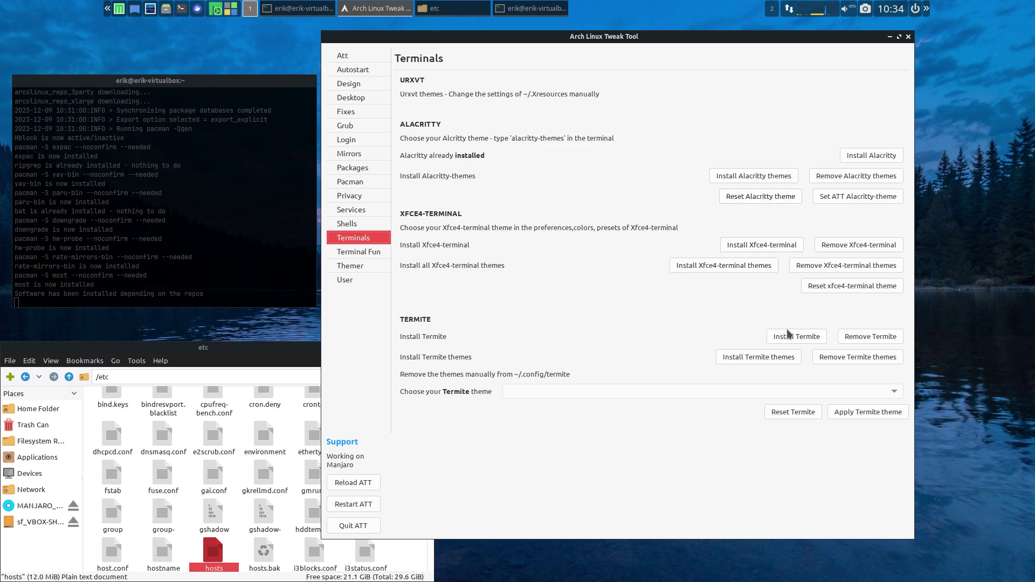
left_click(190, 289)
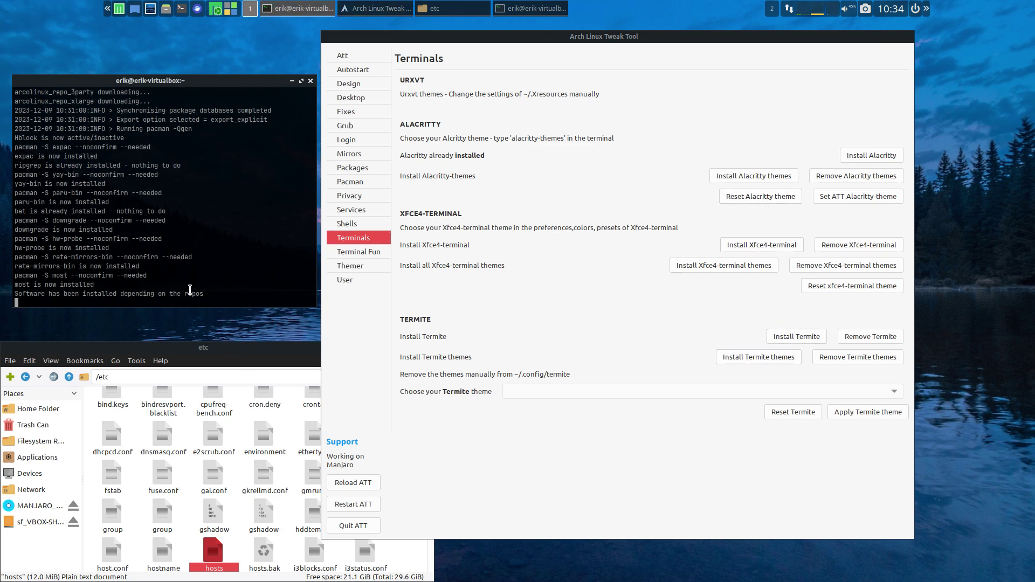
key("super")
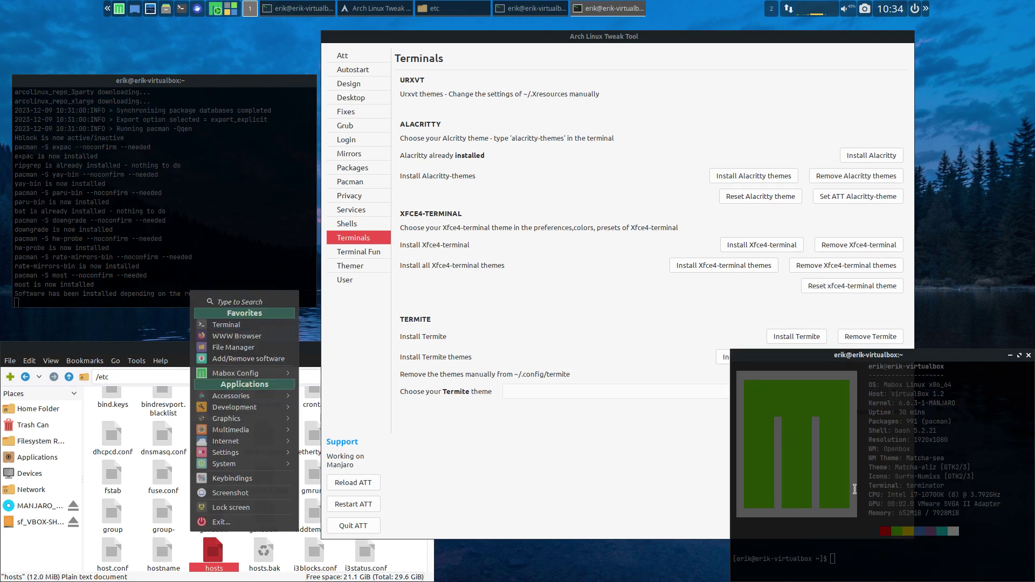
left_click(854, 488)
type("sudo pacman -S termite")
key("Return")
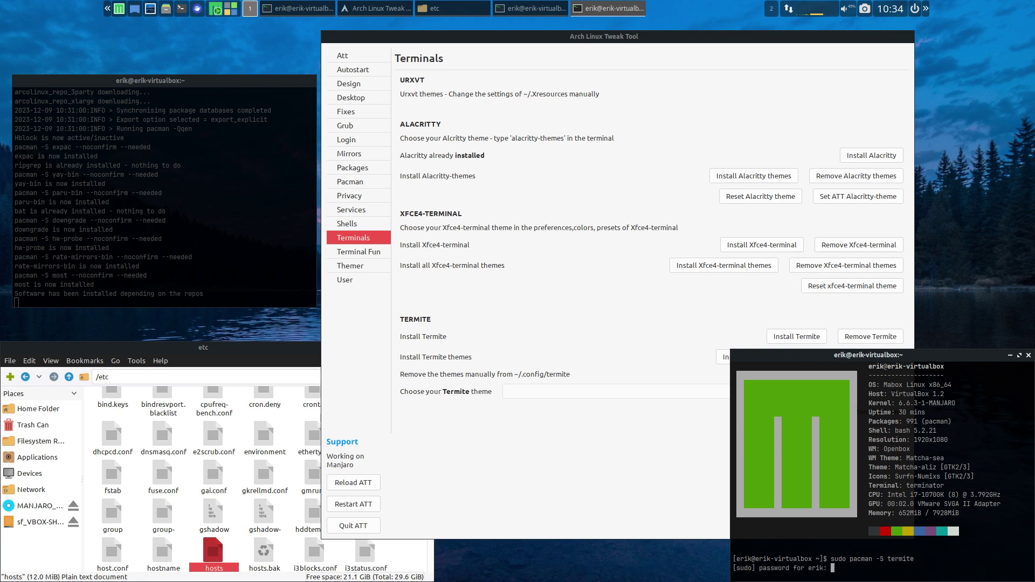
key("Return")
key("Return")
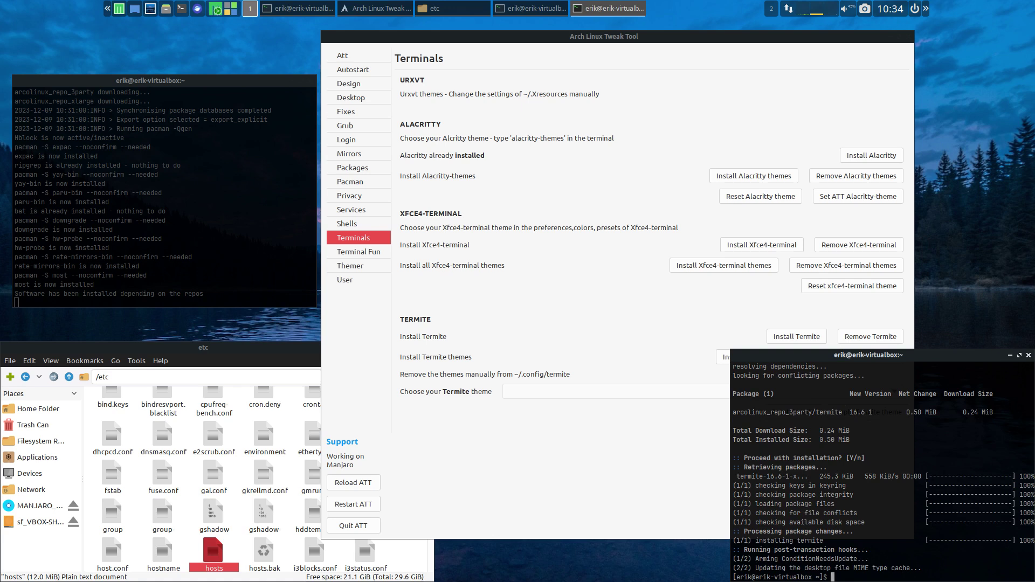
Check the installed AUR termite with 'yay termite', close the terminal, and open Terminal Fun.
type("yay termite")
key("Return")
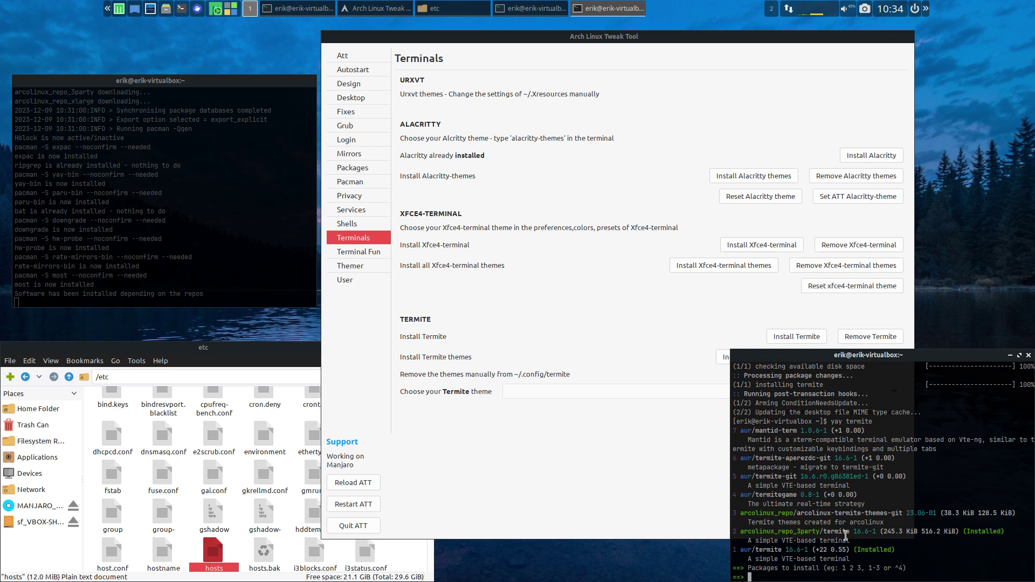
left_click_drag(752, 549, 849, 550)
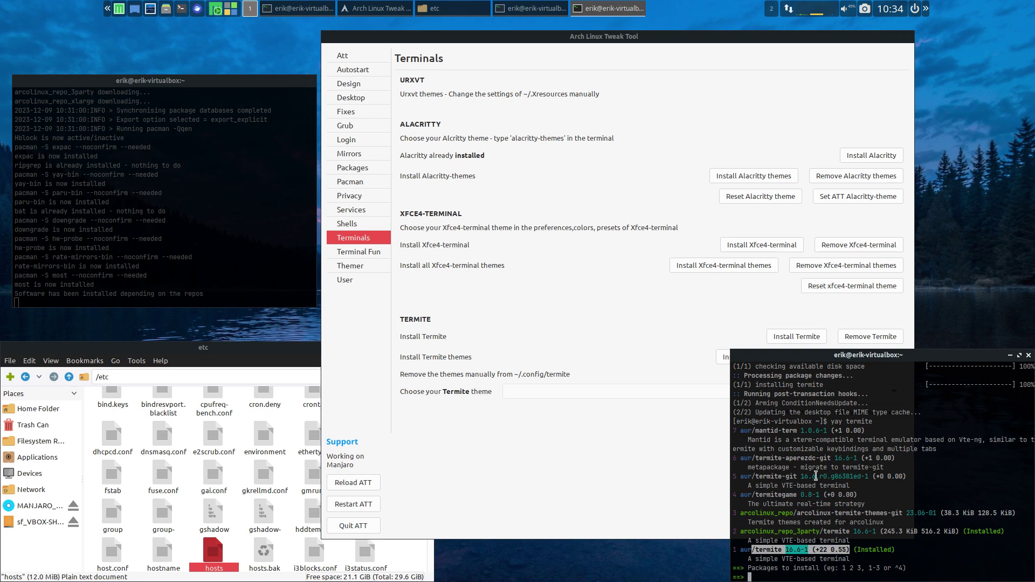
type("q")
left_click(1027, 355)
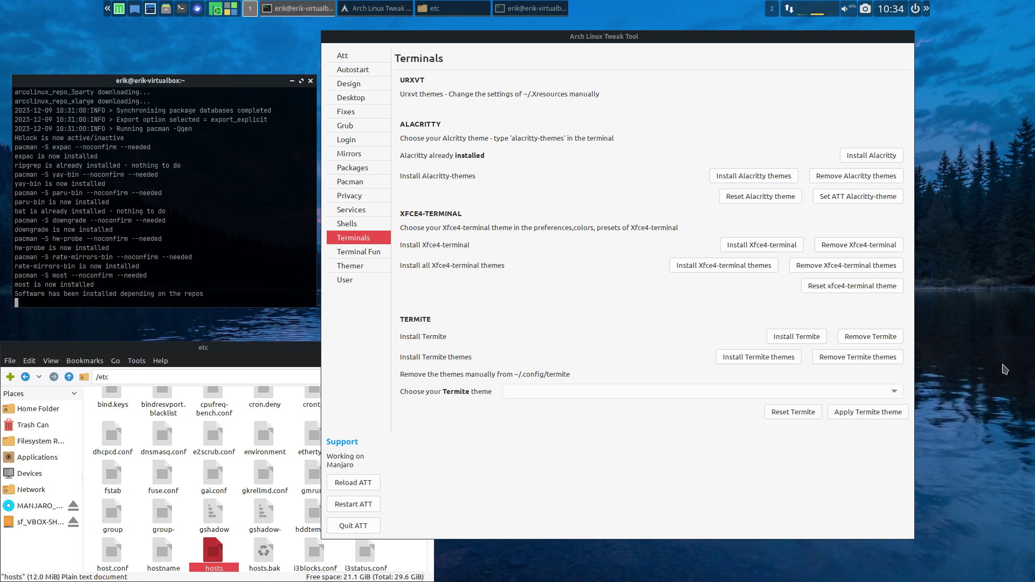
left_click(363, 251)
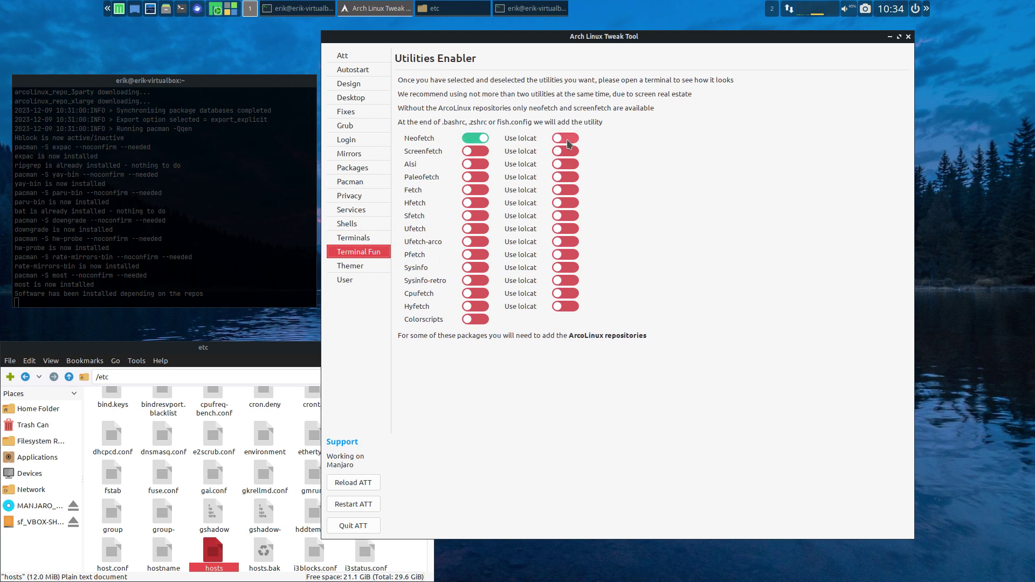
Turn Neofetch off, turn Hfetch on, and preview it in a new terminal.
left_click(479, 138)
key("space")
key("ctrl+alt+t")
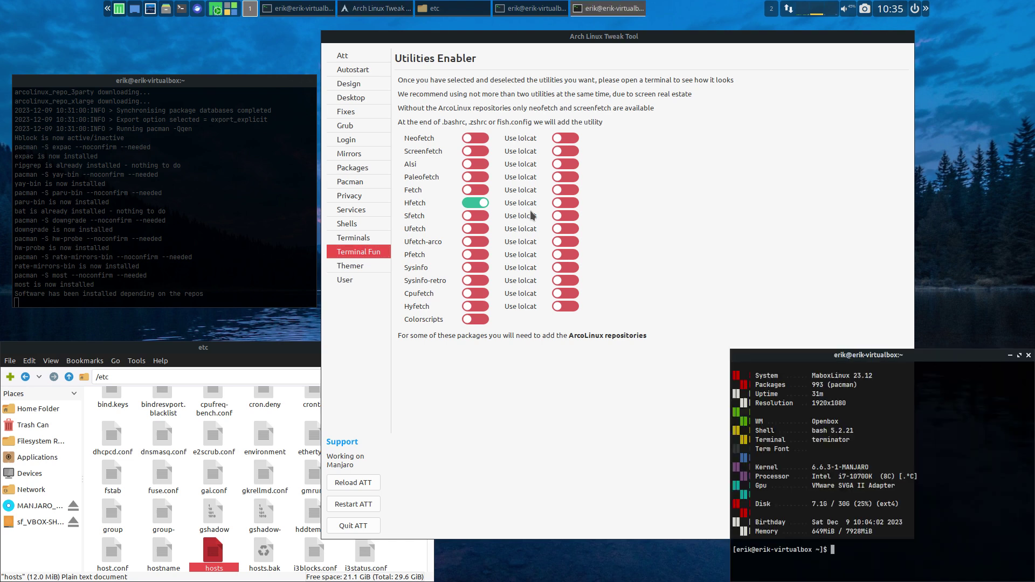
left_click_drag(909, 357, 793, 137)
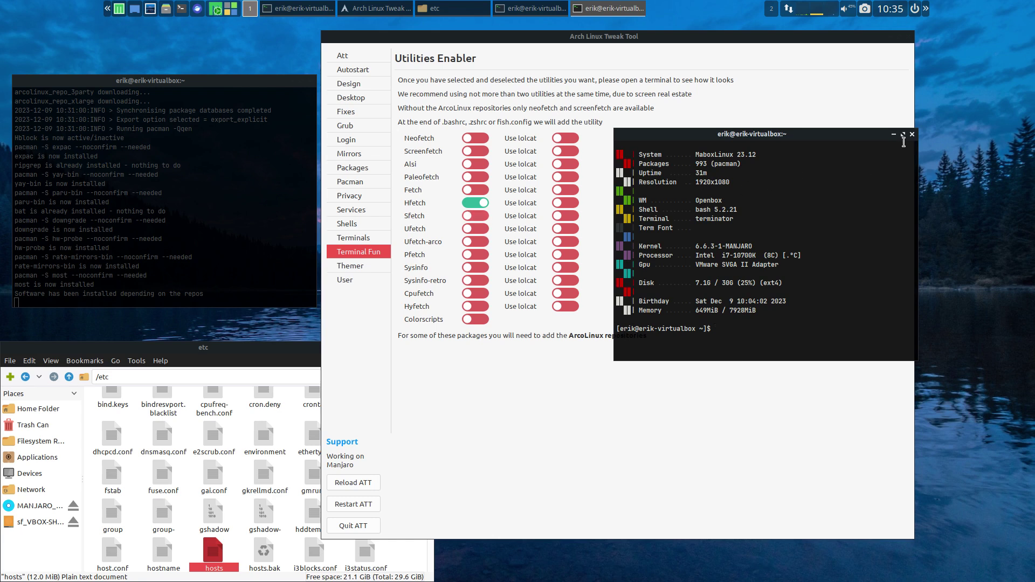
left_click_drag(913, 139, 913, 139)
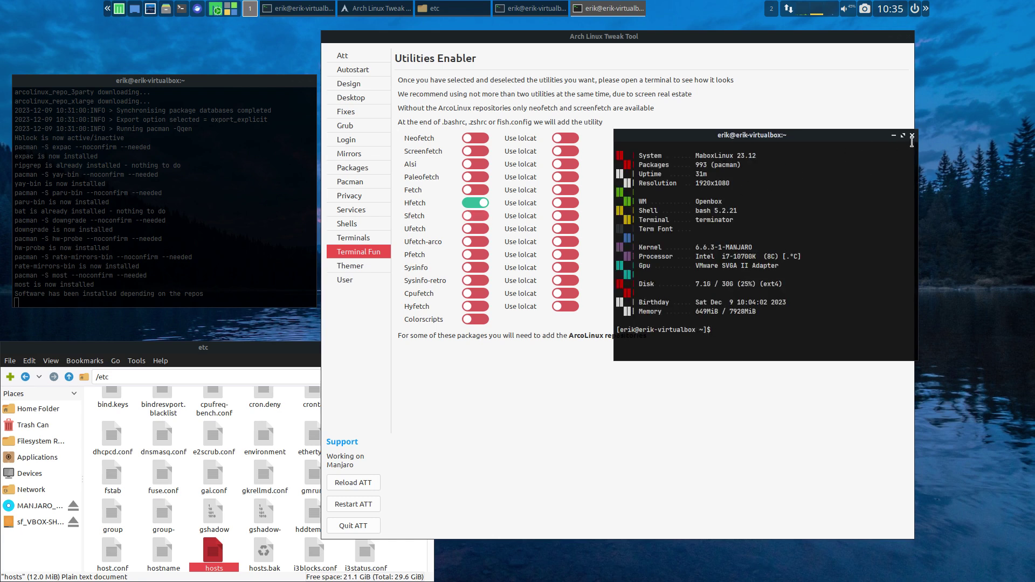
left_click(912, 135)
Turn Hfetch back off and confirm a fresh terminal runs no fetch.
left_click(480, 203)
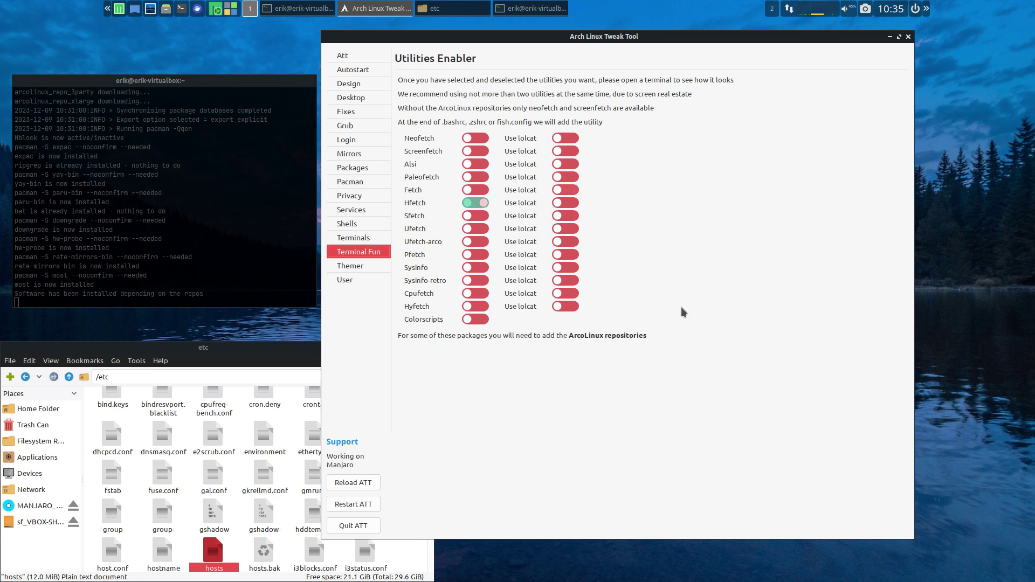
key("ctrl+alt+t")
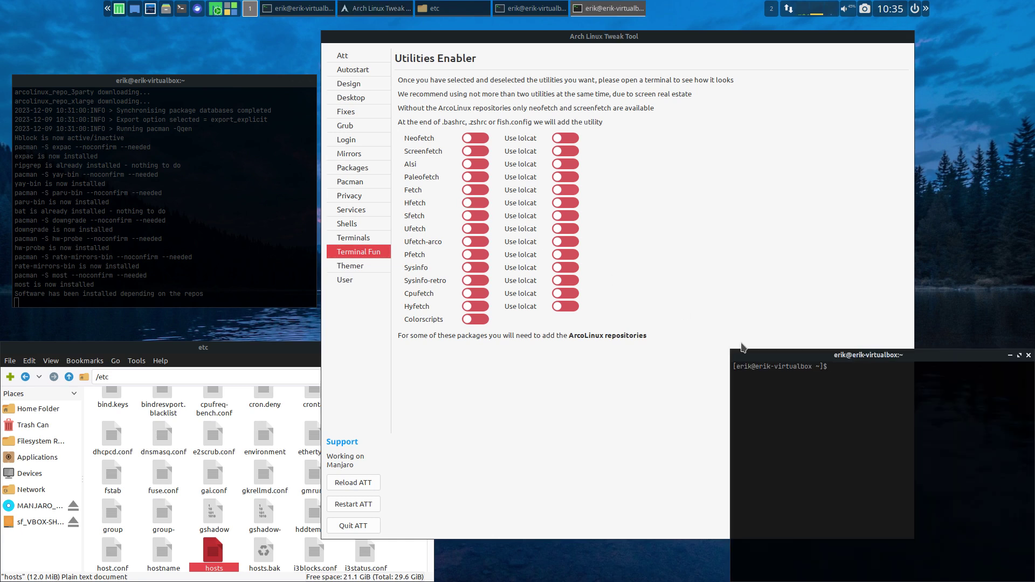
left_click_drag(802, 350, 677, 244)
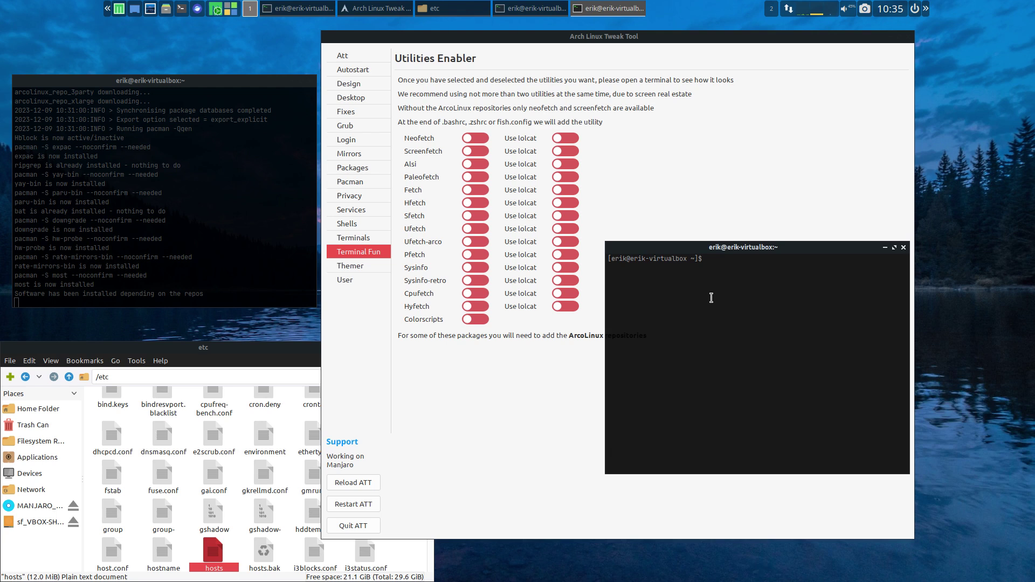
left_click(904, 247)
left_click(351, 267)
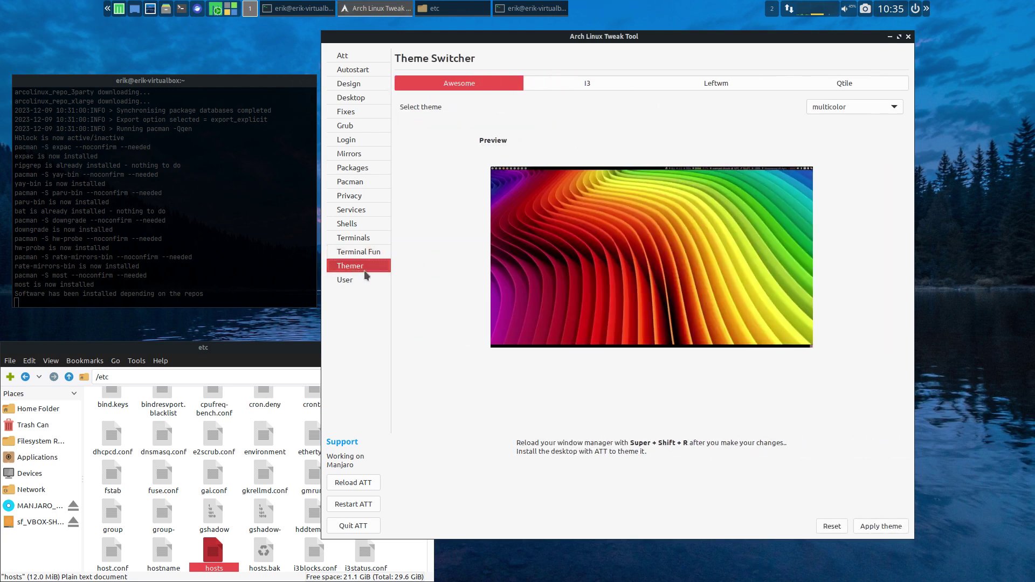
Preview the arcolinux-zion i3 theme, then apply the copland Awesome theme.
left_click(600, 88)
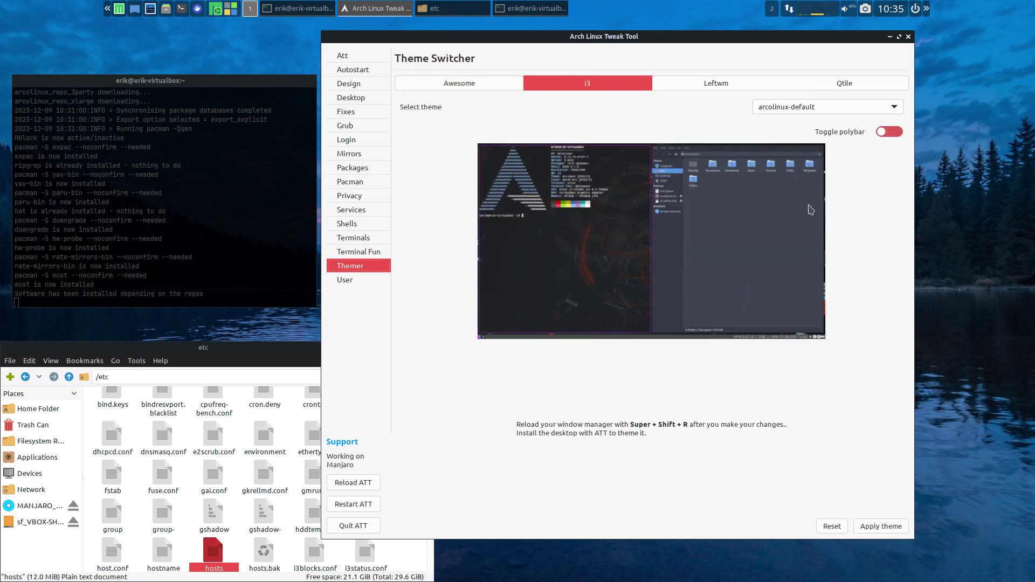
left_click(813, 108)
left_click(813, 107)
left_click(811, 109)
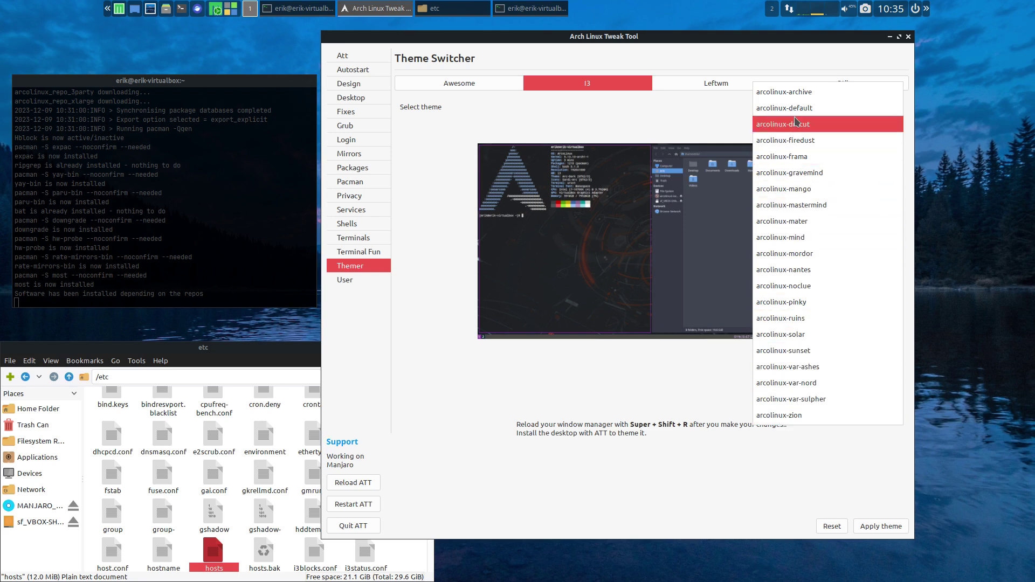
left_click(808, 415)
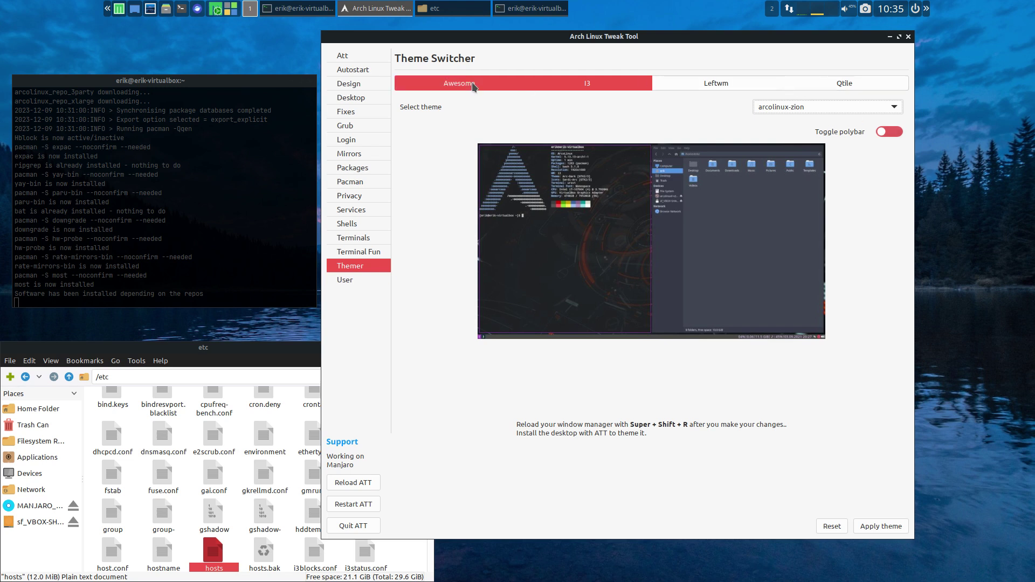
left_click(509, 83)
left_click(832, 106)
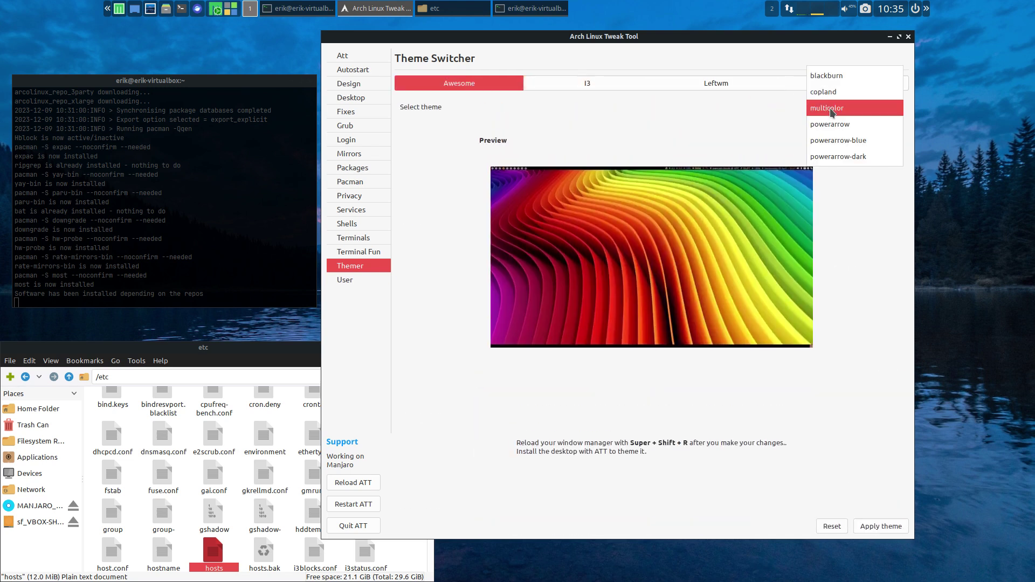
left_click(849, 97)
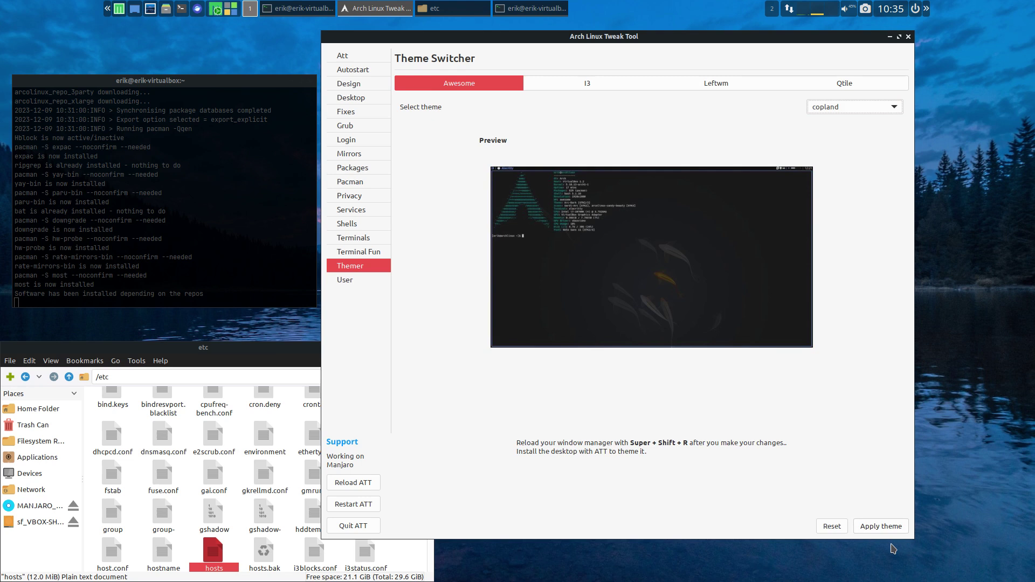
left_click(881, 526)
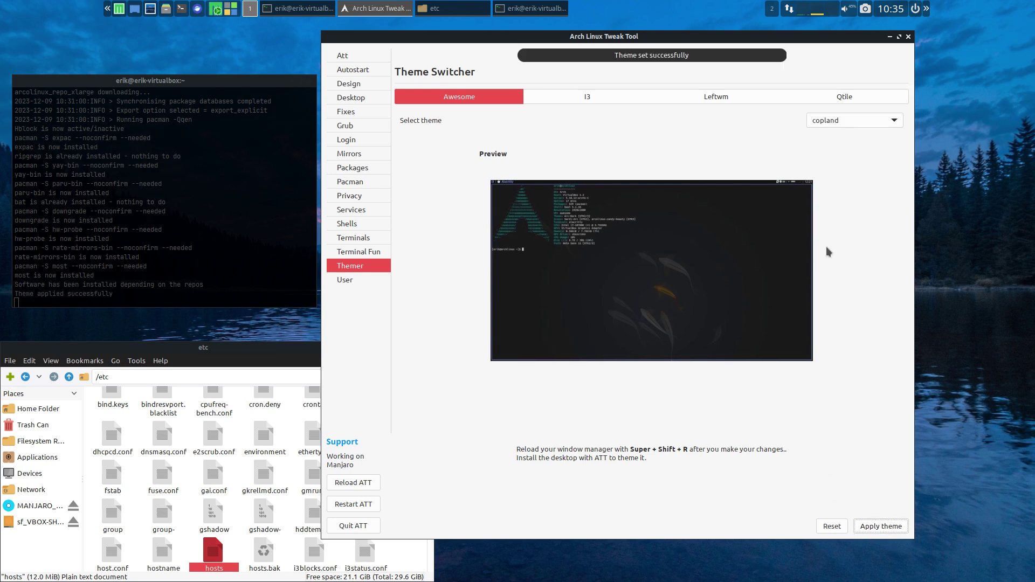
Apply the arcolinux-var-sulpher i3 theme and turn on polybar.
left_click(603, 87)
left_click(828, 111)
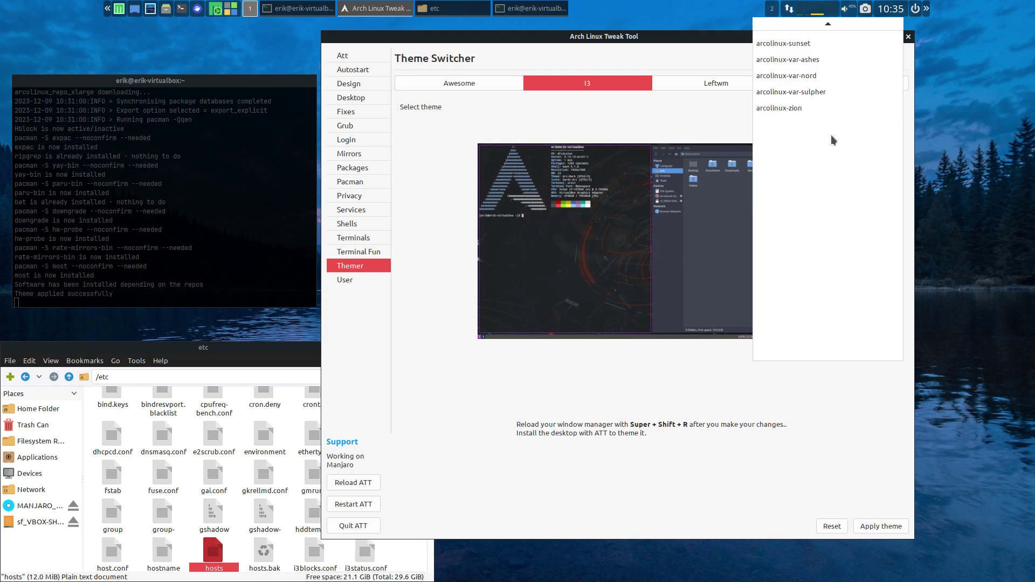
left_click(820, 95)
left_click(894, 528)
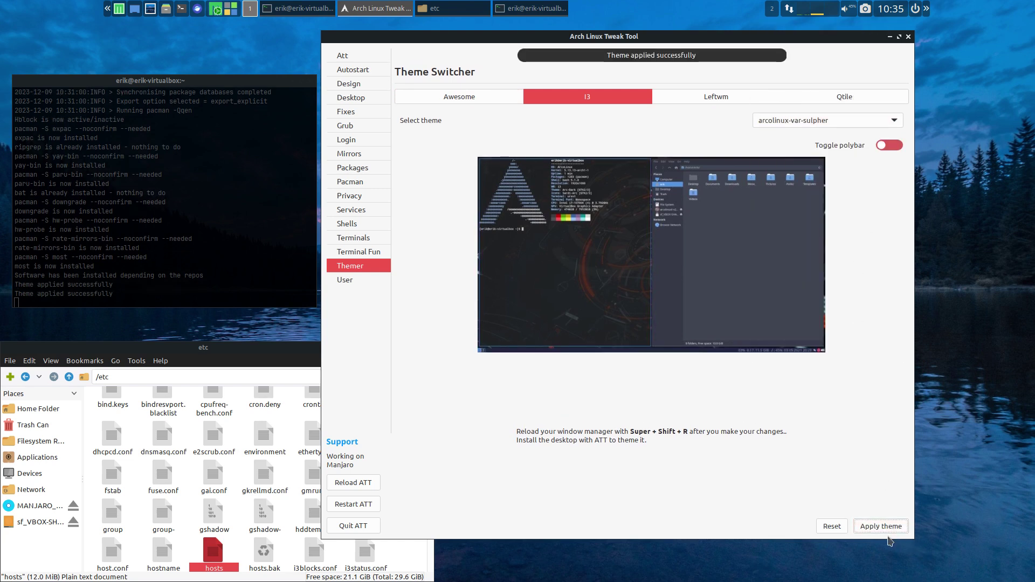
left_click(889, 145)
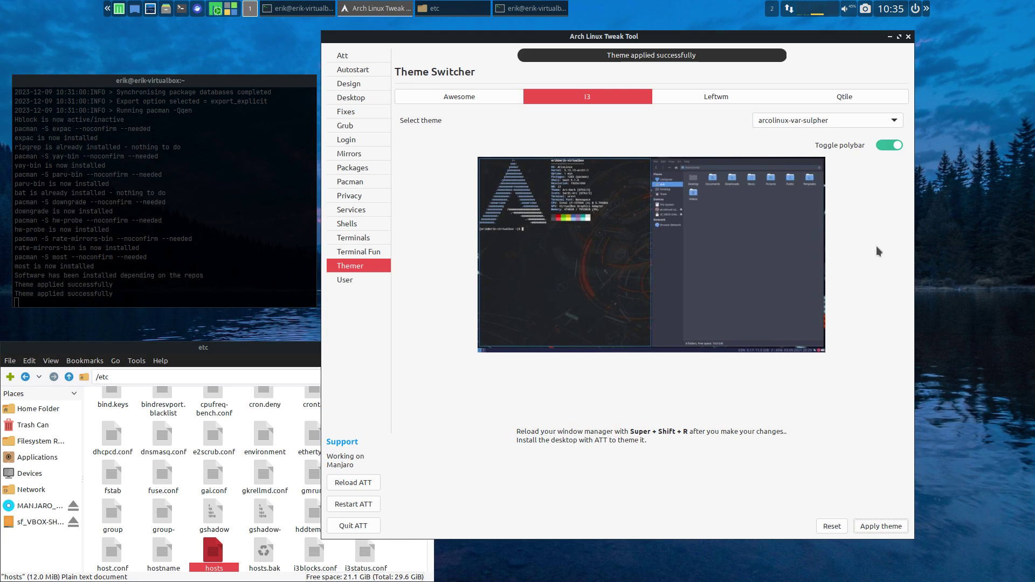
Glance at Leftwm and Qtile themes, then show installable desktops in the Desktop Installer.
left_click(735, 83)
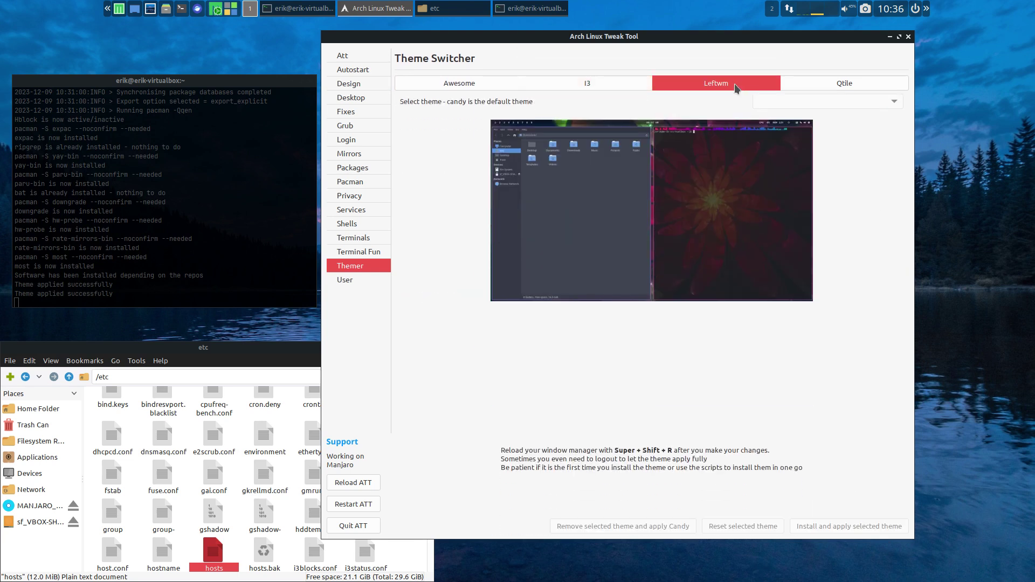
left_click(841, 86)
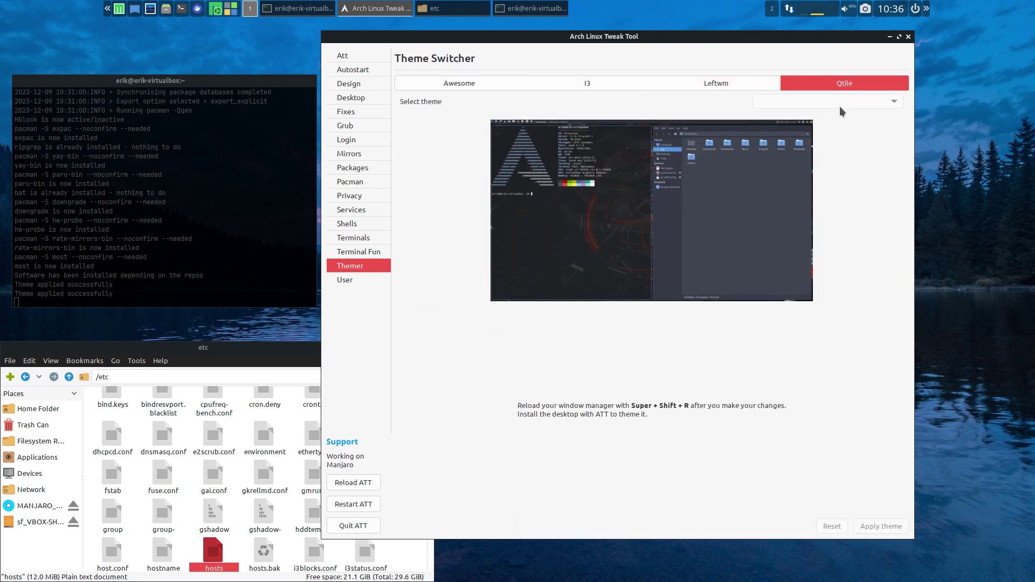
left_click(351, 282)
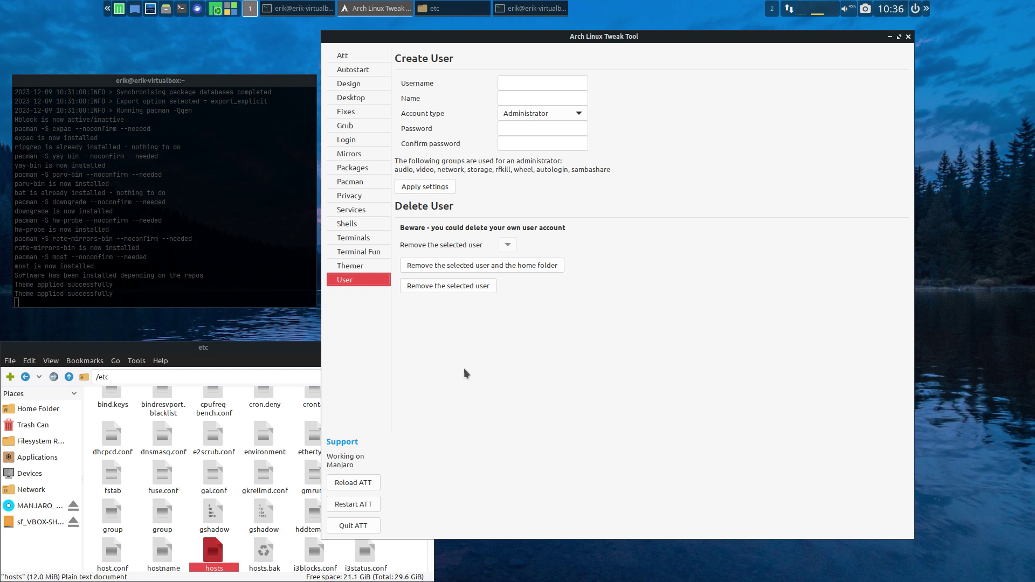
left_click(346, 112)
left_click(351, 97)
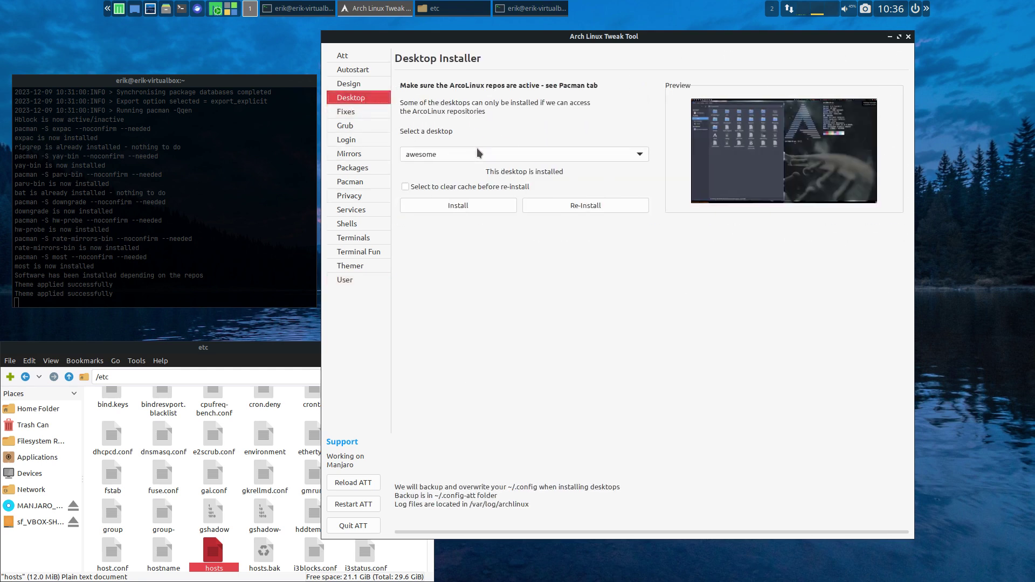
left_click(477, 153)
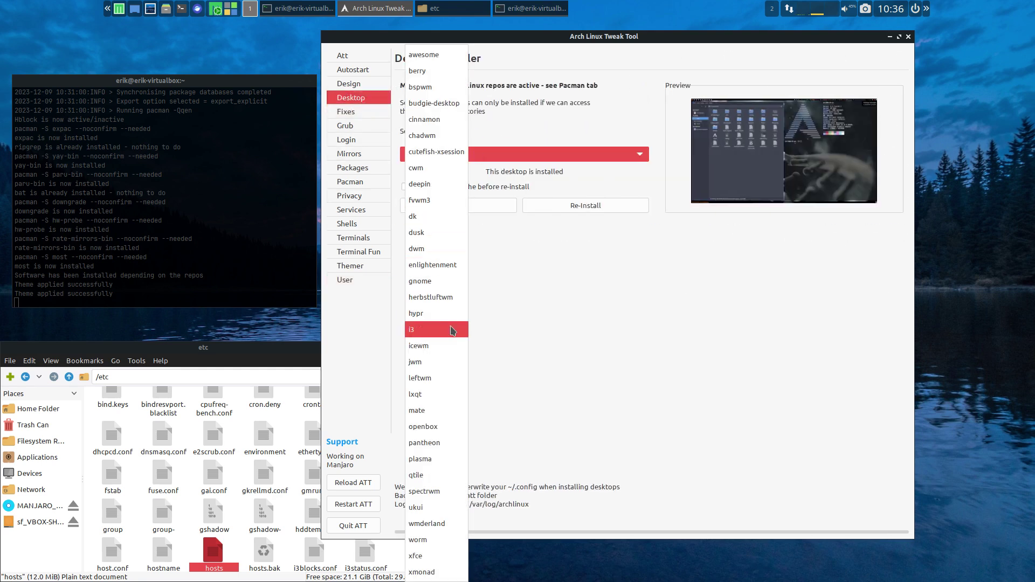
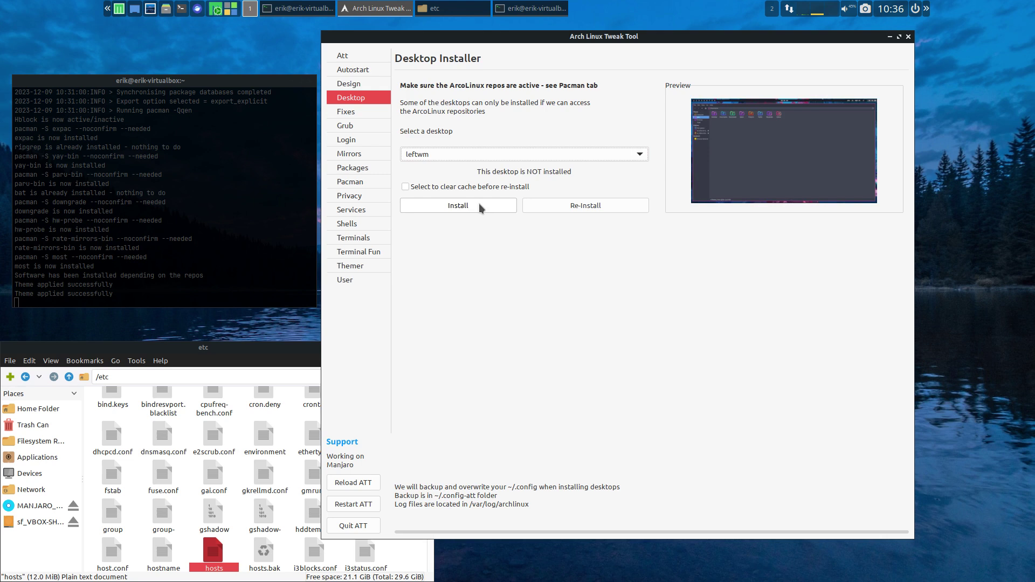
Install the leftwm desktop and quit the Tweak Tool once it reports installed.
left_click(479, 205)
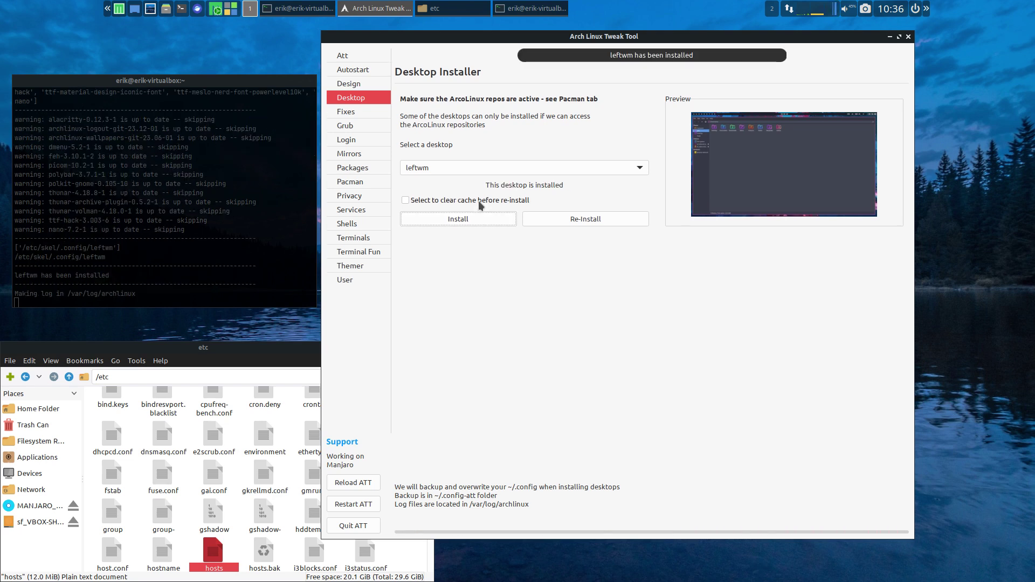
left_click(353, 525)
Highlight the installed leftwm package list in the terminal, then log out of Mabox.
scroll(191, 276, "up", 4)
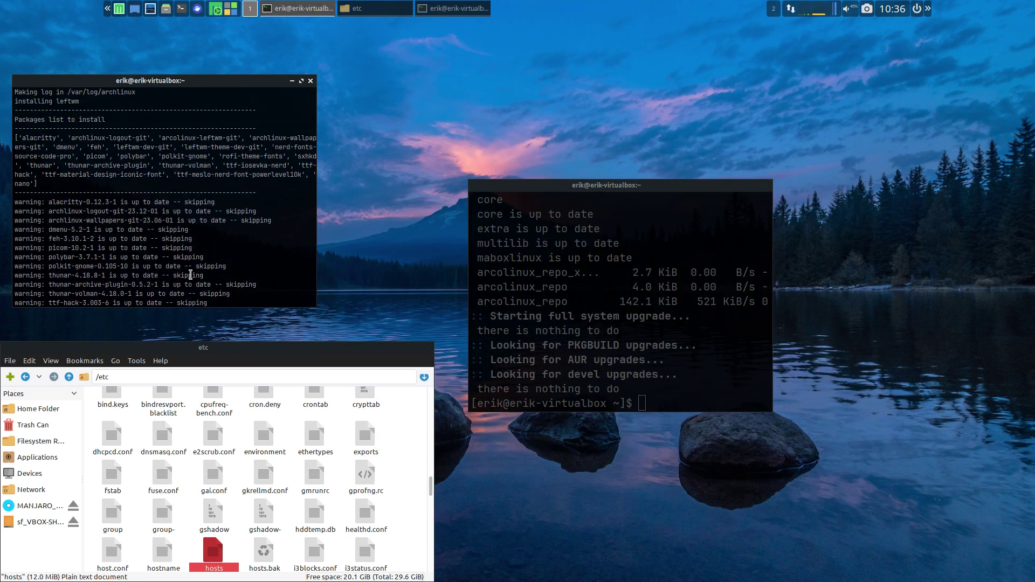
left_click_drag(44, 186, 12, 139)
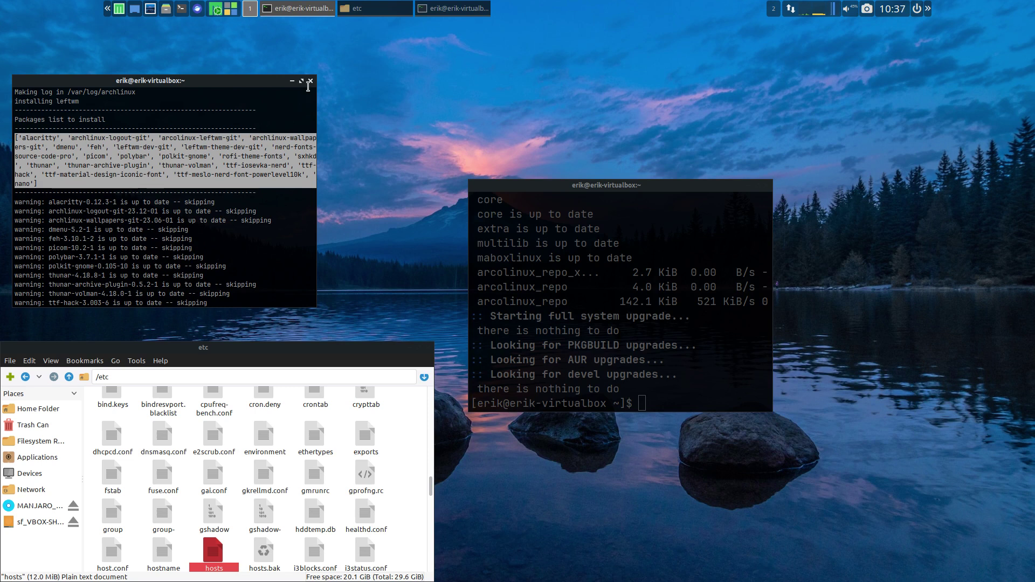
left_click(916, 9)
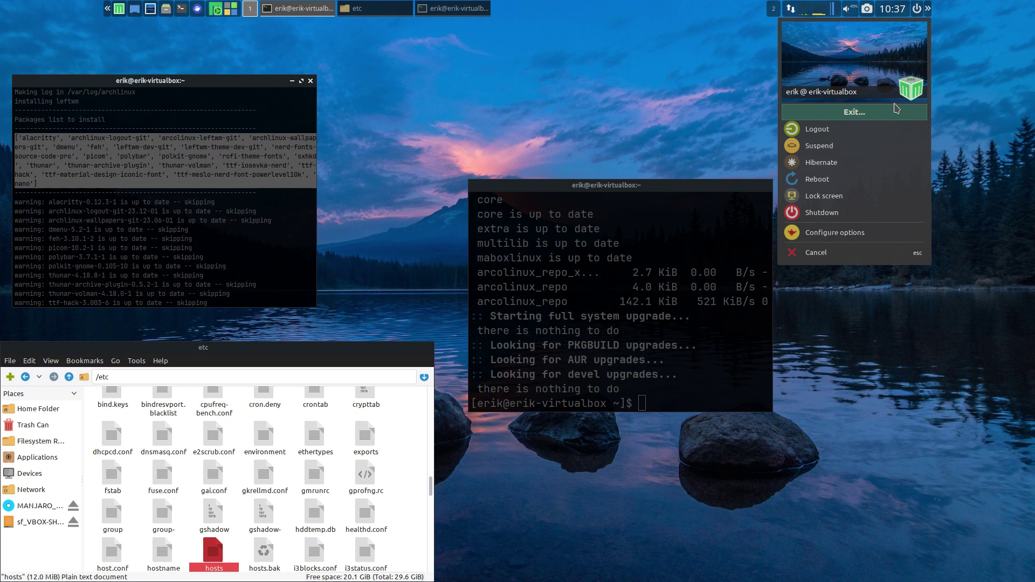
left_click(850, 129)
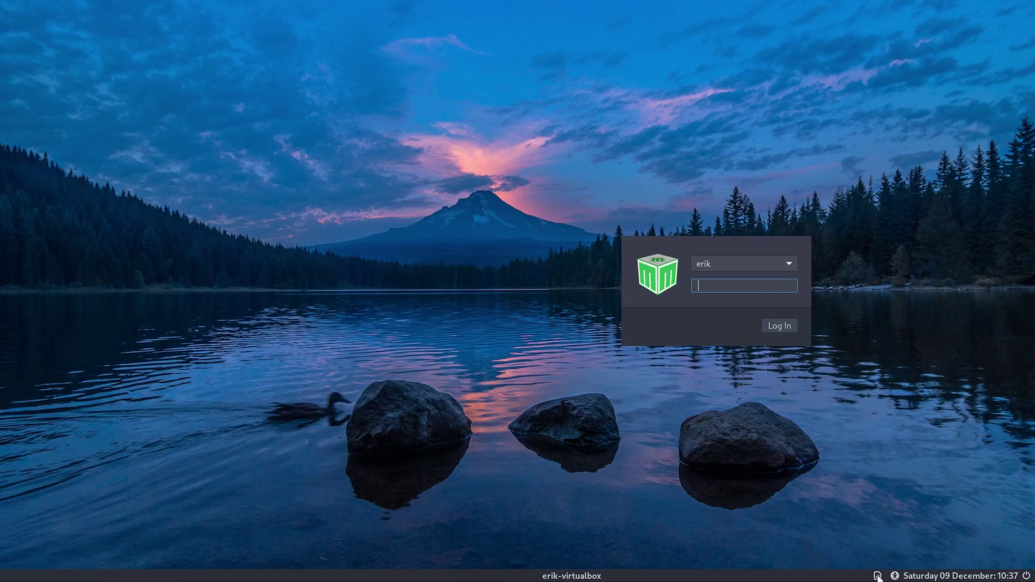
Select the LeftWM session at the LightDM screen and log in with the account password.
left_click(878, 576)
left_click(894, 498)
key("Return")
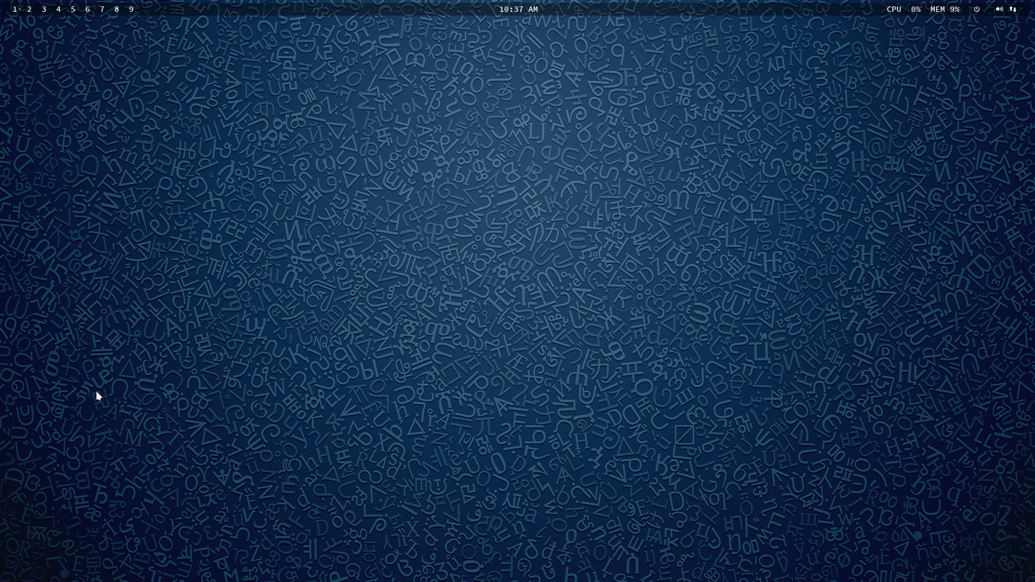
Tile two terminals and a file manager, then close the extra windows with Super+Q.
key("super+Return")
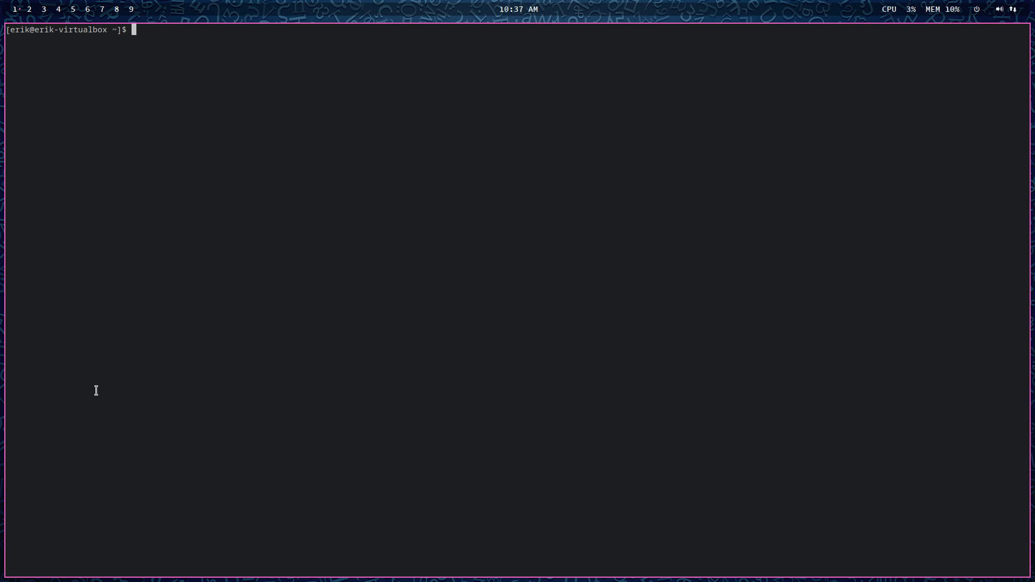
key("super+Return")
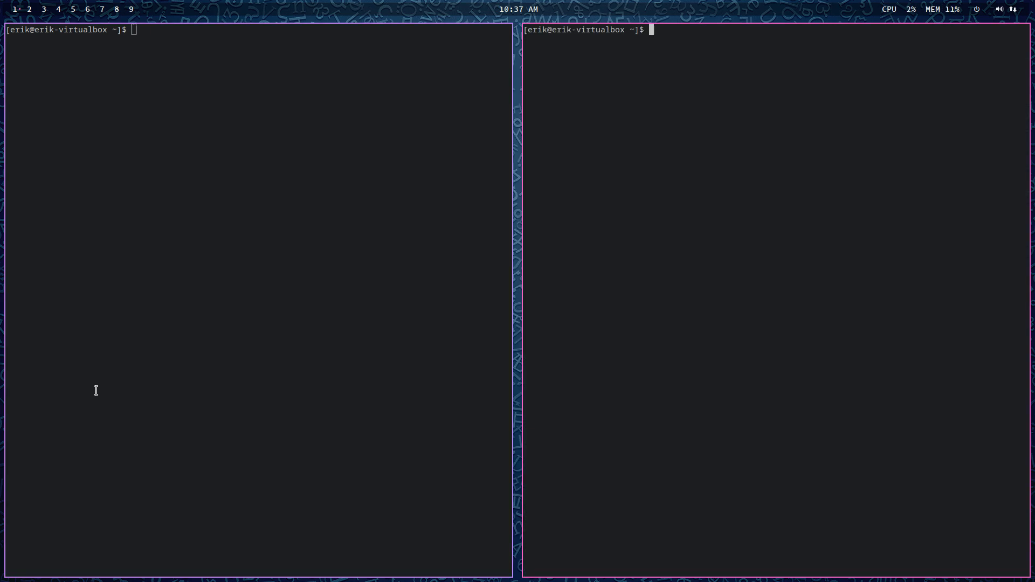
key("super+F3")
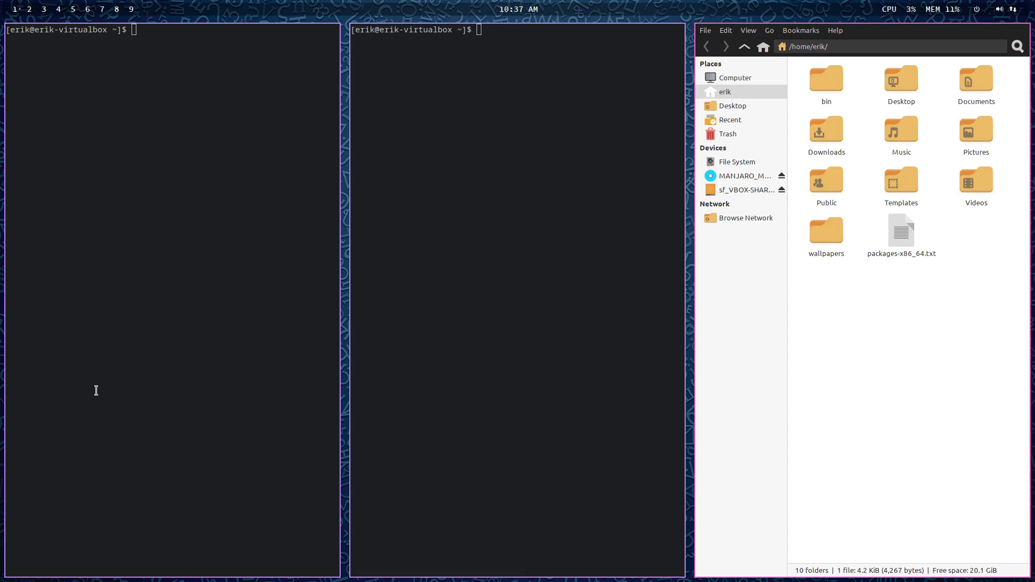
key("super+q")
key("super+q")
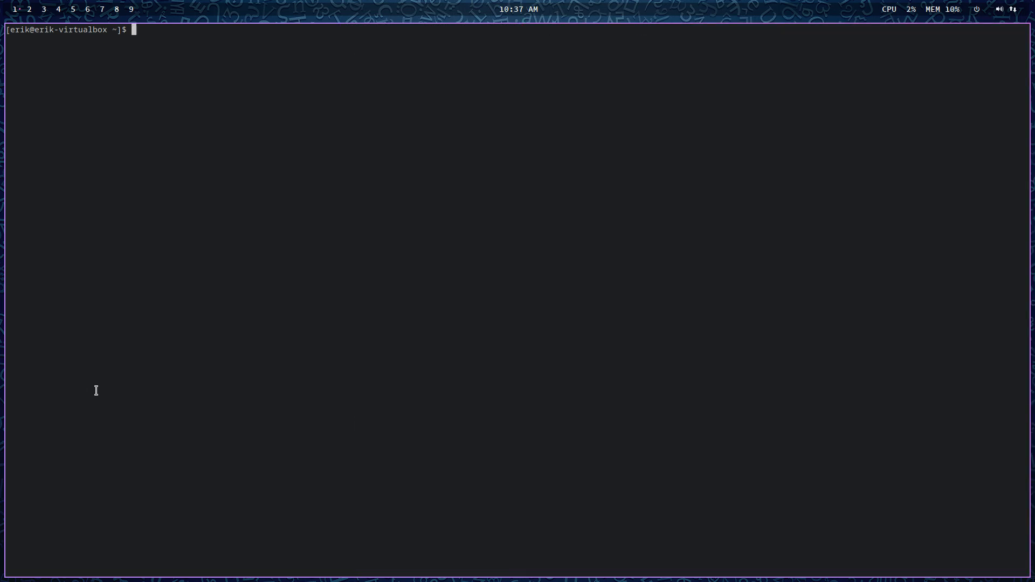
Try the full-screen app launcher and command bar, open the home file manager, then show logout options.
key("super+a")
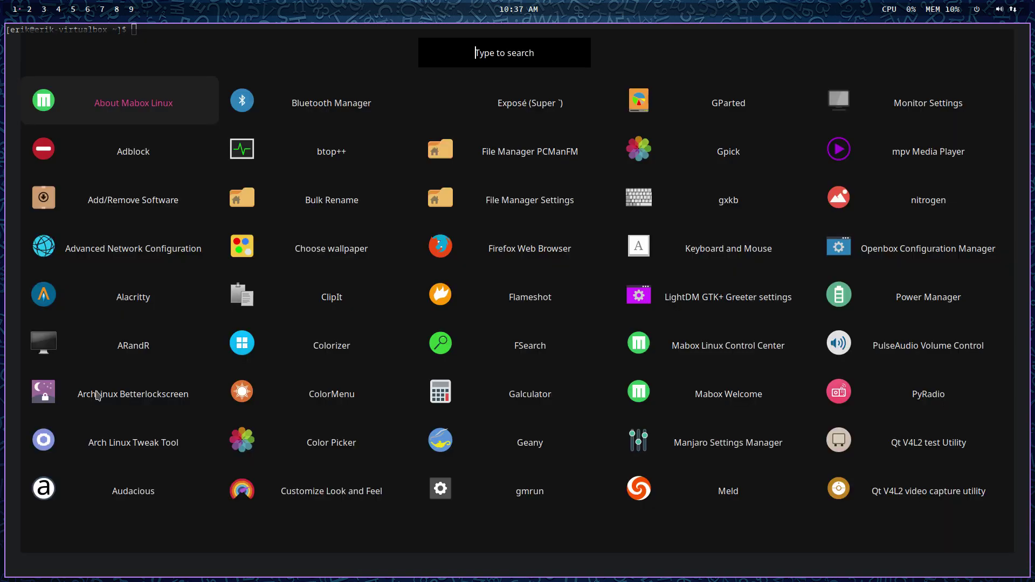
key("Escape")
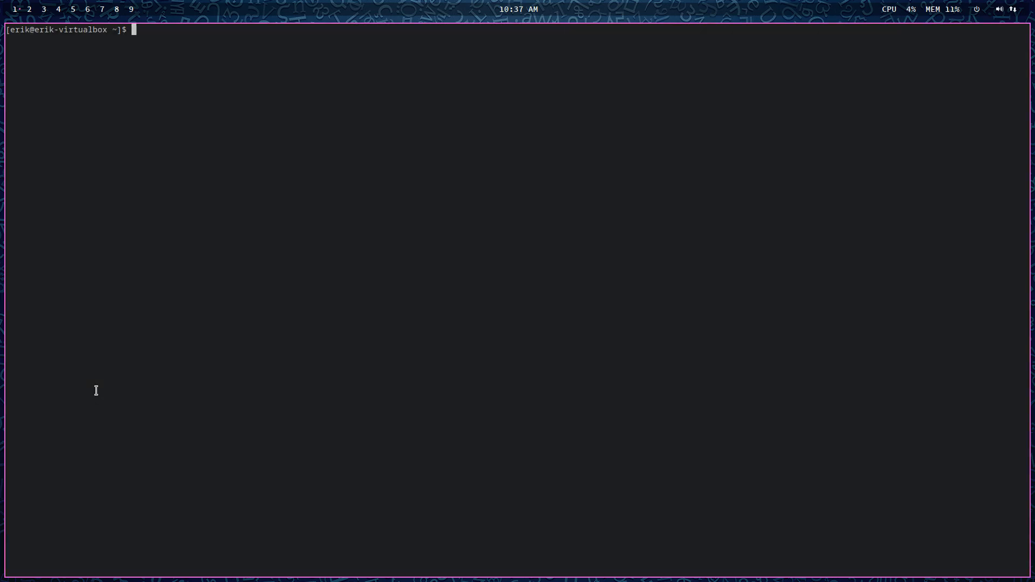
key("alt+F3")
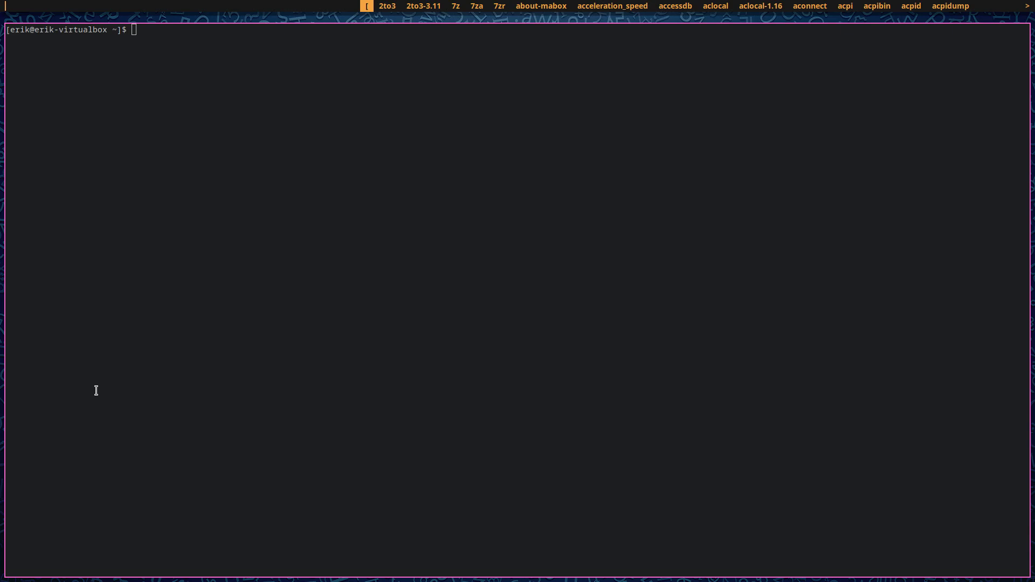
key("Escape")
type("*")
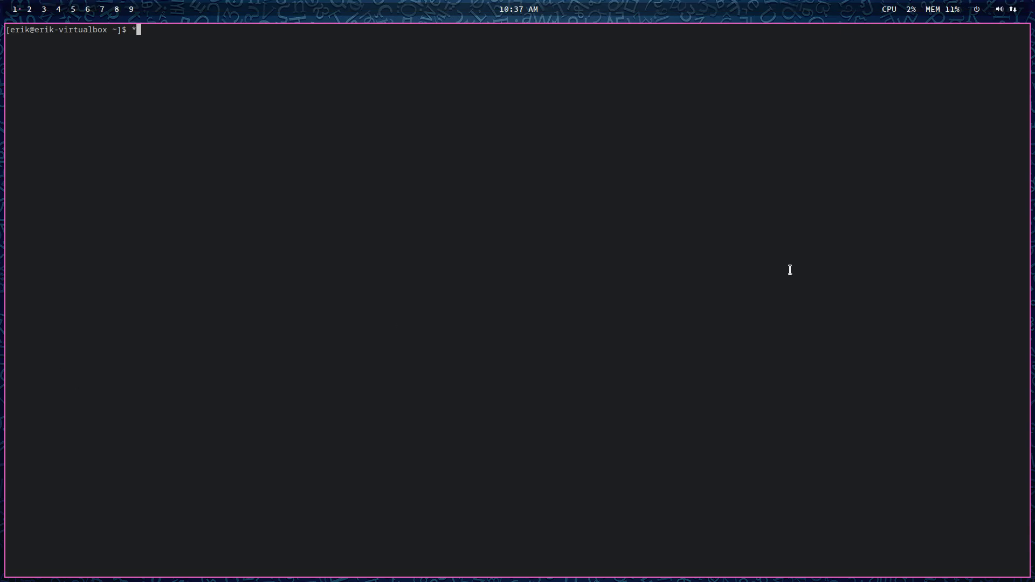
key("super+f")
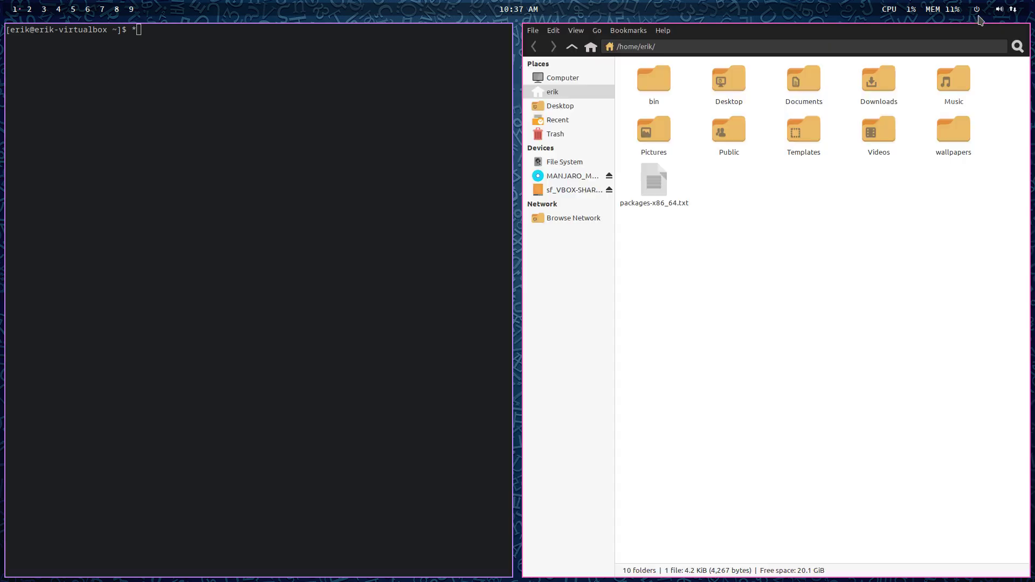
left_click(977, 10)
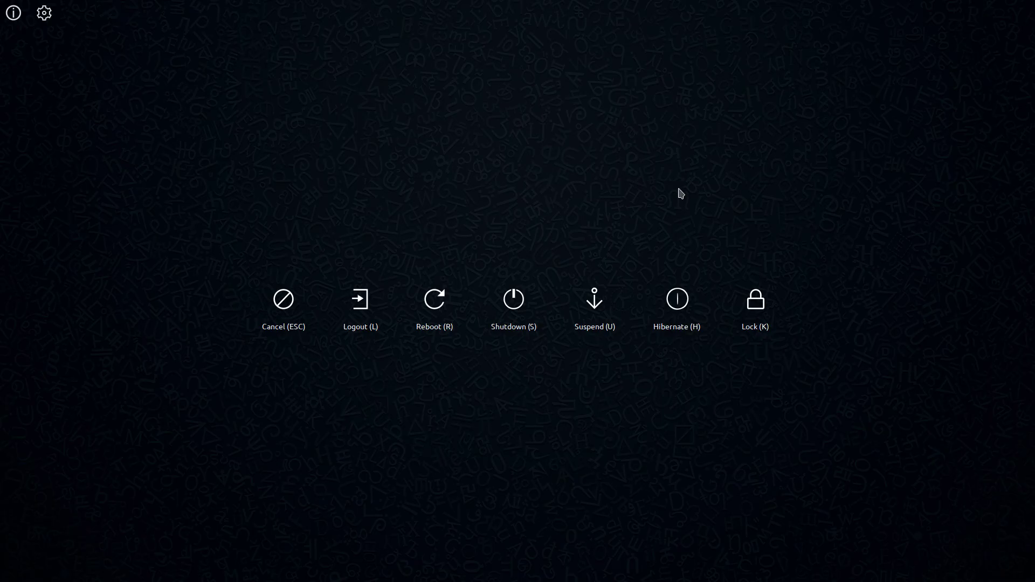
Shut down the MABOX virtual machine and close the host terminal window.
left_click(498, 305)
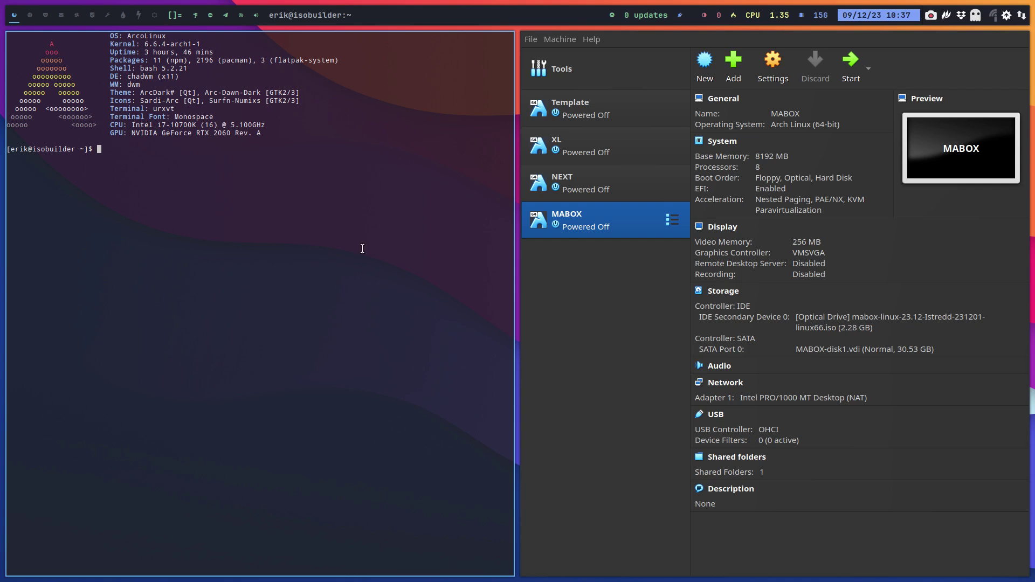
key("super+q")
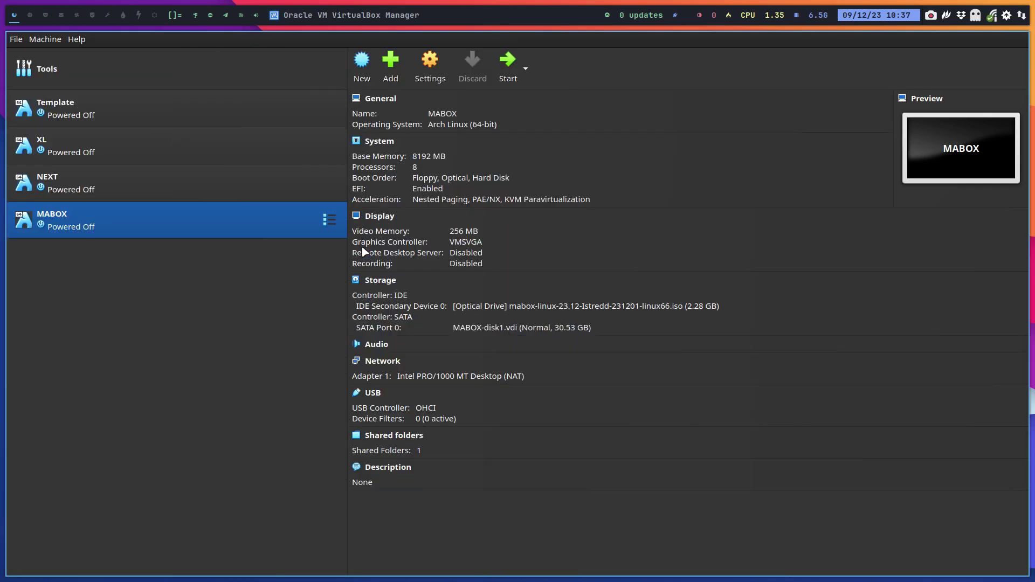